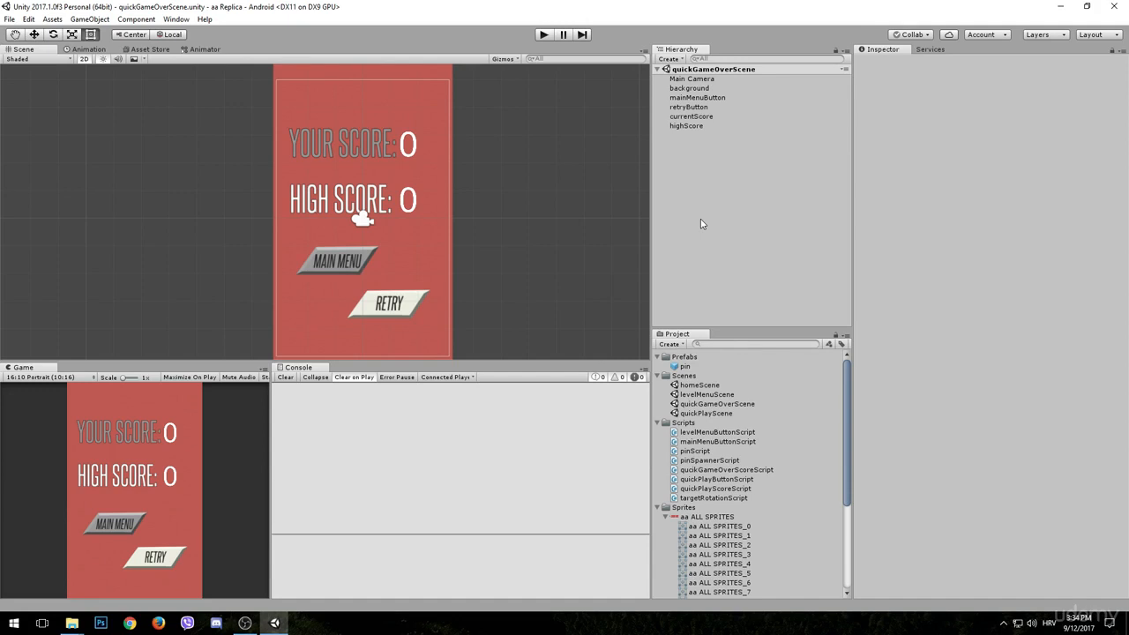
- Open homeScene, run the game to test the Levels button, and stop play mode
double_click(712, 386)
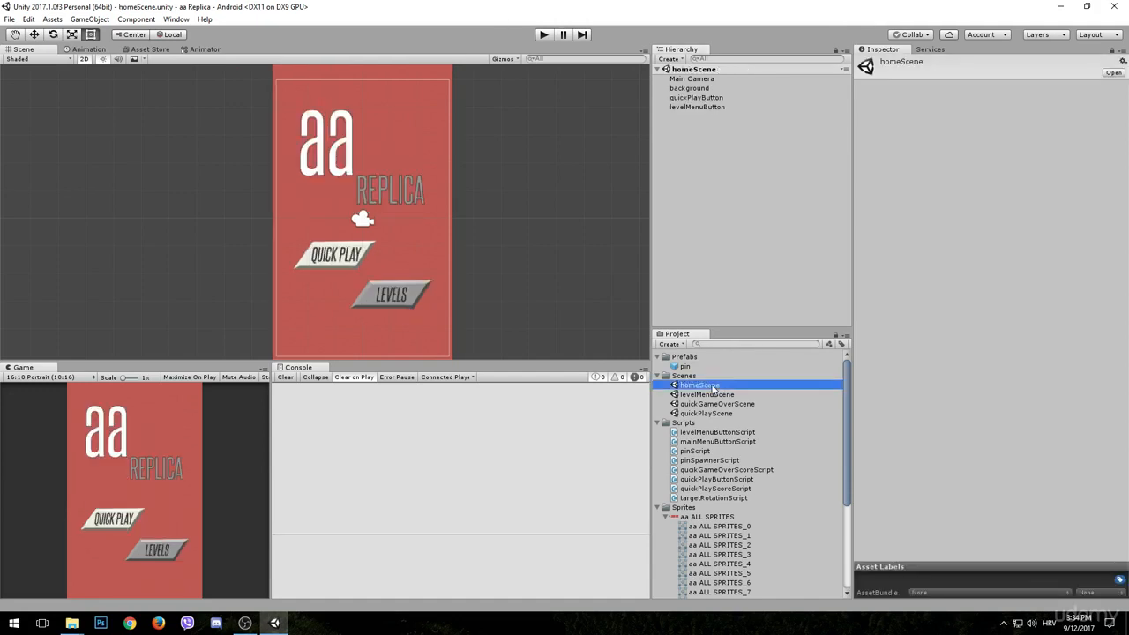
left_click(549, 35)
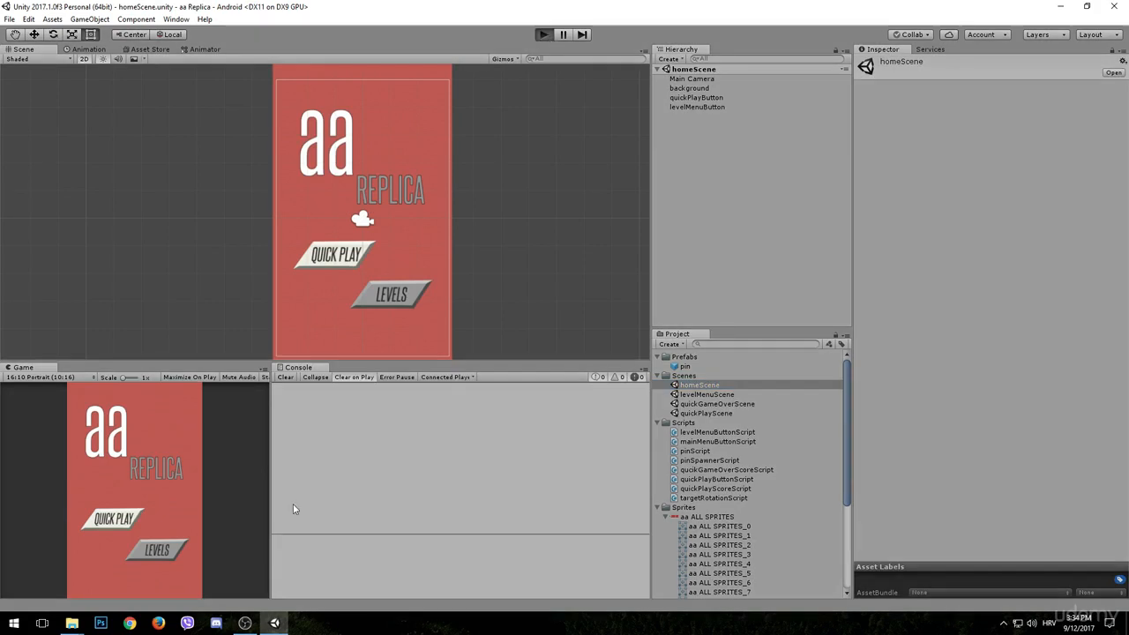
left_click(140, 463)
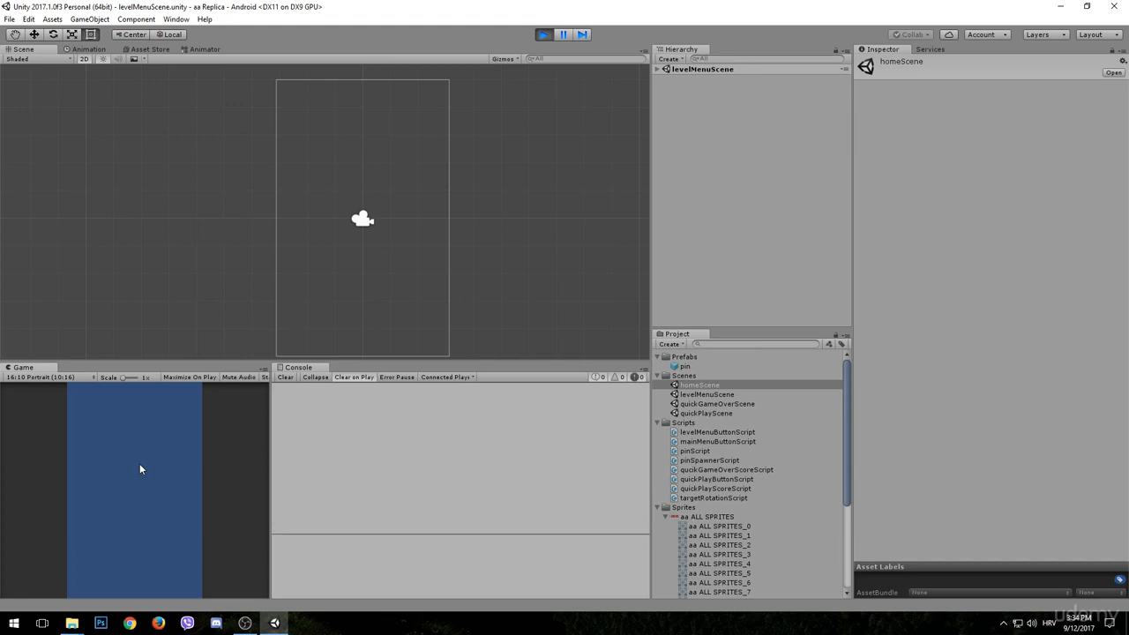
left_click(544, 34)
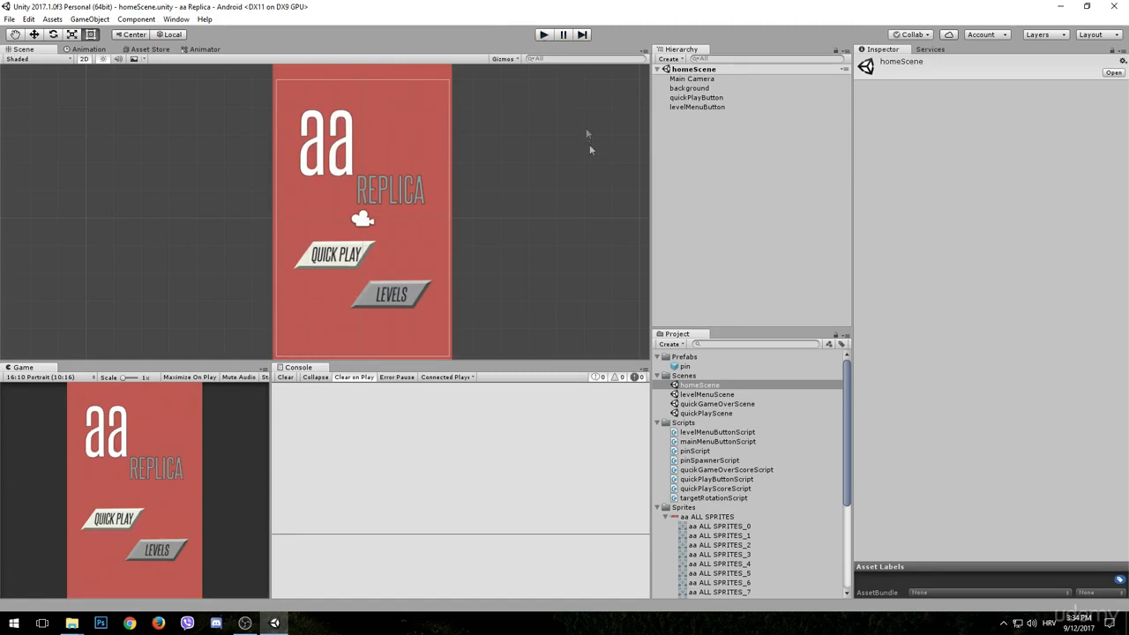
- Open levelMenuScene and place the red Level Menu sprite, aa ALL SPRITES_4, in the scene
double_click(720, 396)
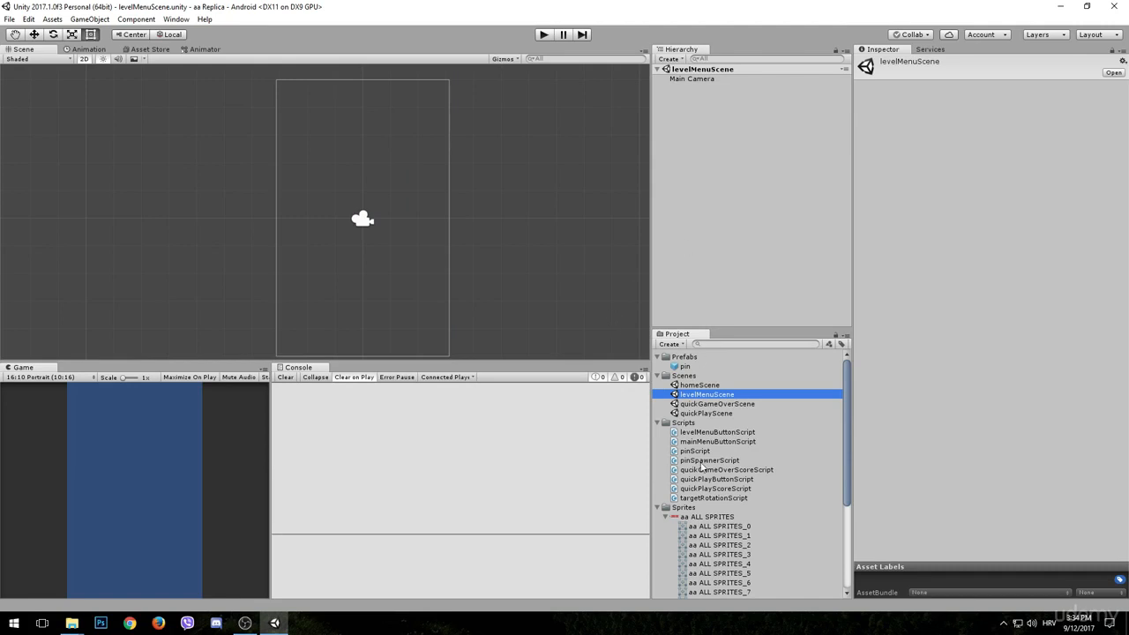
scroll(729, 538, "down", 3)
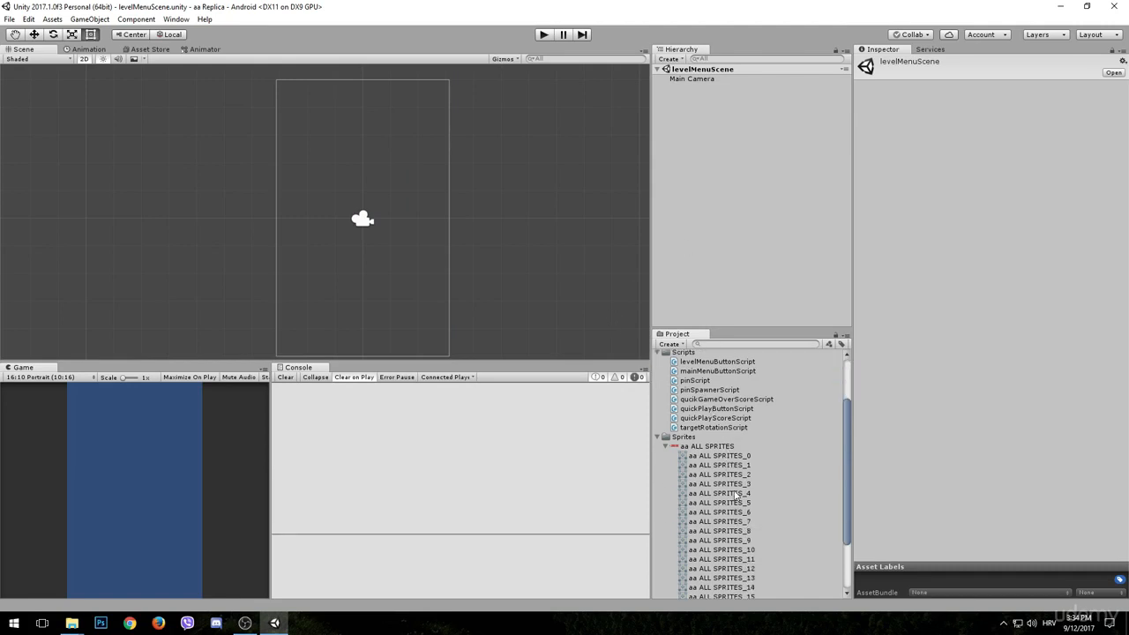
left_click(735, 494)
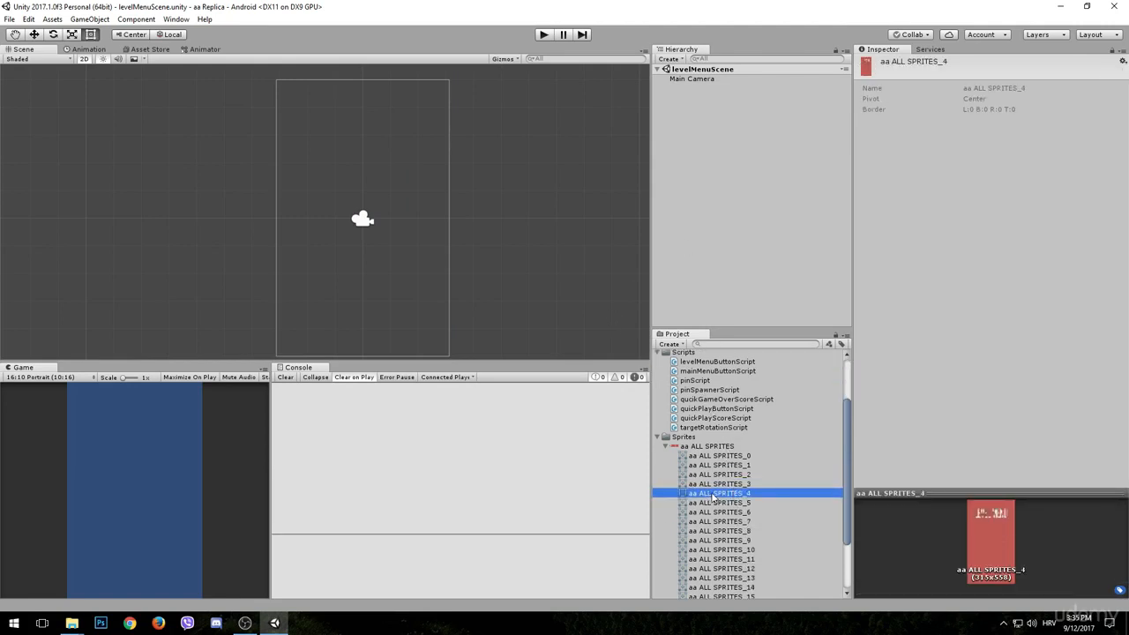
left_click_drag(712, 496, 364, 279)
- Set the Level Menu sprite's X and Y scale to 0.6 and its X and Y position to 0
left_click(981, 120)
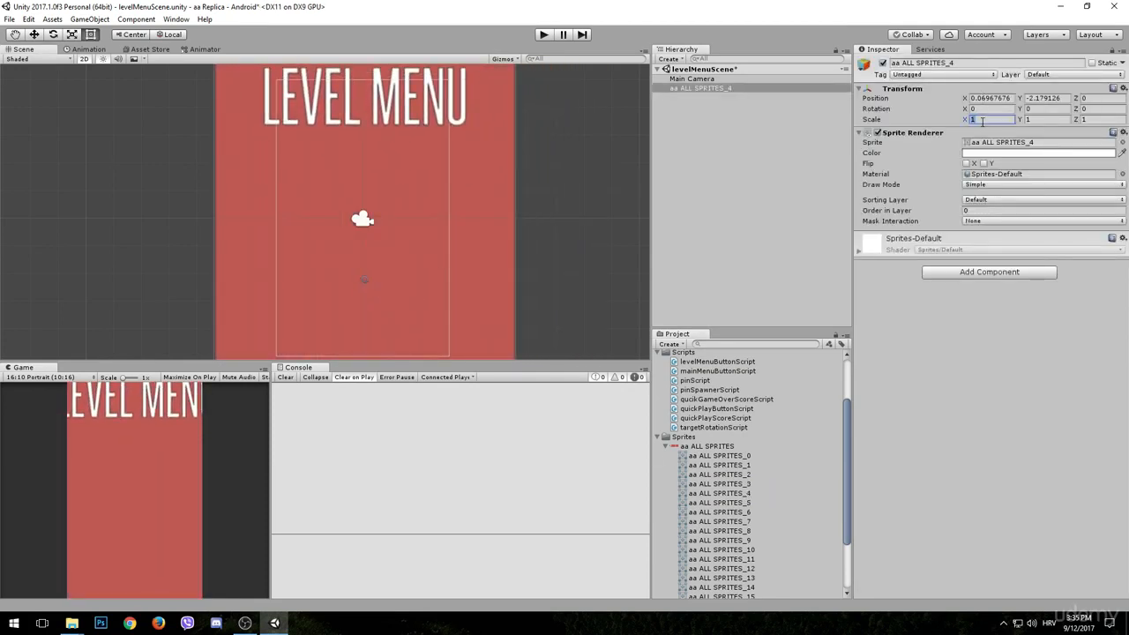
type("0.6")
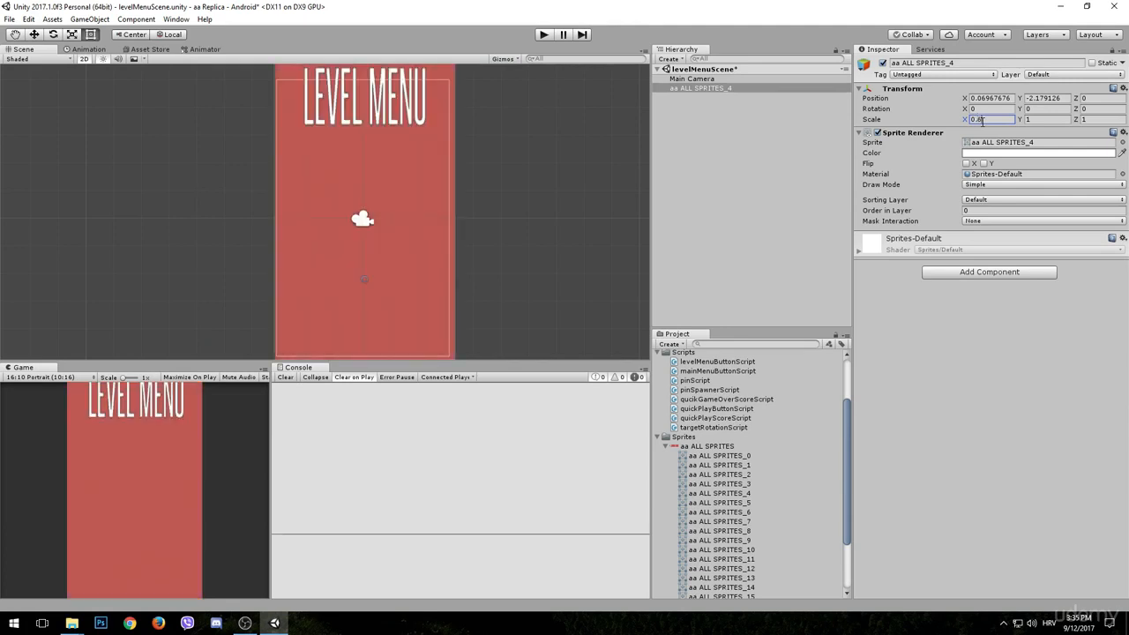
key("Tab")
type("0.6")
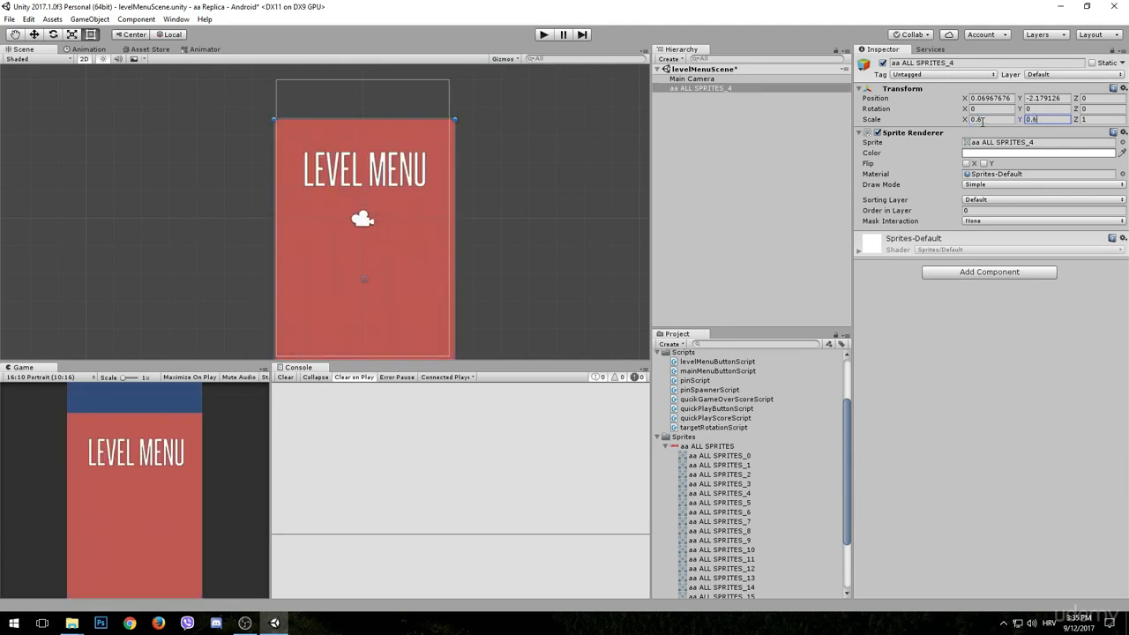
left_click(988, 98)
type("0")
left_click(1035, 99)
type("0")
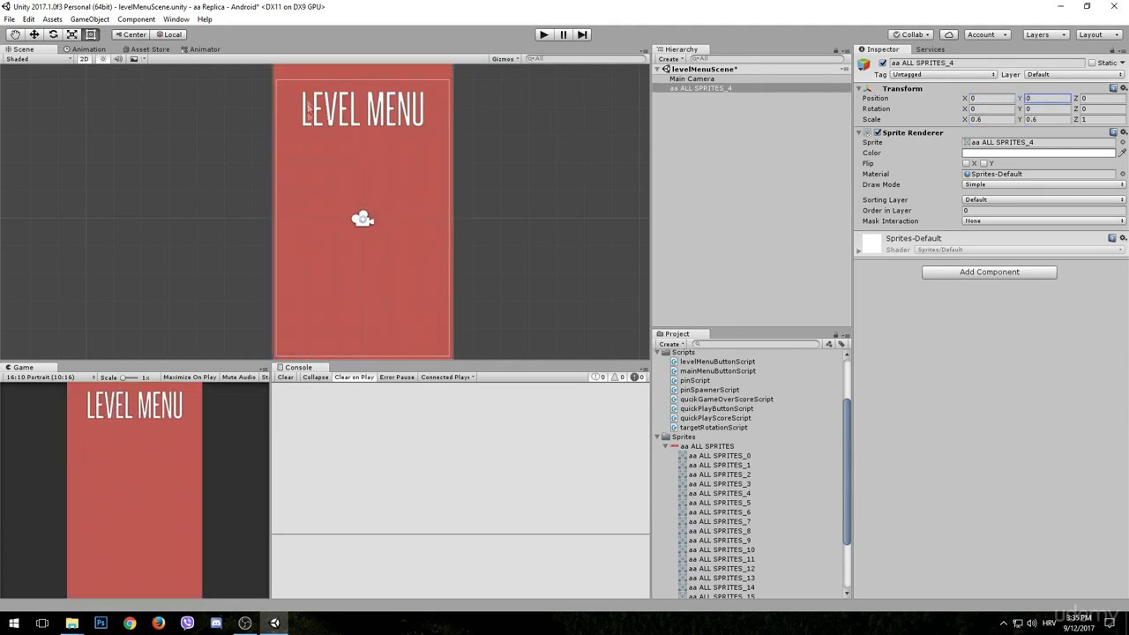
- Move the Level Menu sprite down to a Y position of about -0.33
scroll(309, 108, "down", 4)
left_click(36, 35)
left_click_drag(356, 169, 357, 177)
middle_click_drag(475, 233, 477, 215)
- Rename the Level Menu sprite as background and assign it to the background sorting layer
left_click(706, 89)
left_click(904, 62)
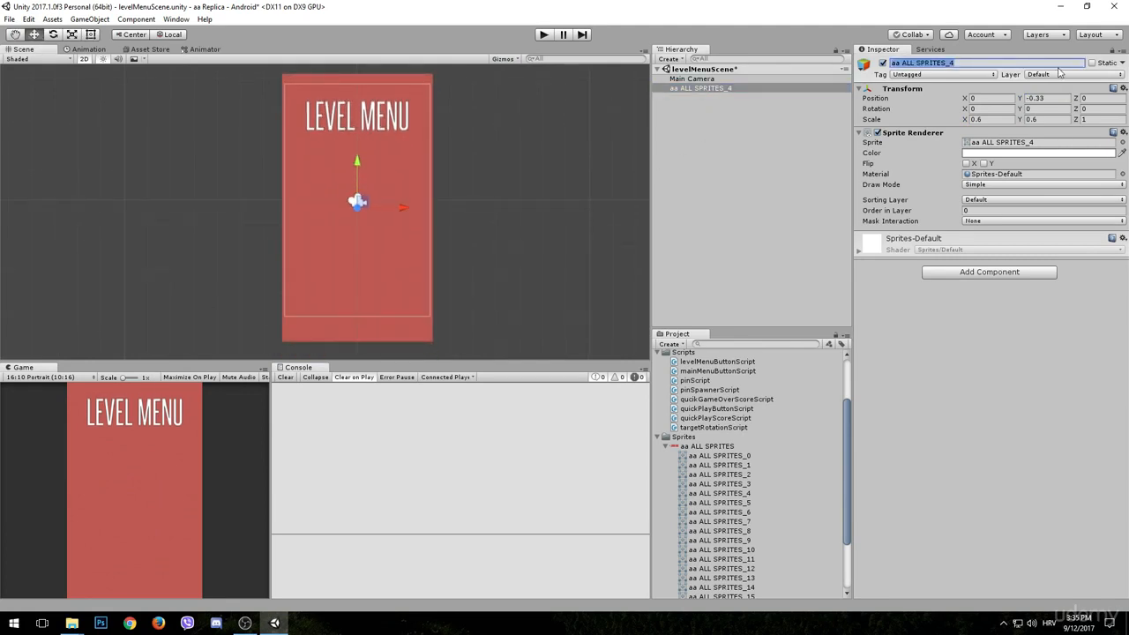
type("background")
key("Return")
left_click(1013, 200)
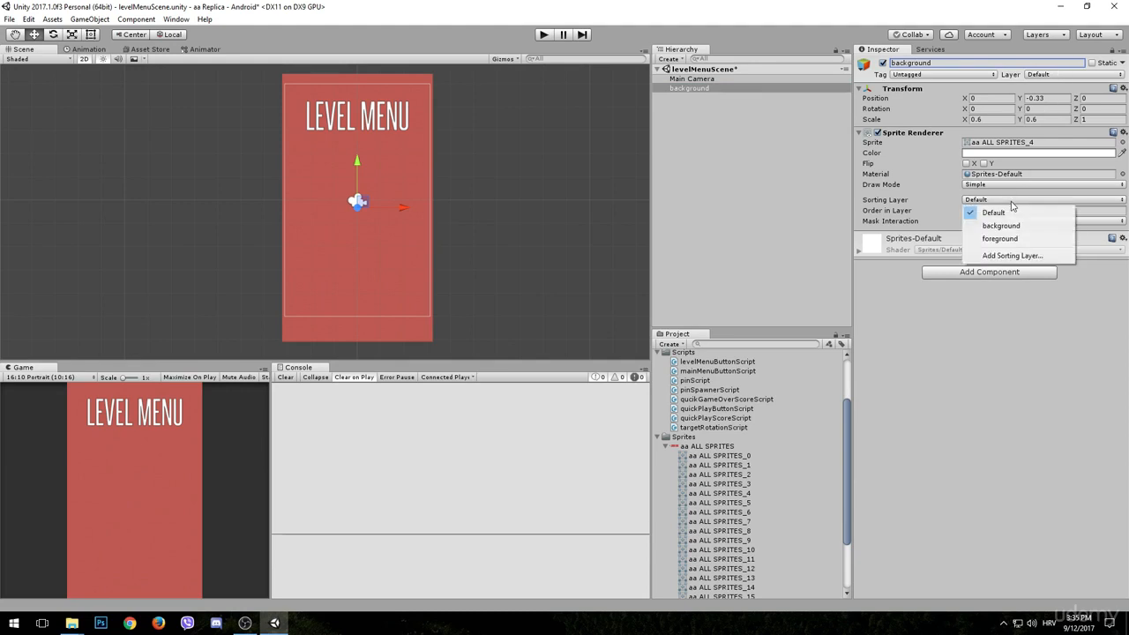
left_click(1014, 226)
left_click(716, 219)
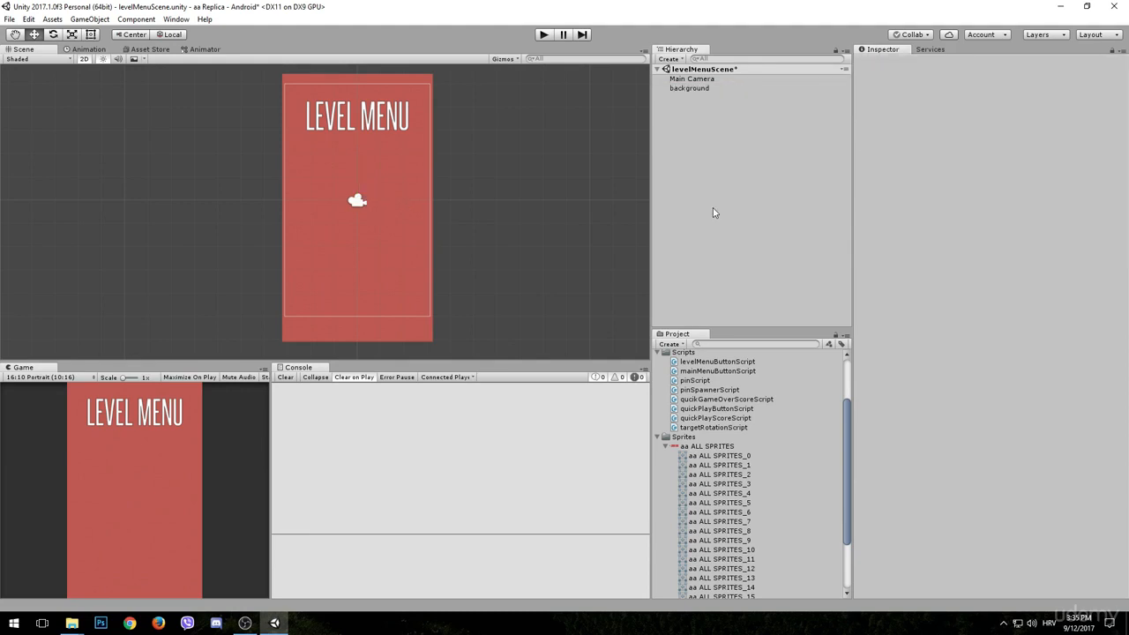
- Place the number 1 sprite, aa ALL SPRITES_6, below the left part of the Level Menu title
scroll(736, 389, "down", 3)
left_click(732, 446)
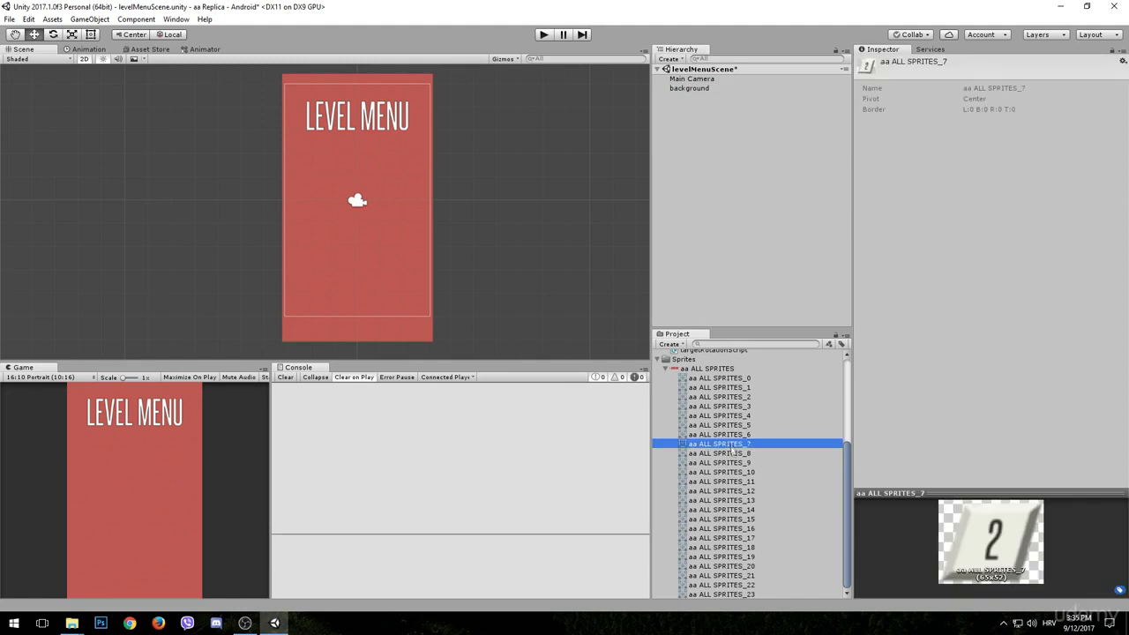
left_click(736, 433)
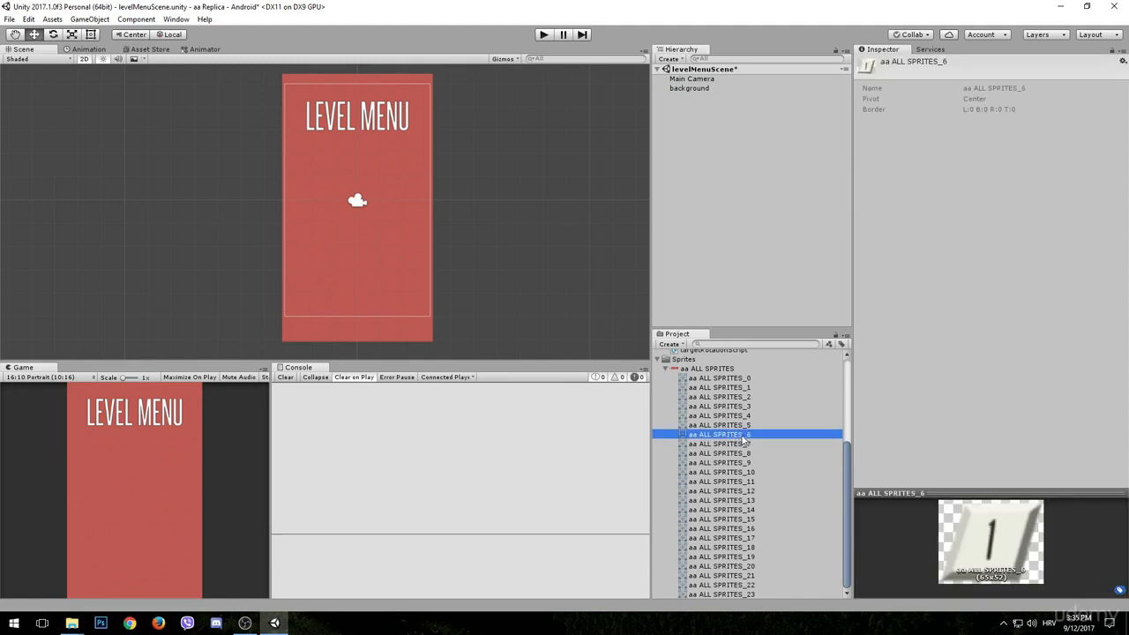
left_click_drag(743, 438, 321, 178)
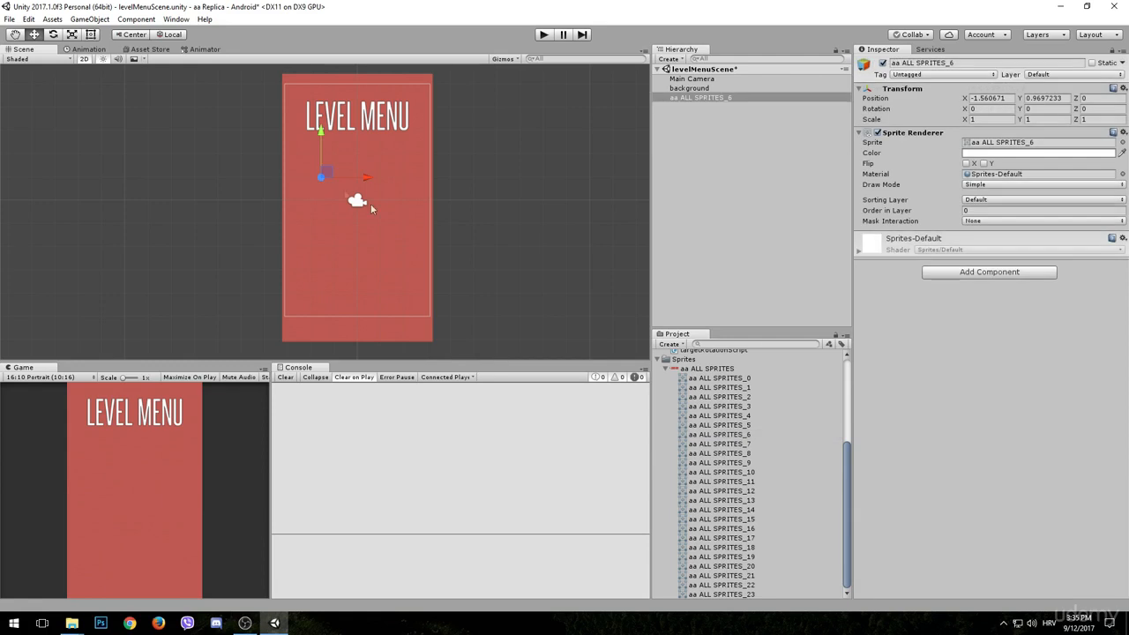
- Put the number 1 sprite on the foreground sorting layer, scale it to 0.6 in X and Y, and raise it to about Y 1.38
left_click(988, 119)
left_click(977, 201)
left_click(987, 239)
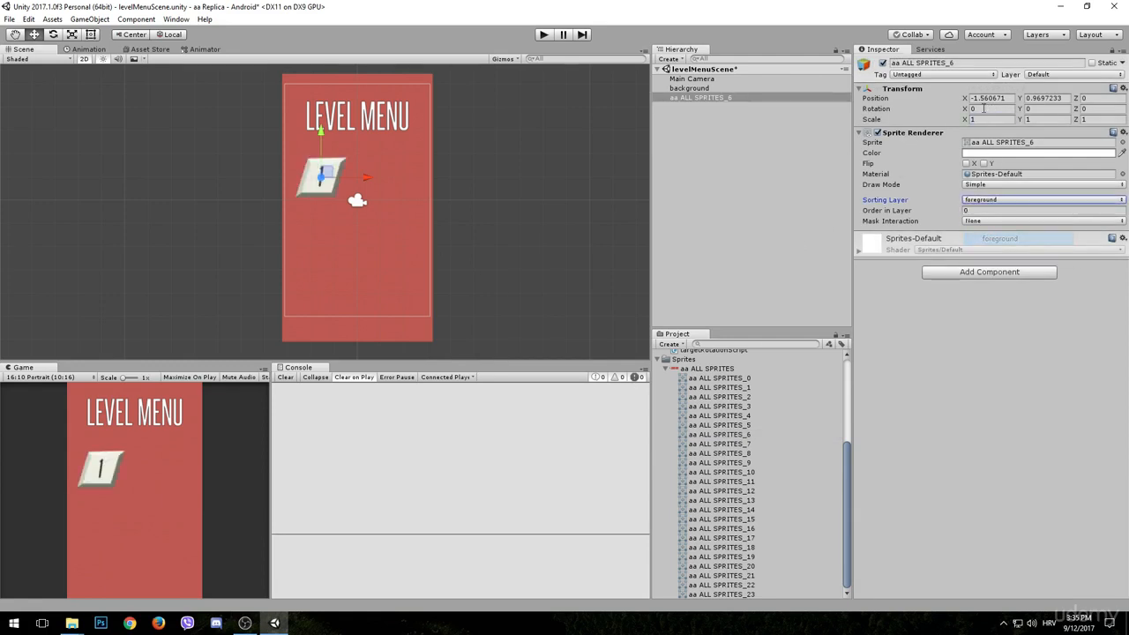
type("0.6")
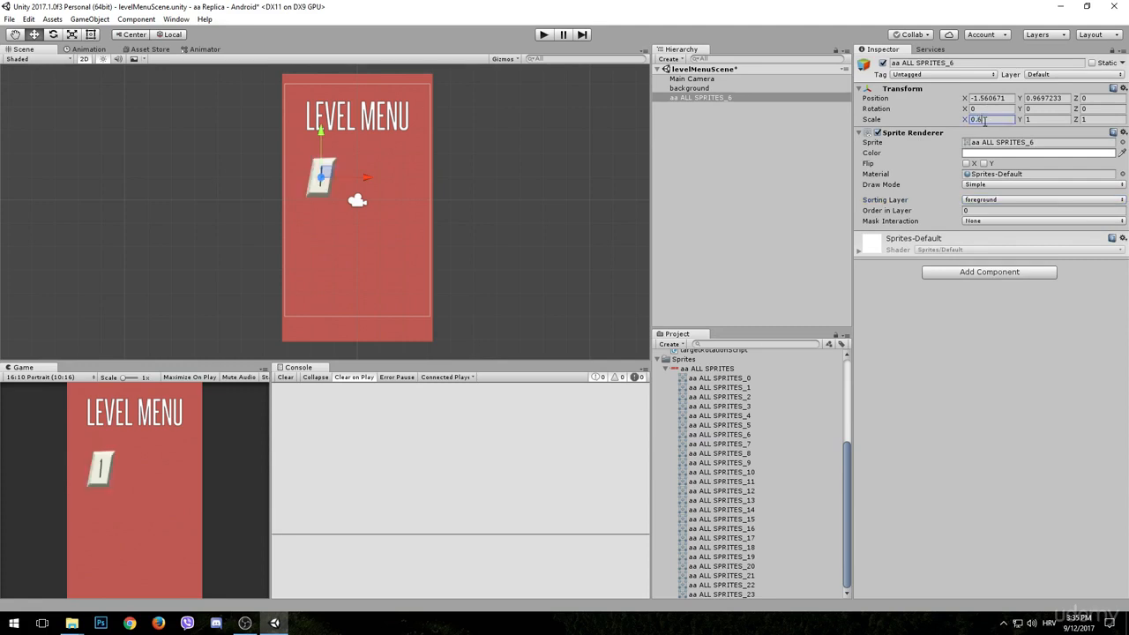
left_click(1052, 119)
type("0.6")
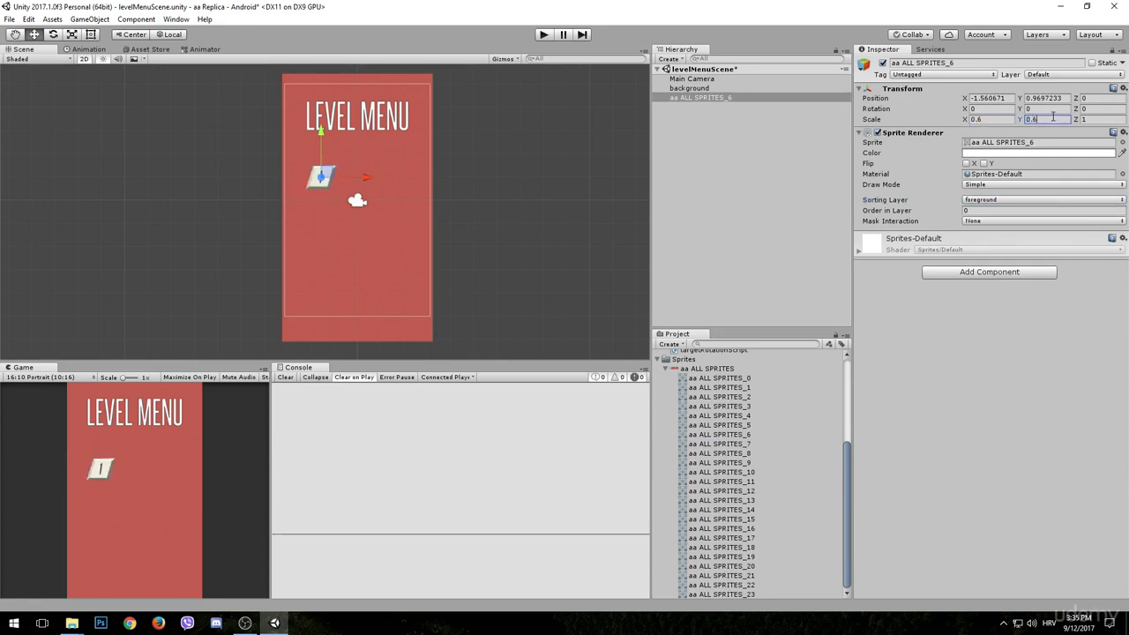
left_click_drag(322, 133, 322, 123)
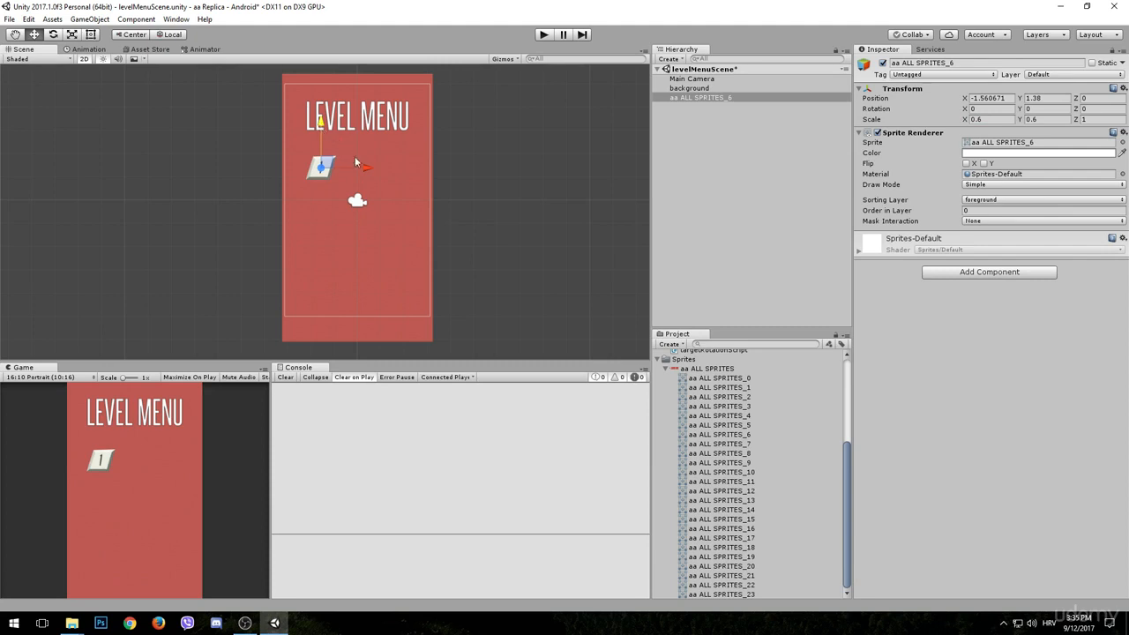
- Rename the number 1 sprite as level1Button and add a Polygon Collider 2D component to it
left_click(976, 62)
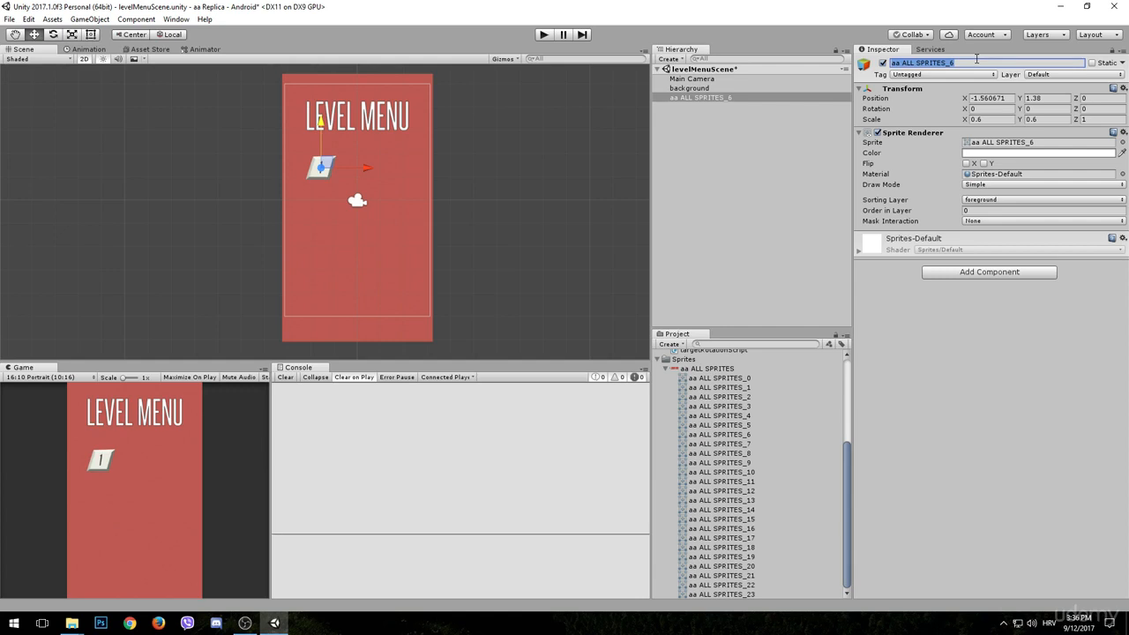
type("level1Button")
key("Return")
left_click(972, 275)
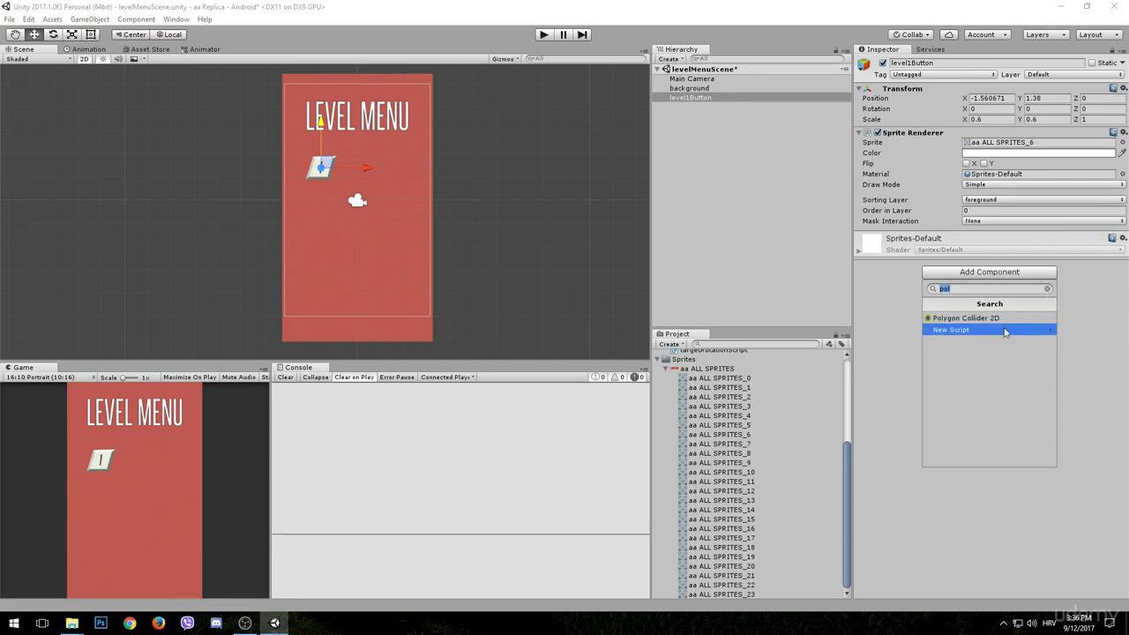
left_click(988, 319)
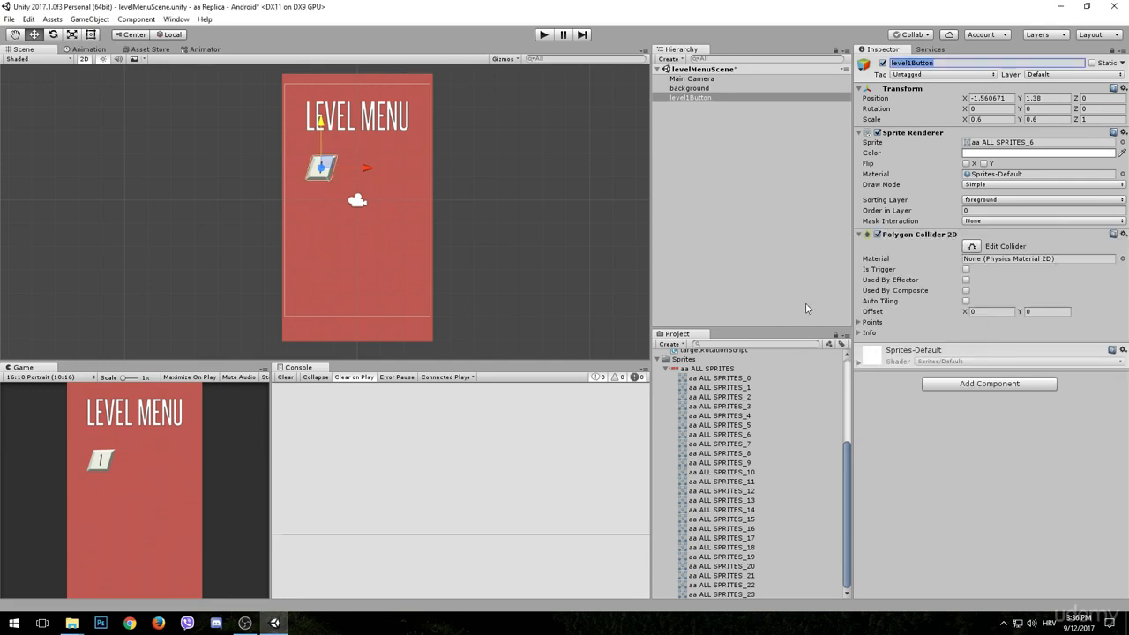
scroll(794, 352, "up", 3)
left_click(737, 262)
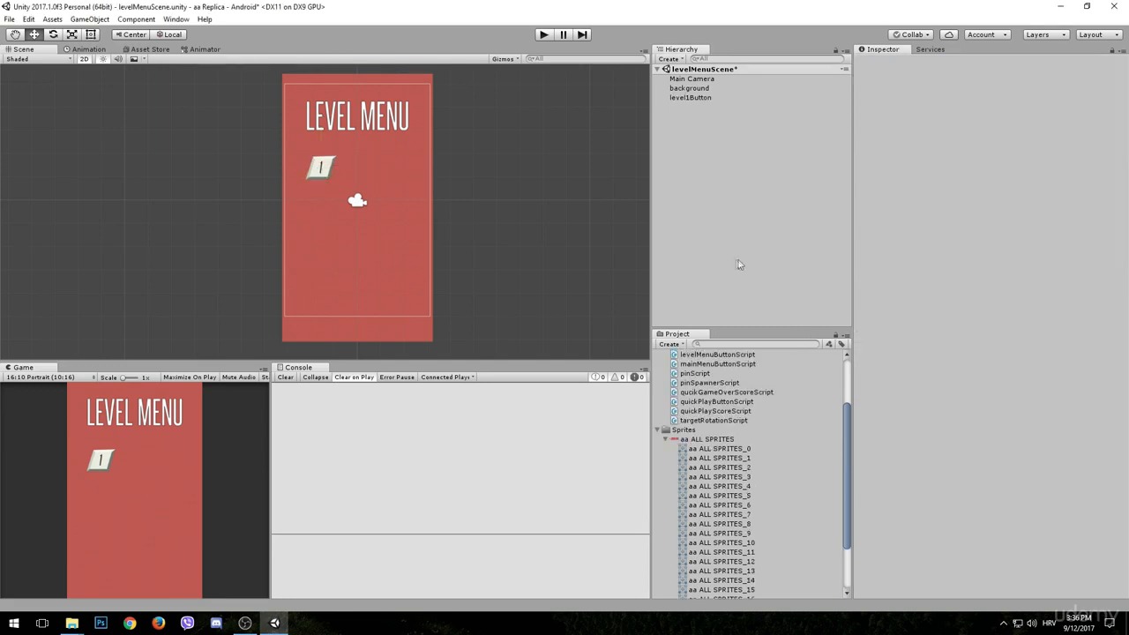
- Find the number 2 sprite, aa ALL SPRITES_7, and place it to the right of the number 1 button
scroll(722, 512, "down", 2)
left_click(721, 499)
left_click(721, 488)
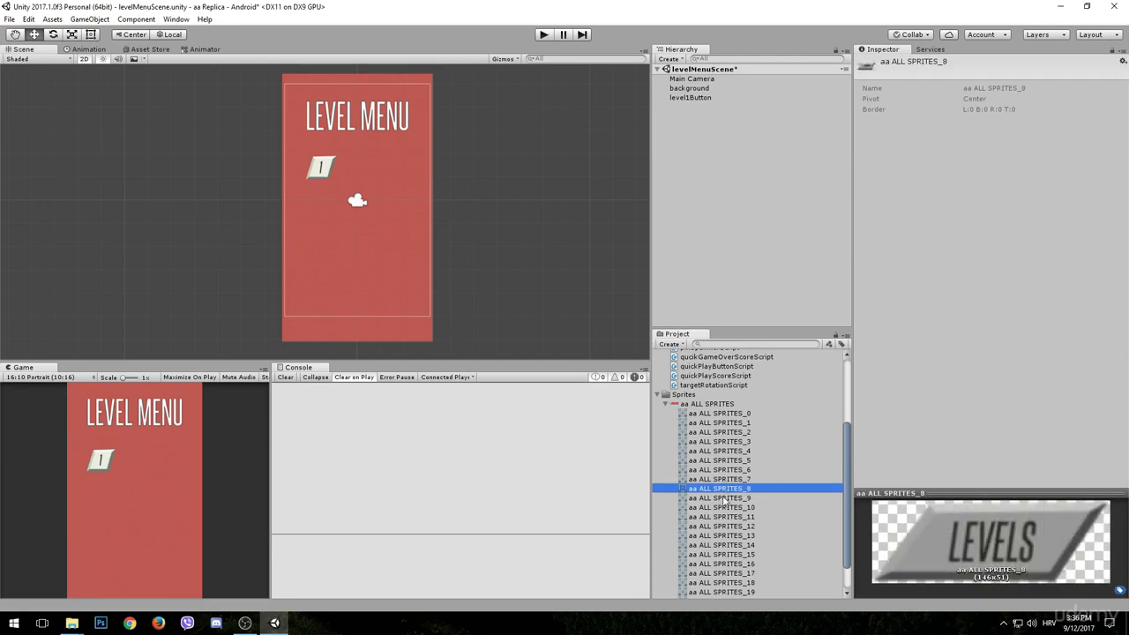
left_click(723, 507)
left_click(720, 479)
left_click_drag(719, 479, 364, 165)
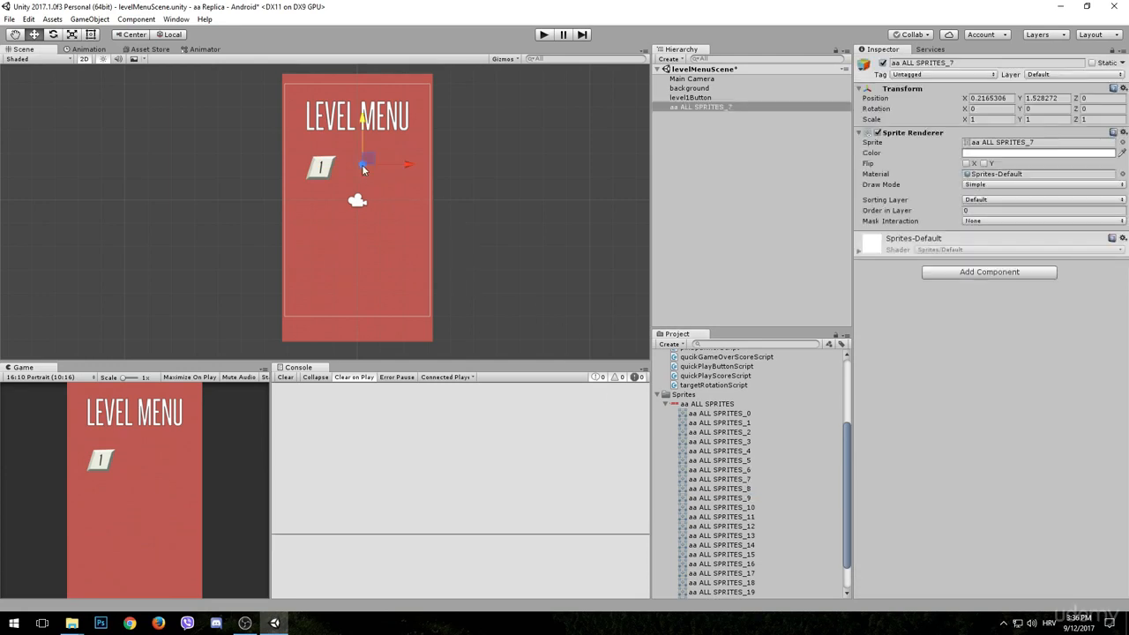
- Scale the number 2 sprite to 0.6 in X and Y and assign it to the foreground sorting layer
left_click(1005, 118)
type("0.6")
key("Tab")
type("0.6")
left_click(1009, 199)
left_click(1008, 238)
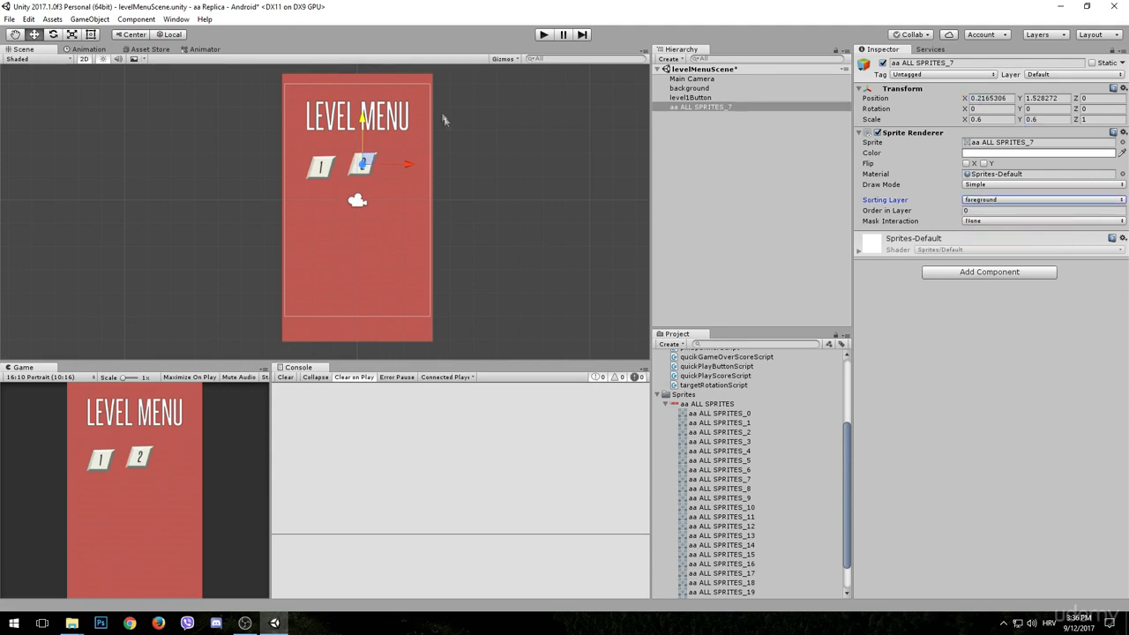
- Align level1Button and the number 2 sprite at Y position 1.4, and shift the number 2 sprite to about X 0.06
left_click_drag(364, 123, 363, 128)
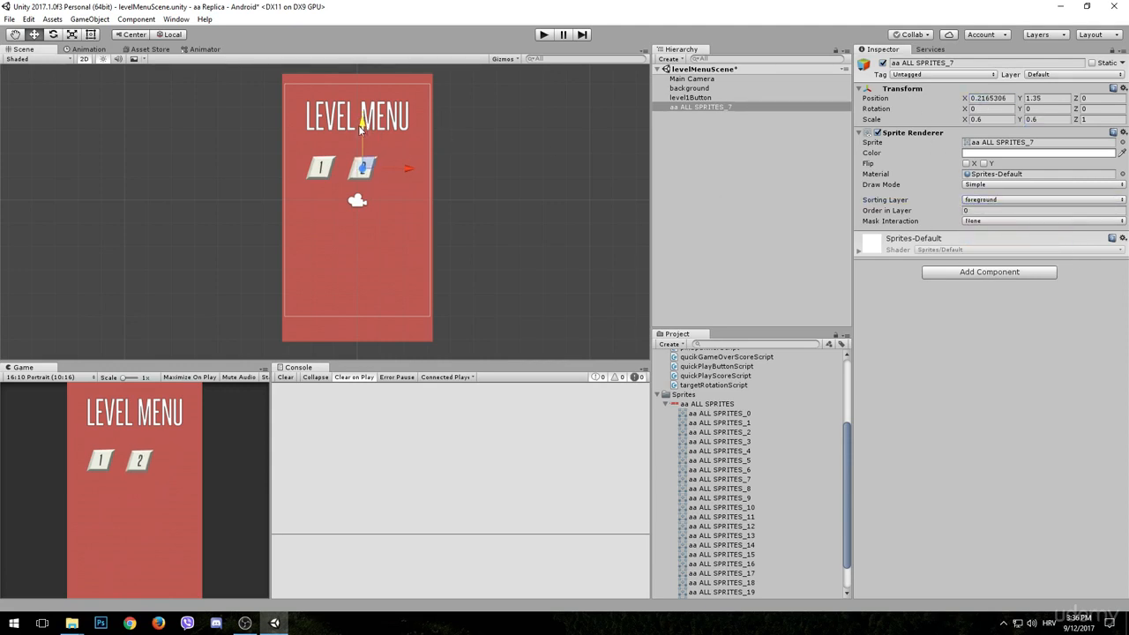
left_click(710, 98)
left_click(1044, 98)
type("1")
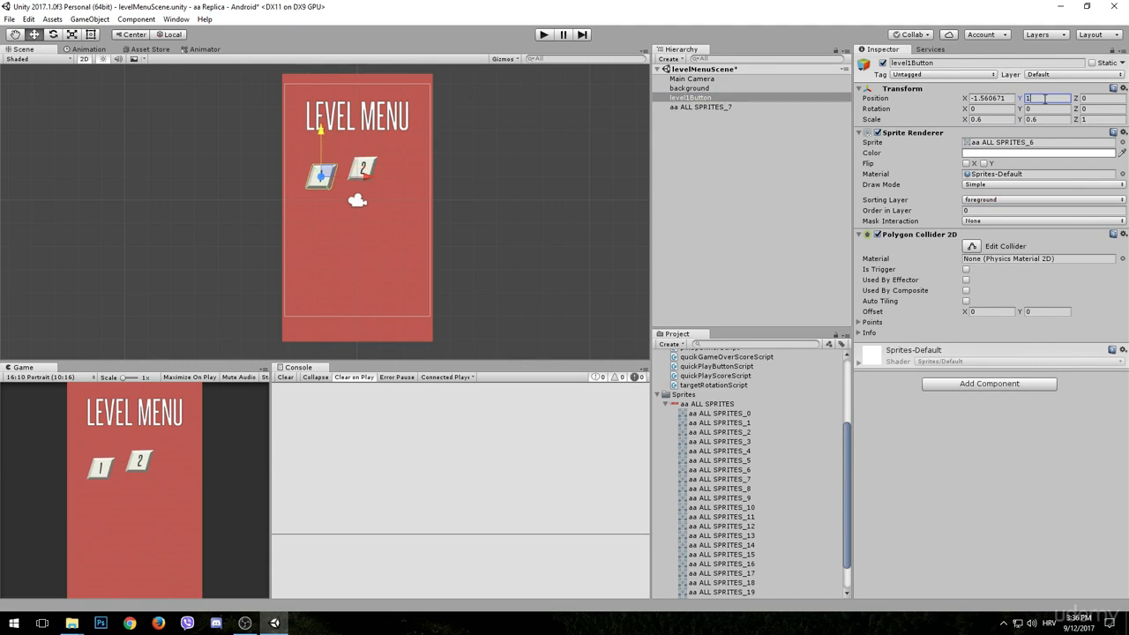
type(".4")
left_click(705, 107)
left_click(1045, 97)
type("1.4")
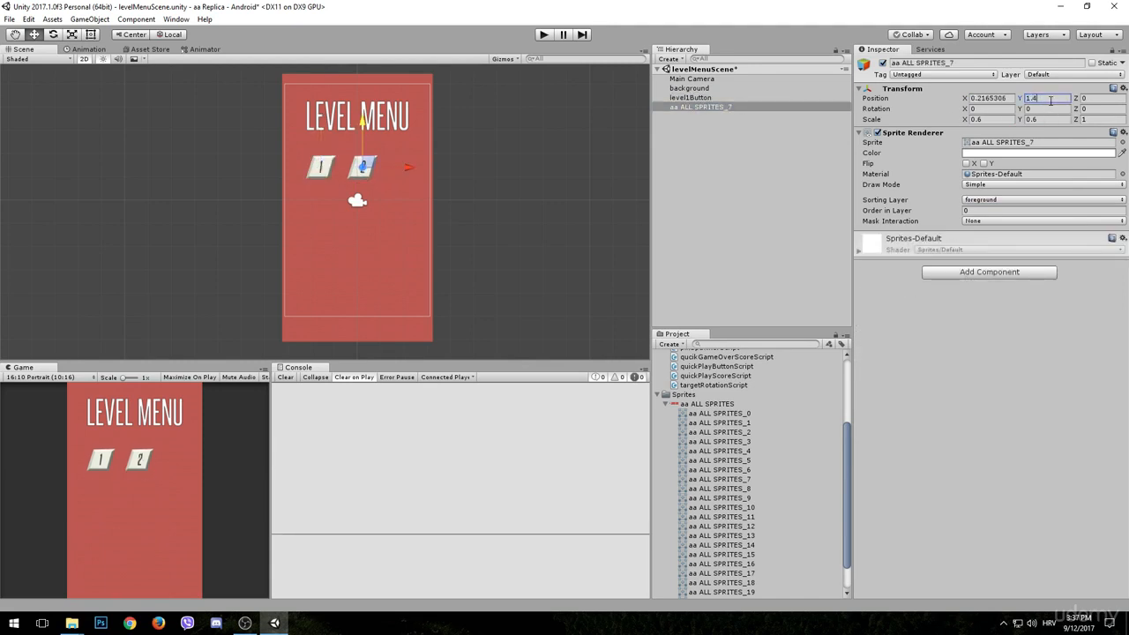
left_click_drag(408, 167, 404, 169)
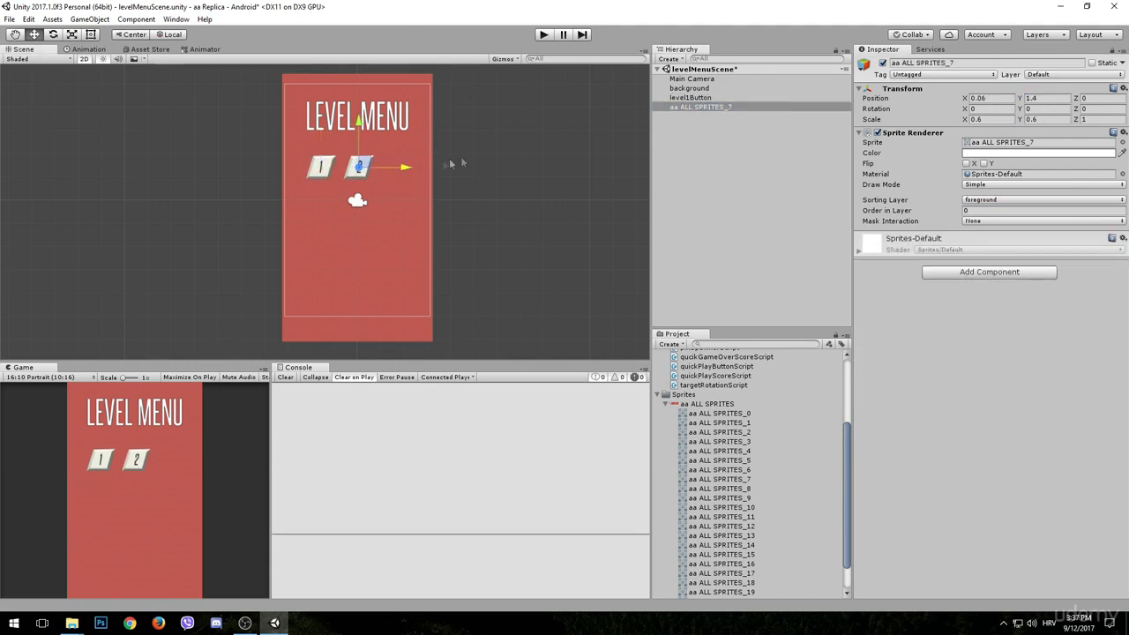
- Rename the number 2 sprite as level2Button and add a Polygon Collider 2D component to it
left_click(913, 62)
type("level2")
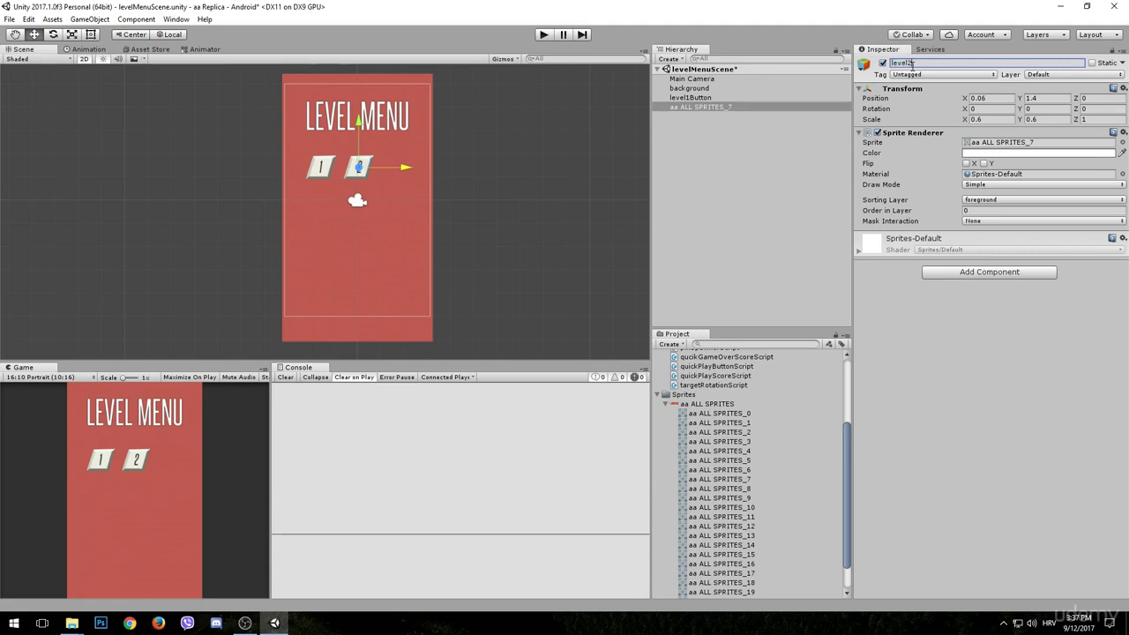
type("Button")
key("Return")
left_click(989, 272)
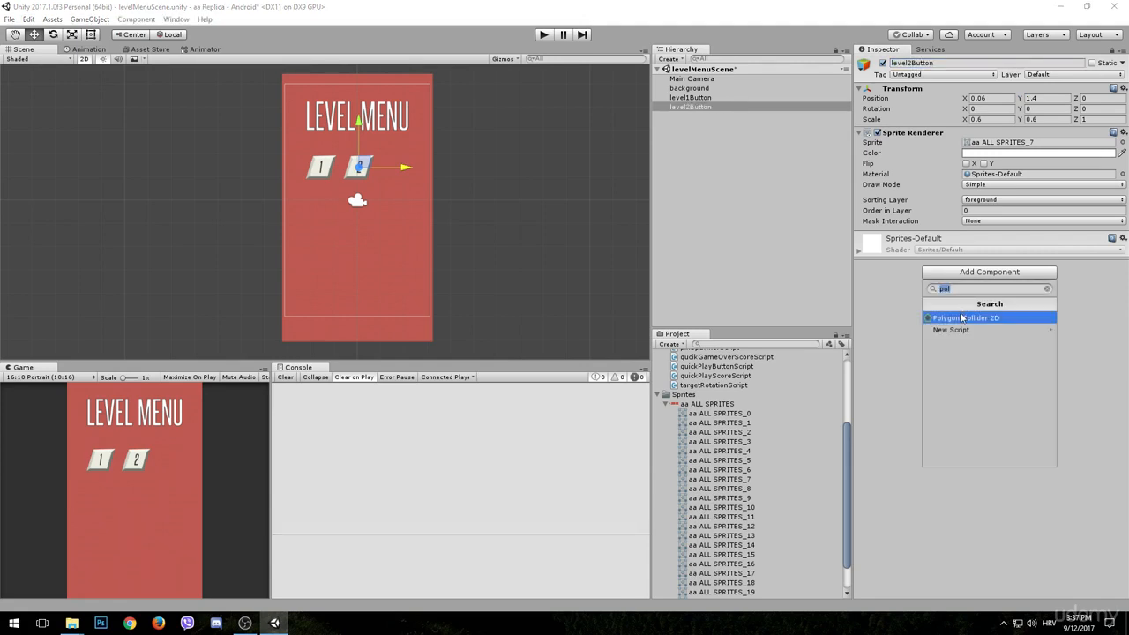
left_click(961, 317)
left_click(697, 163)
scroll(745, 496, "down", 2)
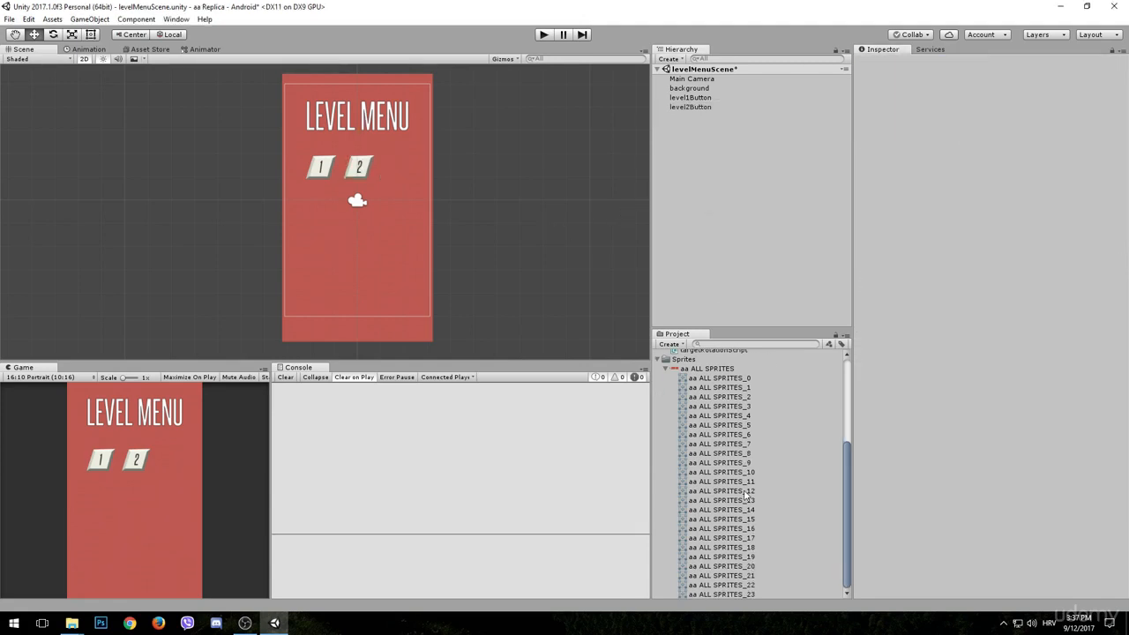
- Place the number 3 sprite, aa ALL SPRITES_9, to the right of level2Button and assign it to the foreground sorting layer
left_click(744, 492)
left_click(738, 475)
left_click_drag(738, 464, 396, 173)
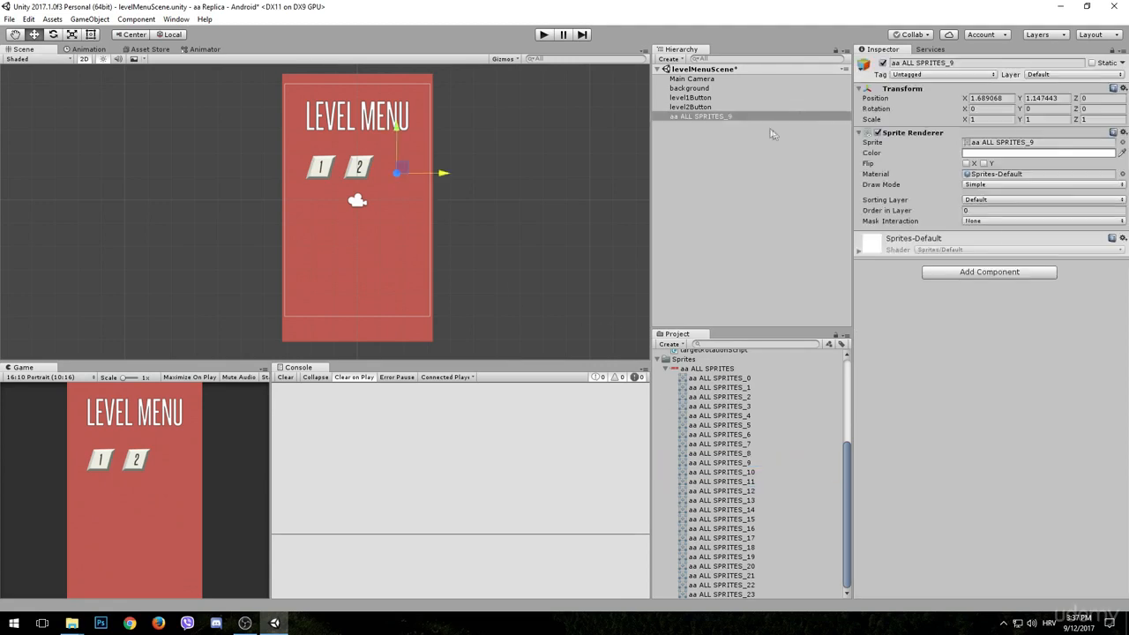
left_click(1043, 199)
left_click(988, 233)
- Scale the number 3 sprite to 0.6 in X and Y and set its Y position to 1.4
left_click(983, 119)
type("0.6")
key("Tab")
type("0.6")
left_click(1048, 98)
type("1.4")
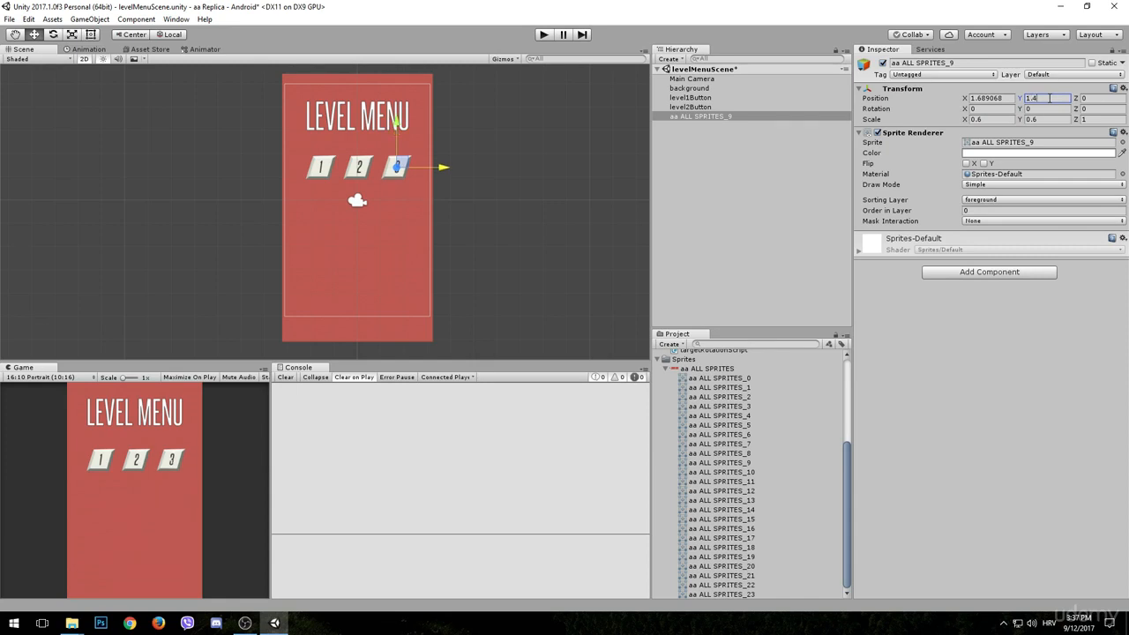
- Rename the number 3 sprite as level3Button and add a Polygon Collider 2D component to it
left_click(948, 63)
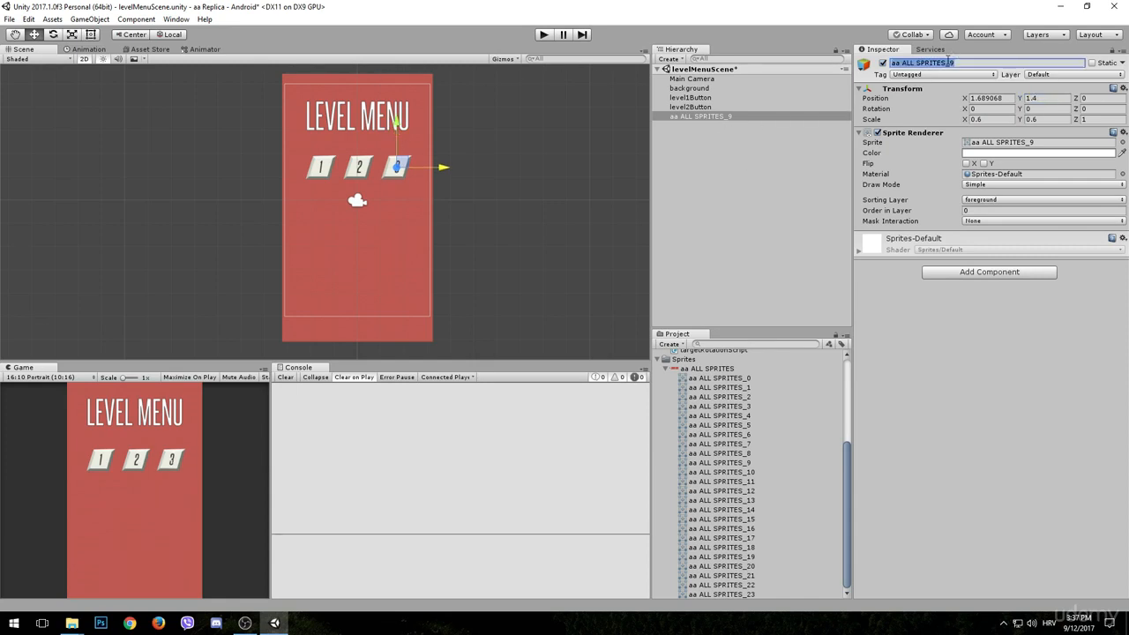
type("level3Button")
key("Return")
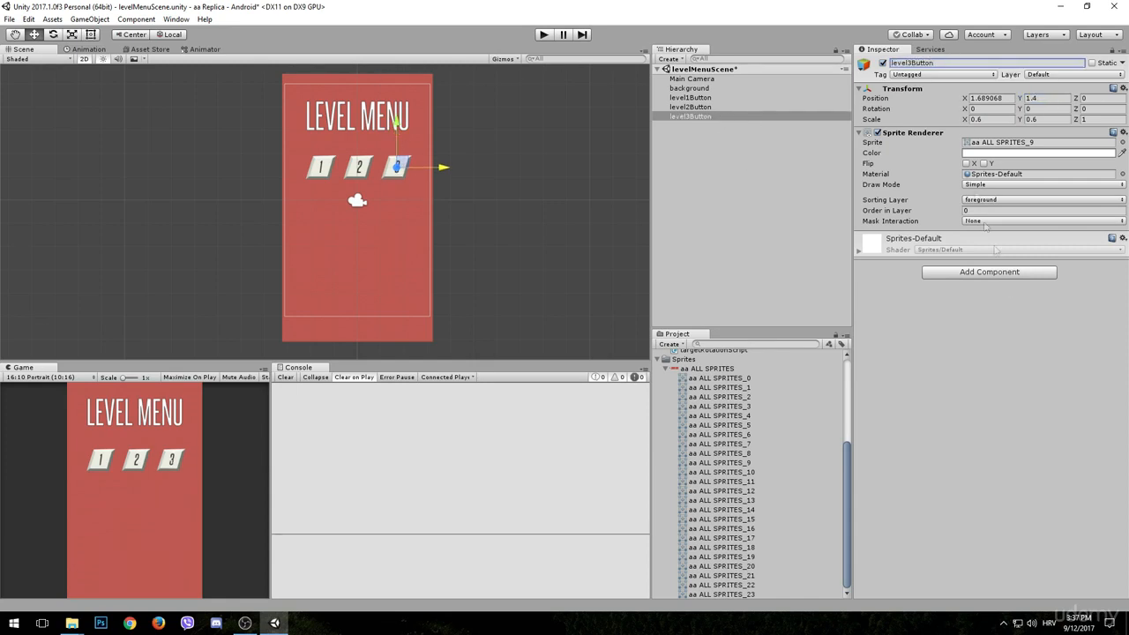
left_click(1001, 276)
left_click(985, 319)
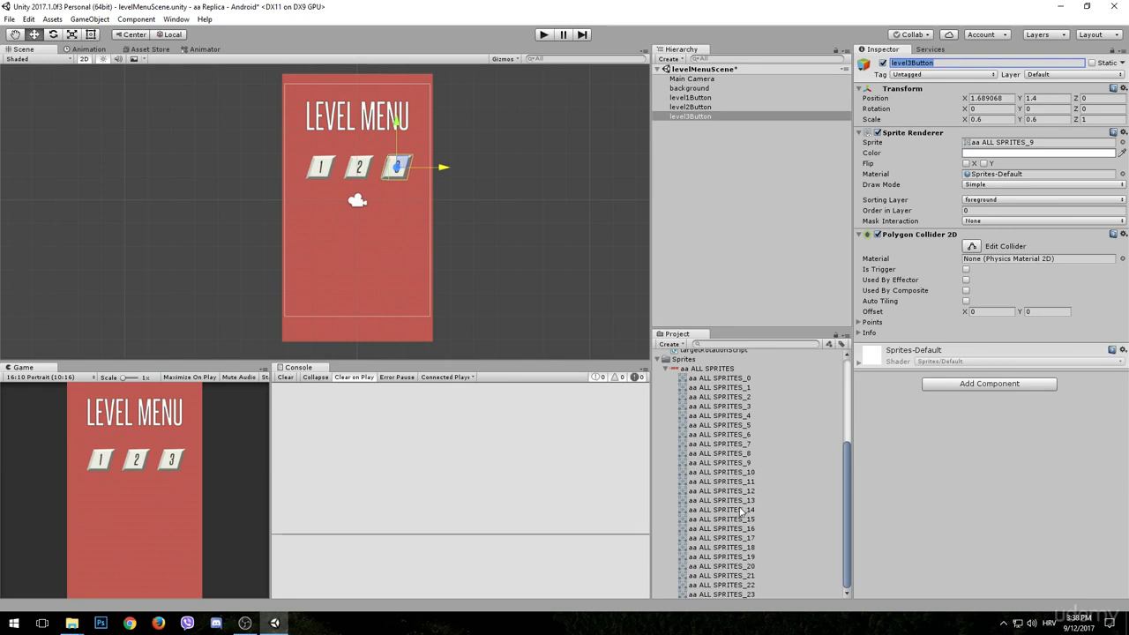
- Find the lock sprite, aa ALL SPRITES_22, and place it in the scene below the row of number buttons
left_click(721, 537)
left_click(721, 575)
left_click(727, 585)
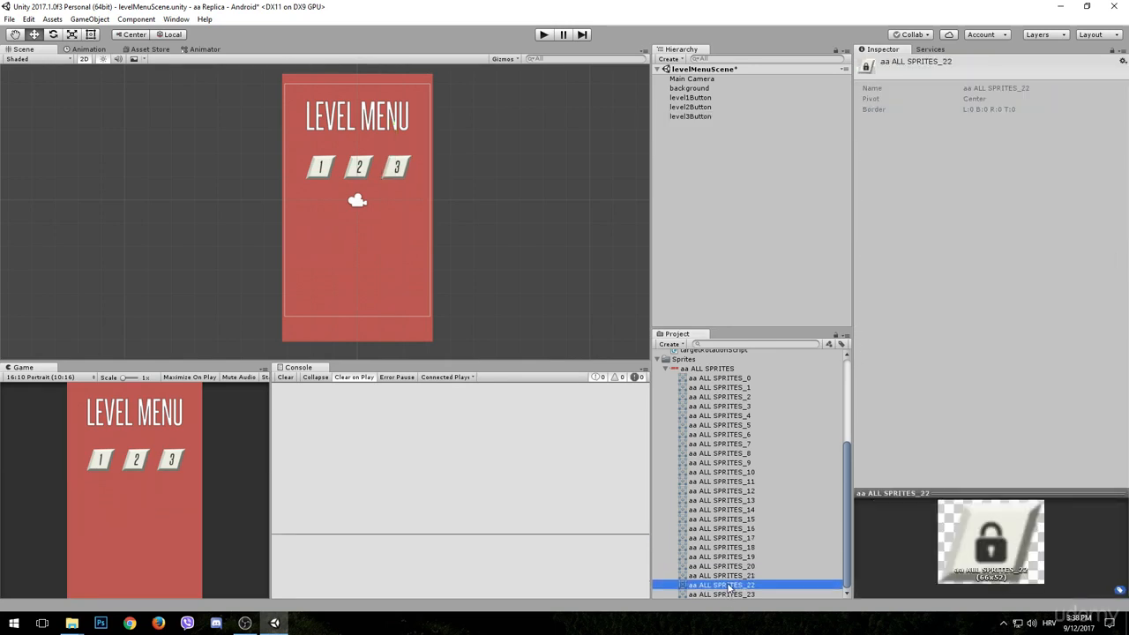
left_click_drag(728, 588, 353, 236)
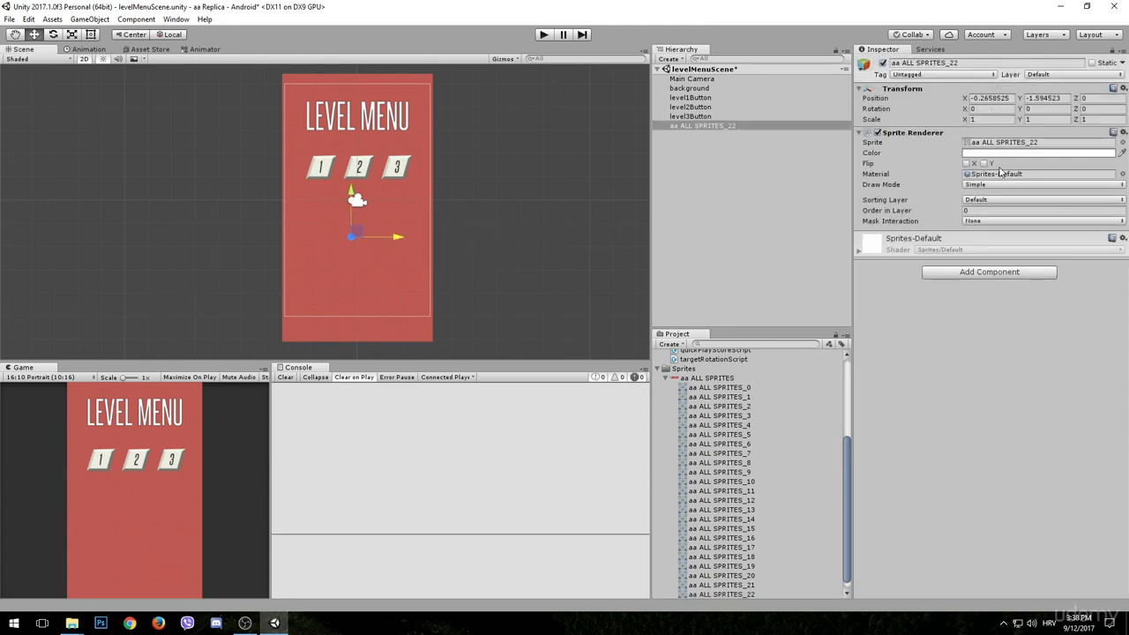
- Assign the lock sprite to the foreground sorting layer and scale it to 0.6 in X and Y
left_click(989, 119)
left_click(989, 200)
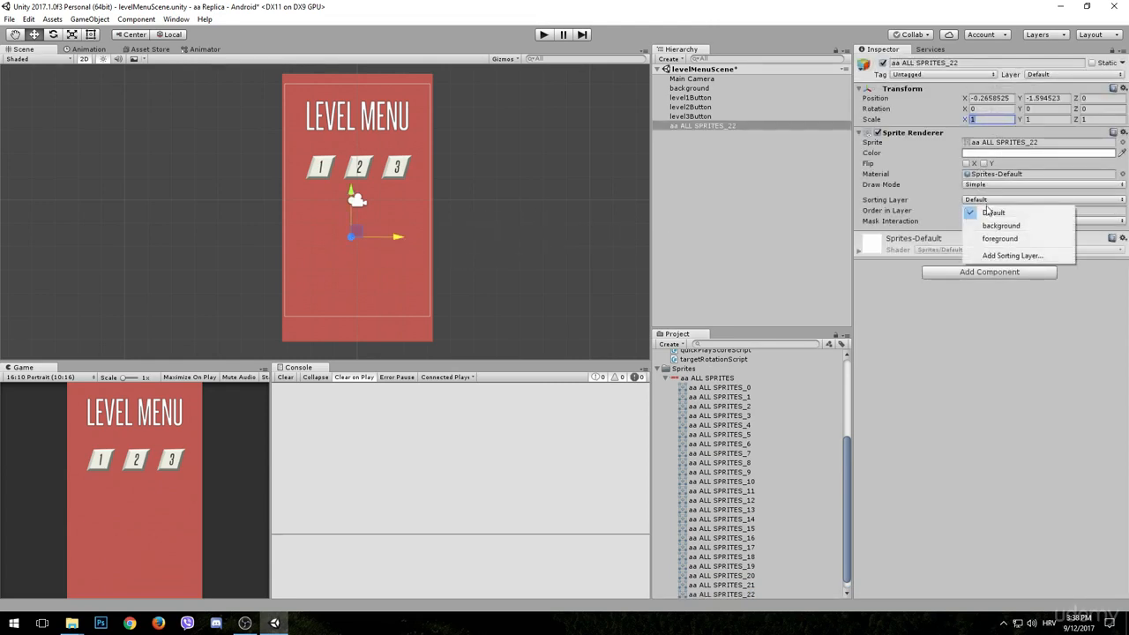
left_click(999, 238)
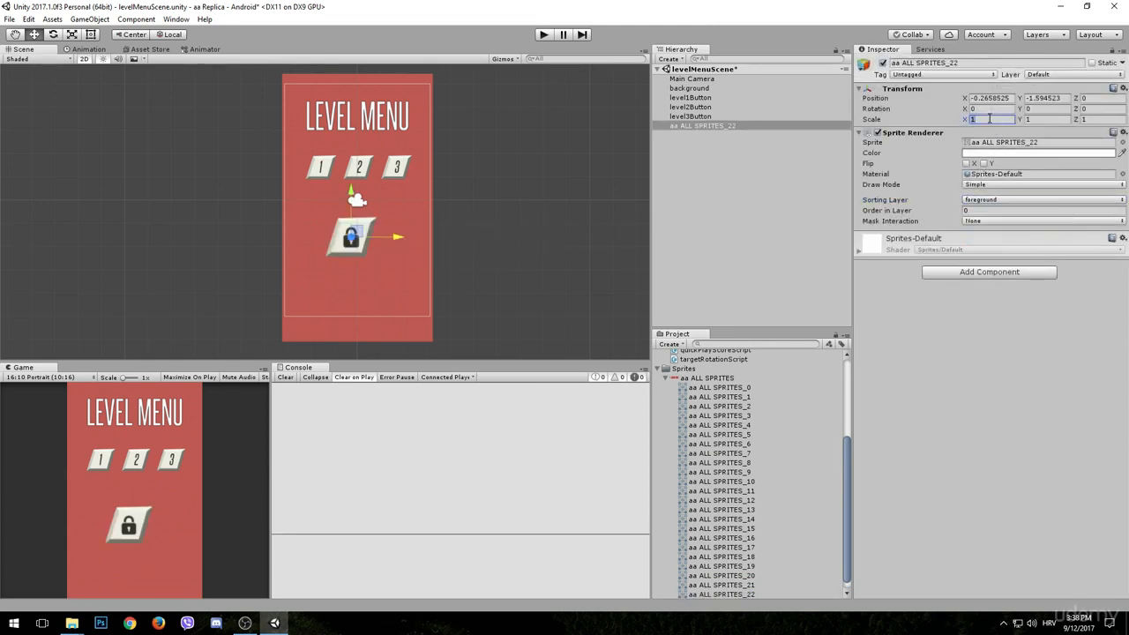
type("0.6")
left_click(1046, 119)
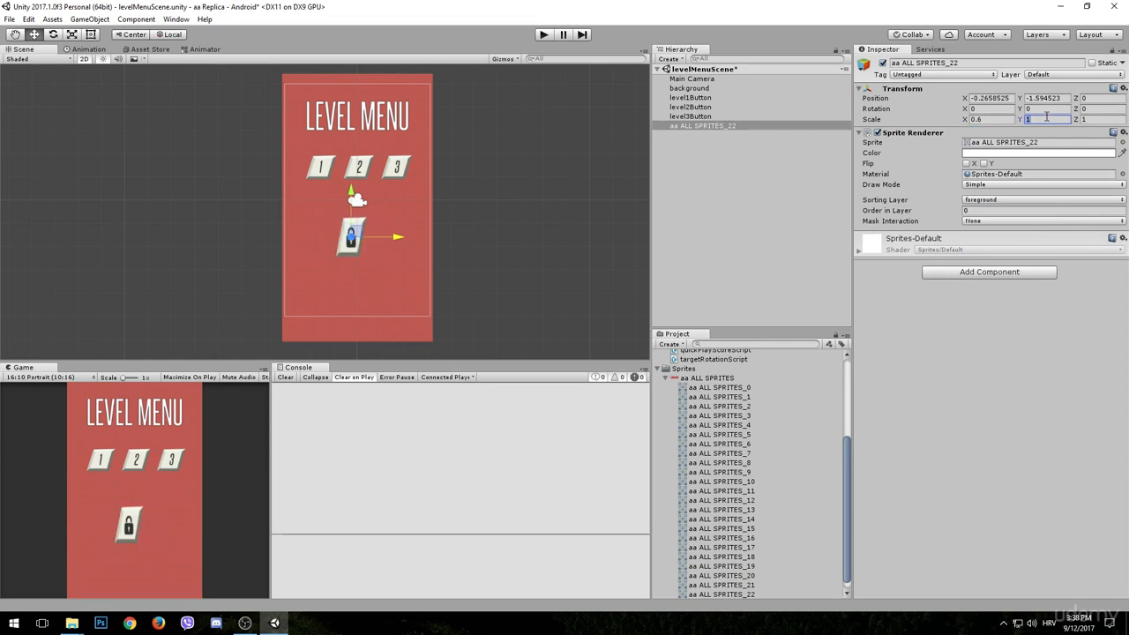
type("0.6")
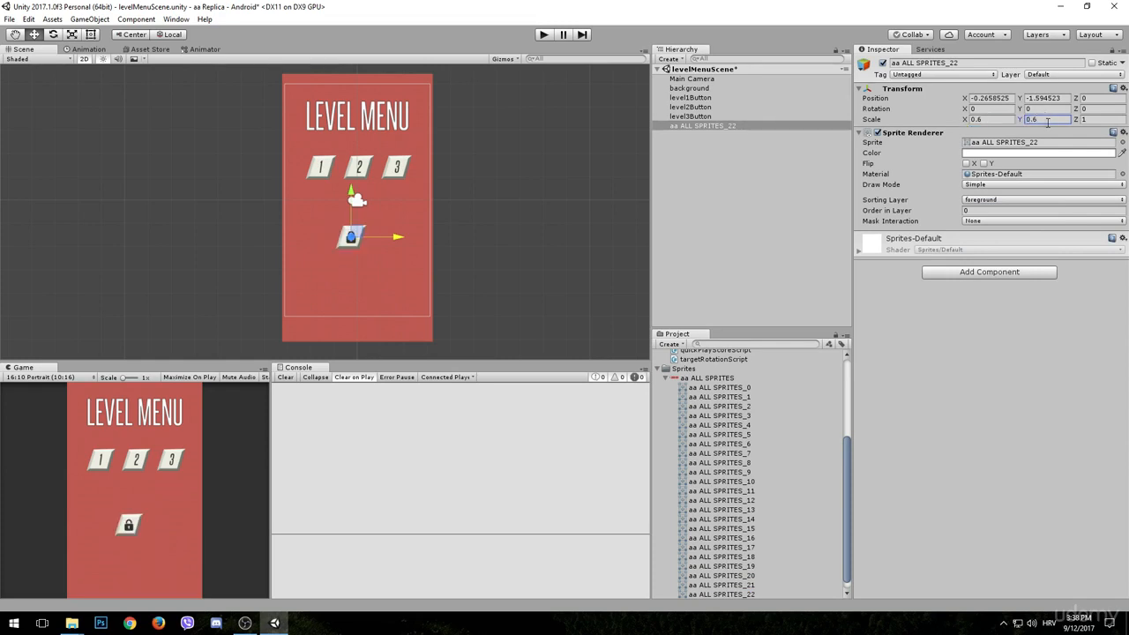
- Set the X position of level2Button to 0
left_click(701, 107)
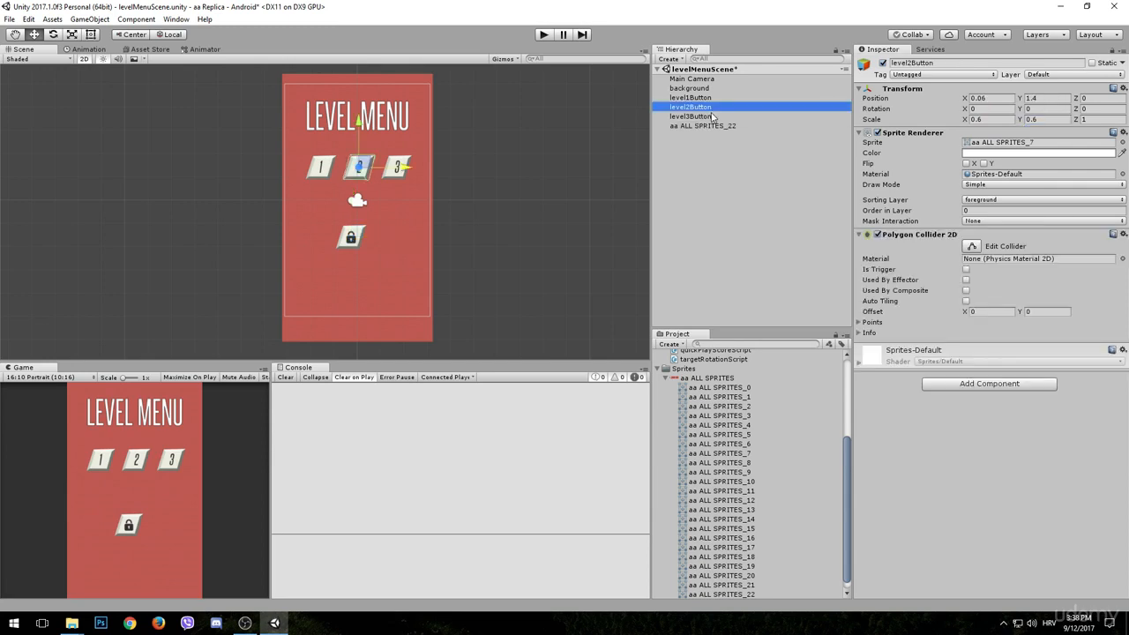
left_click(1003, 99)
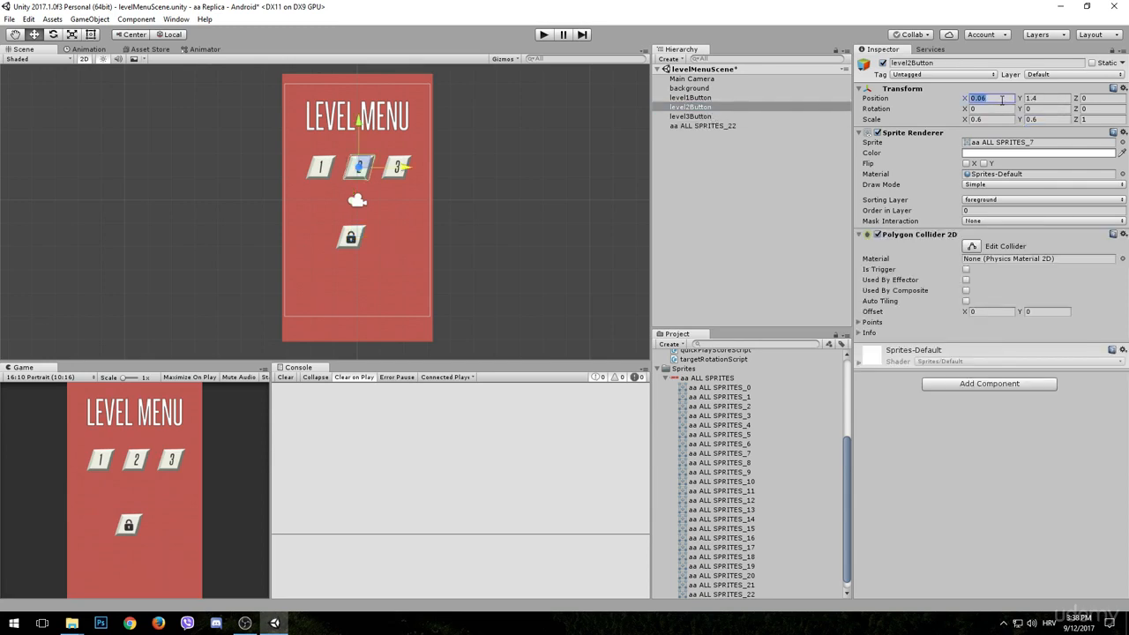
type("0")
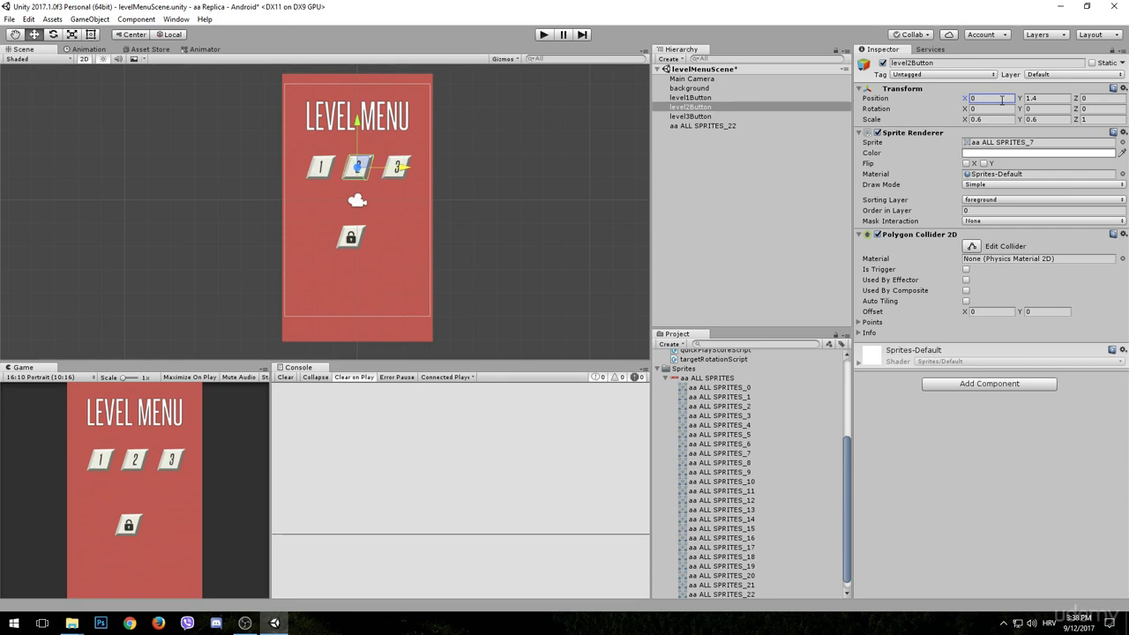
- Position the lock sprite over level2Button at X 0 and Y 1.4
left_click(675, 126)
left_click(991, 98)
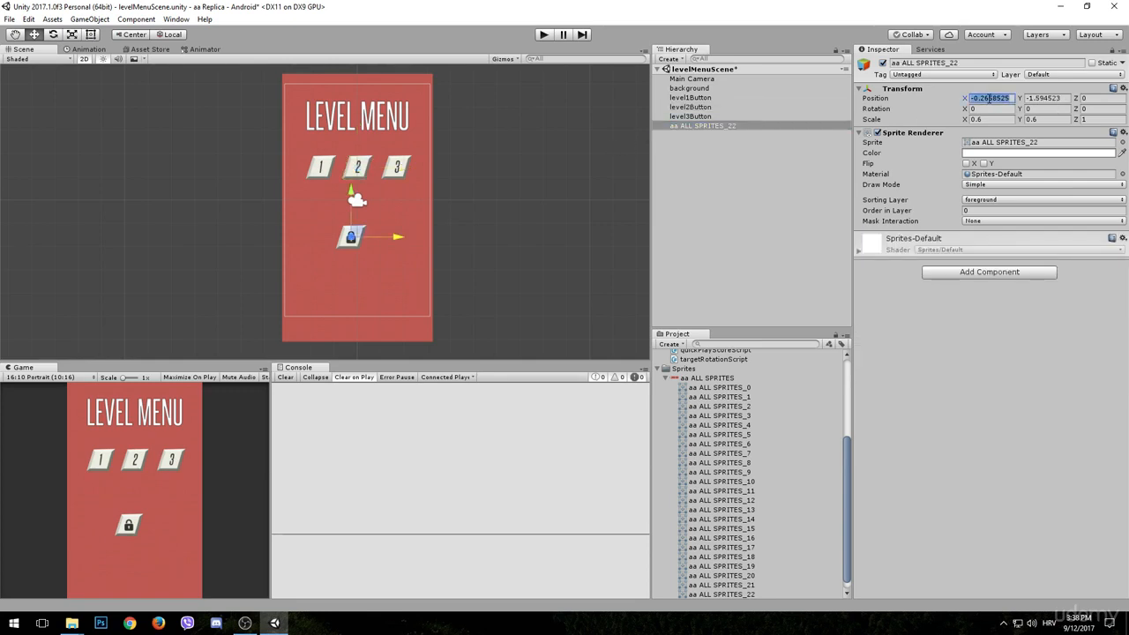
type("0")
key("Tab")
type("1")
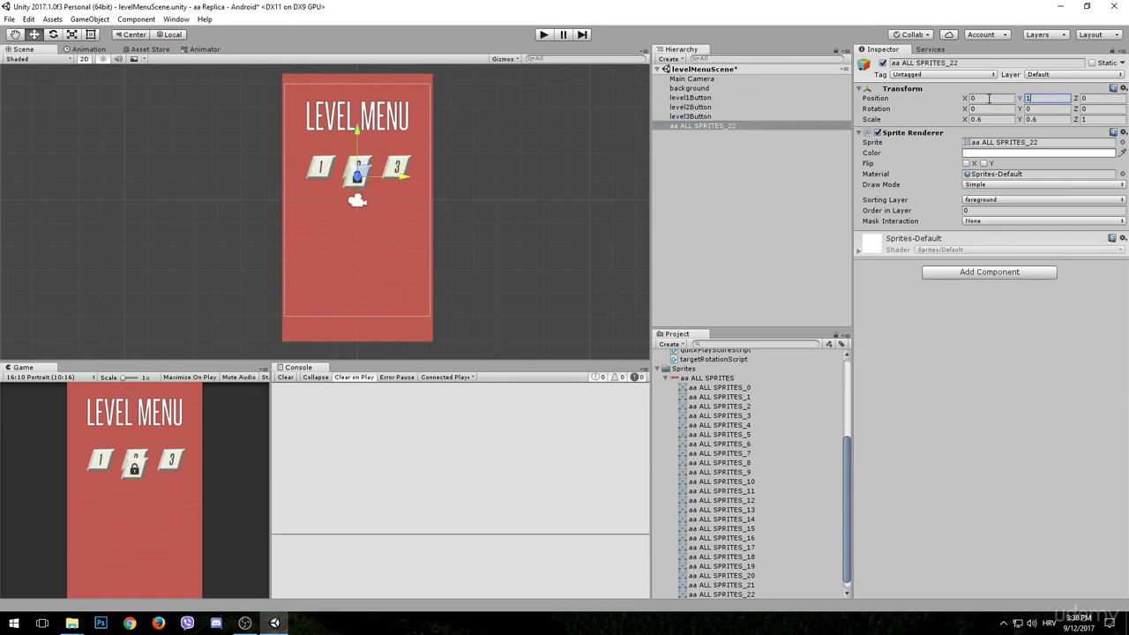
type(".4")
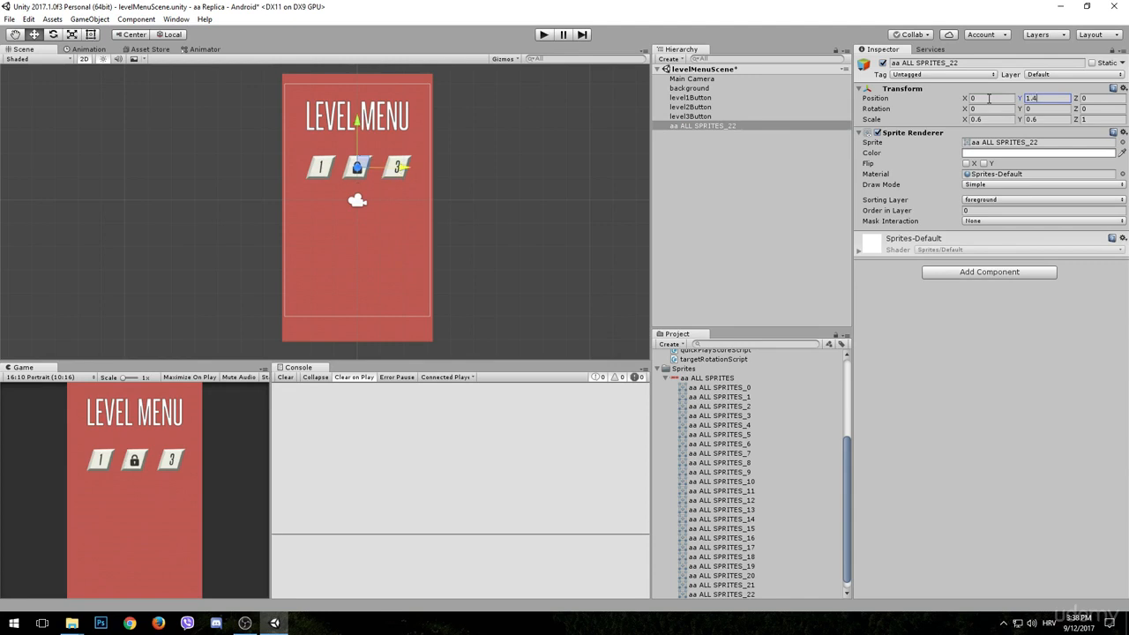
- Rename the lock sprite as level2Lock
left_click(911, 62)
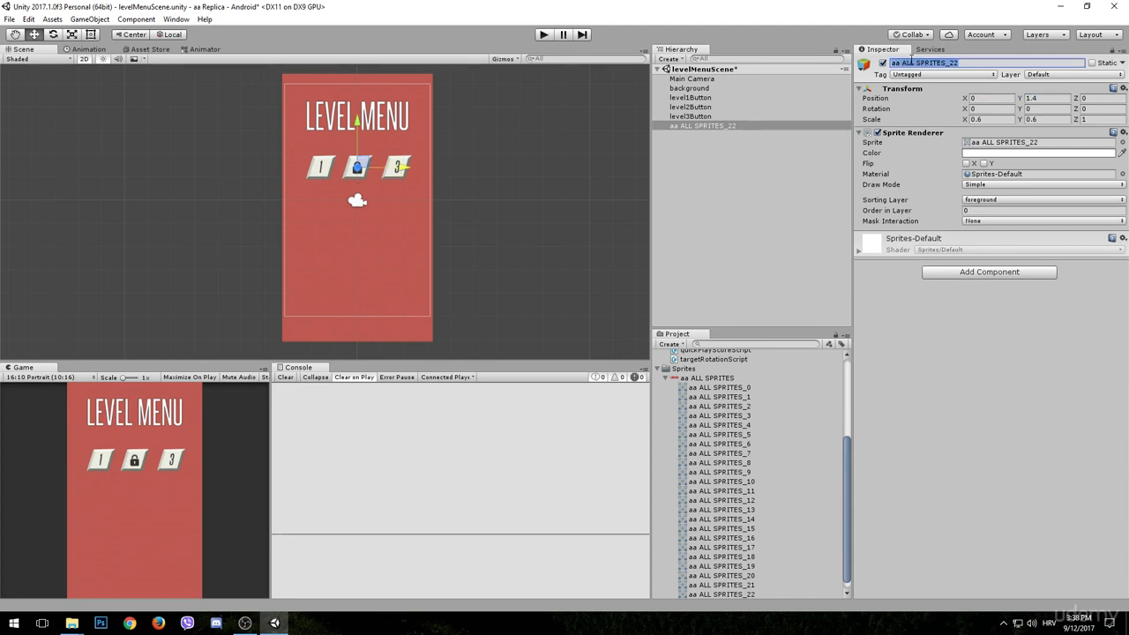
type("level2Lock")
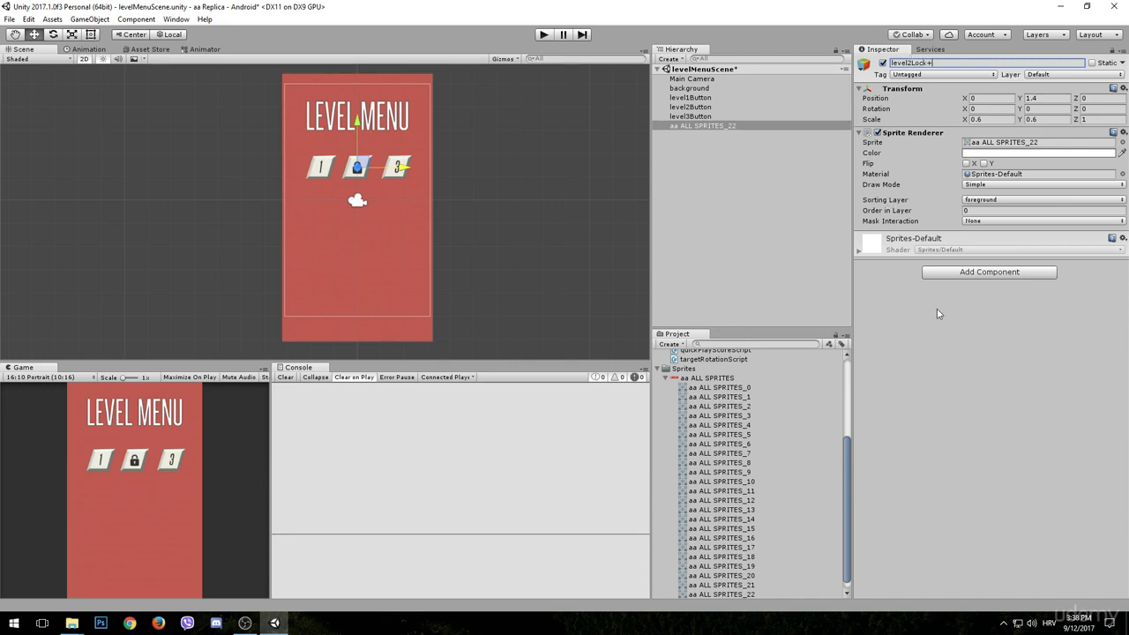
key("Return")
- Toggle the active state of level2Button and level2Lock in turn to preview the locked and unlocked looks, leaving both active
left_click(705, 108)
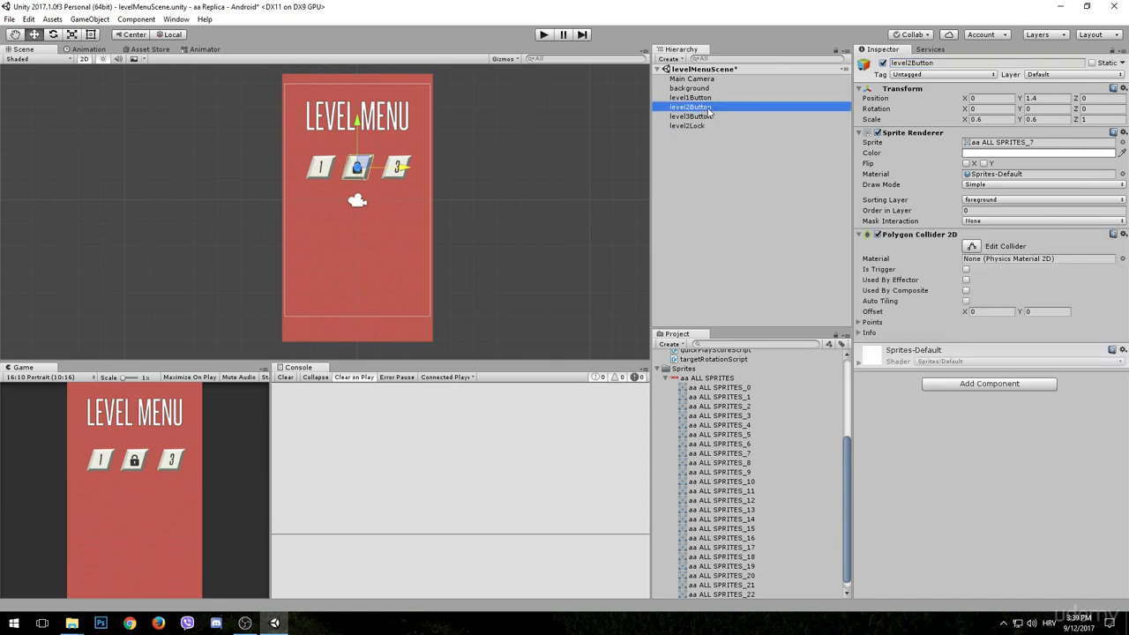
left_click(703, 126)
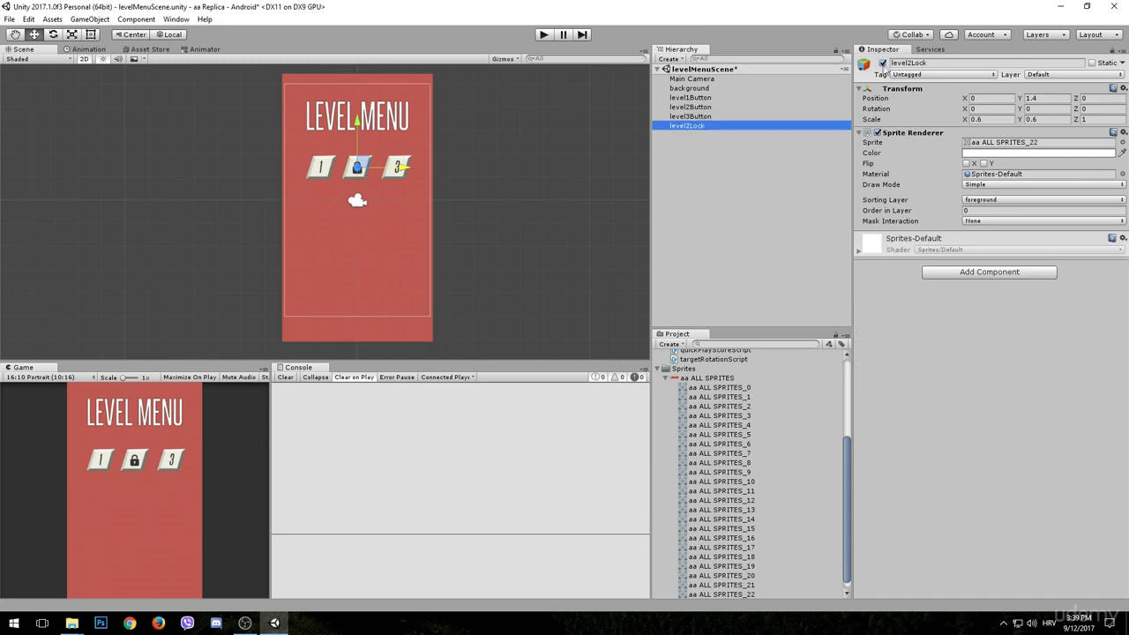
left_click(690, 108)
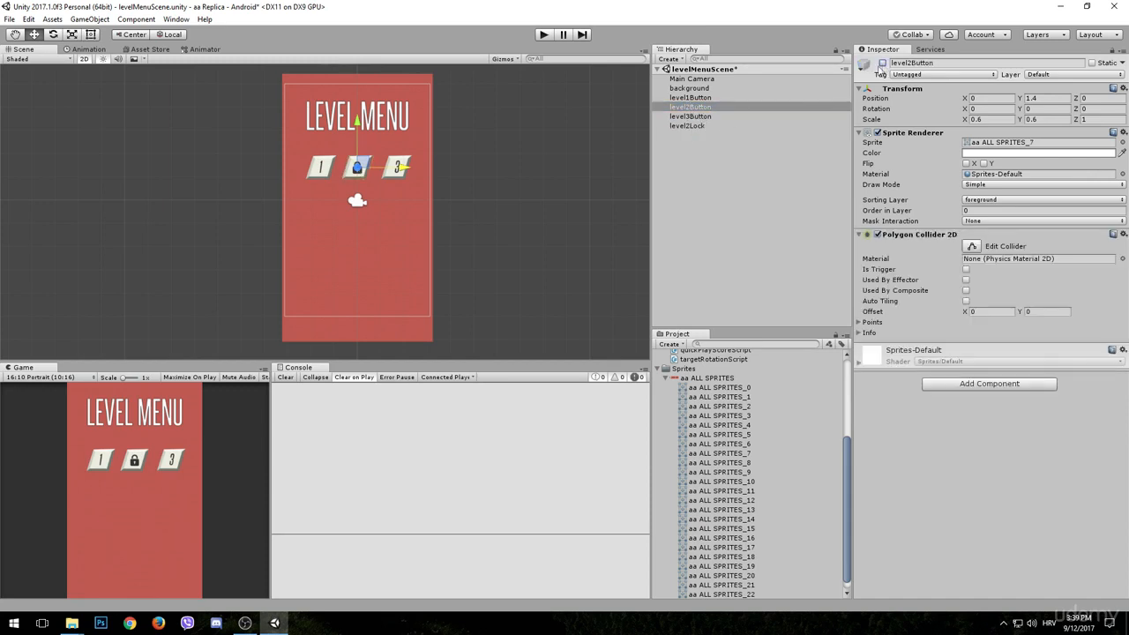
left_click(691, 126)
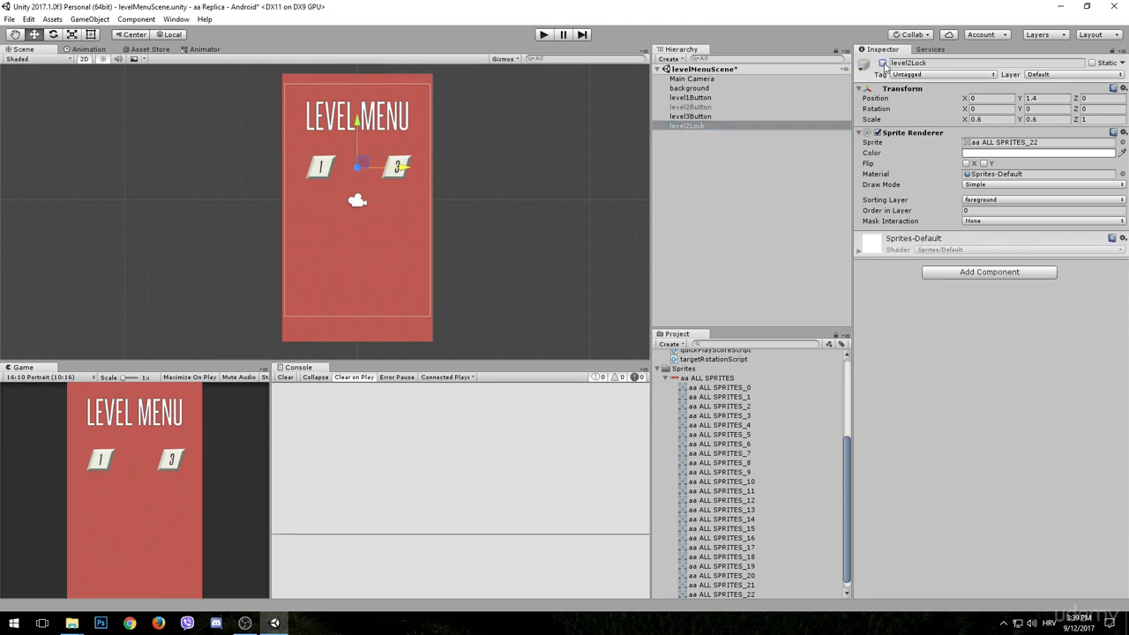
left_click(701, 108)
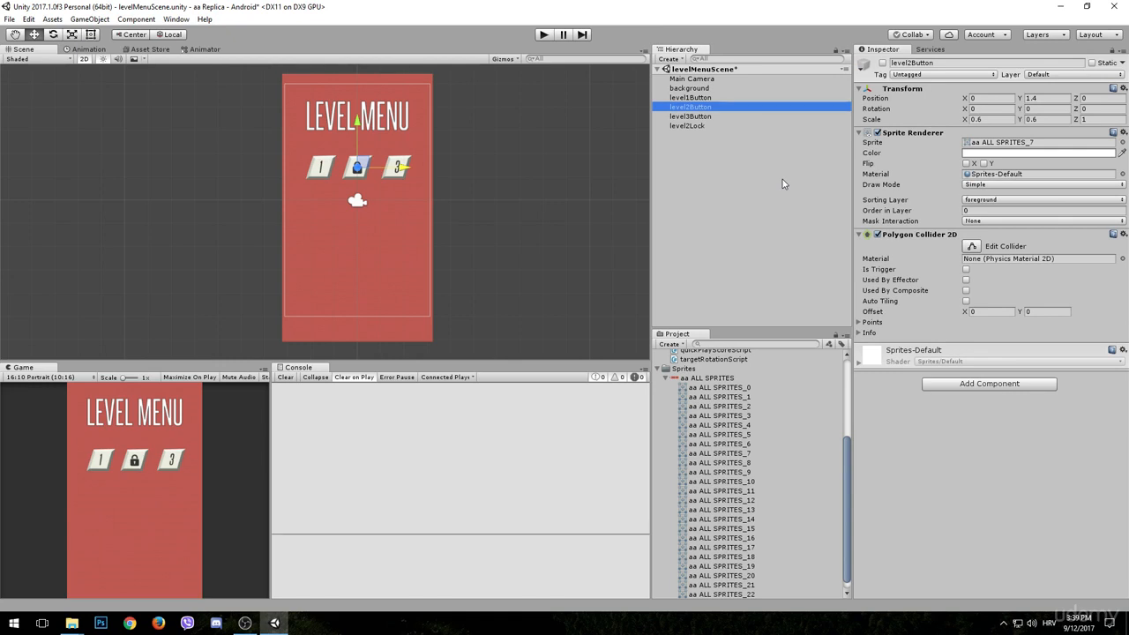
left_click(882, 63)
left_click(697, 125)
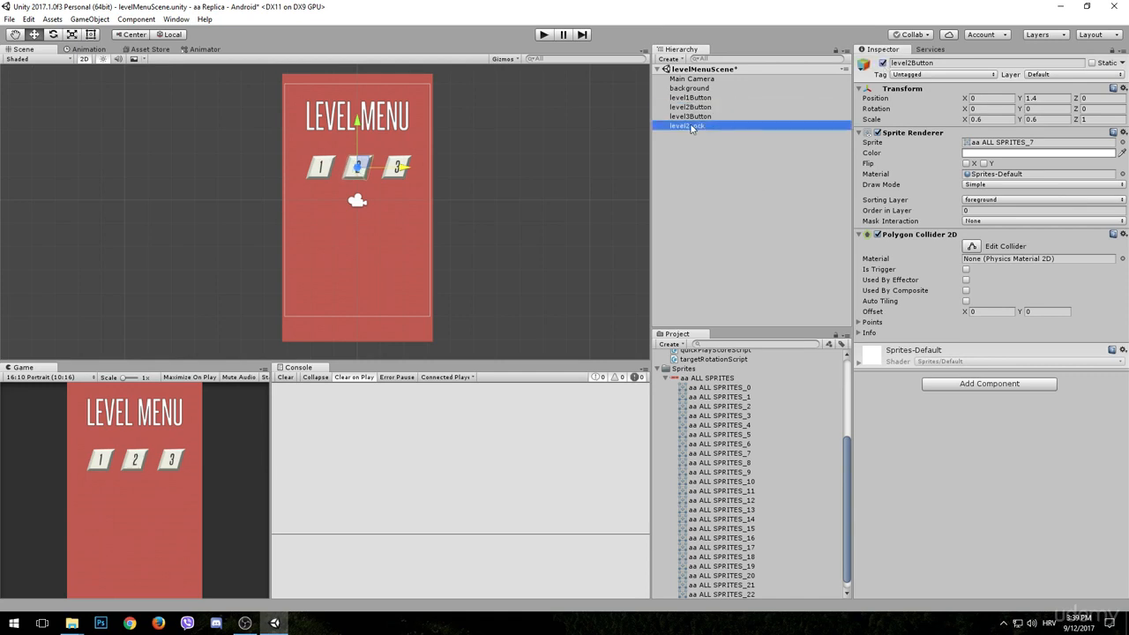
left_click(882, 63)
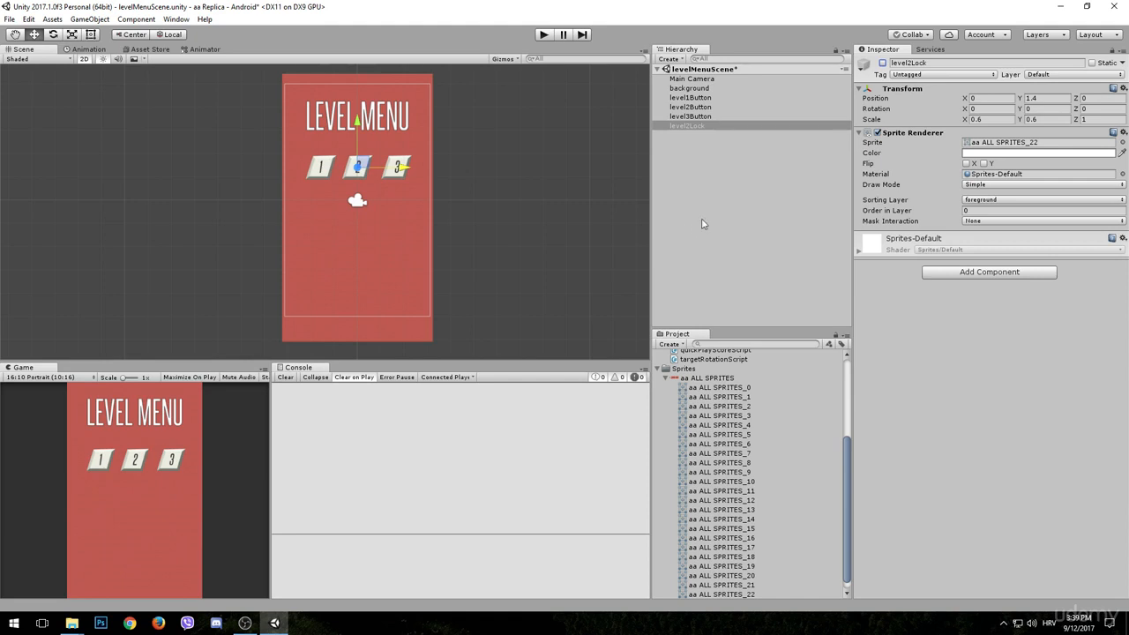
left_click(883, 63)
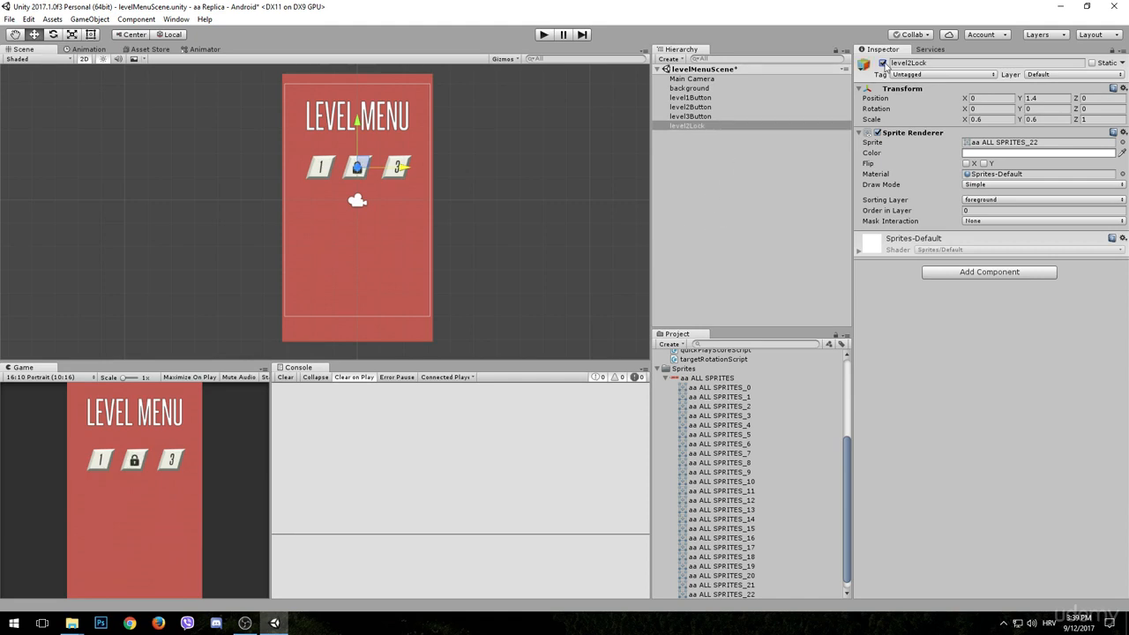
- Duplicate level2Lock and rename the copy as level3Lock
left_click(701, 126)
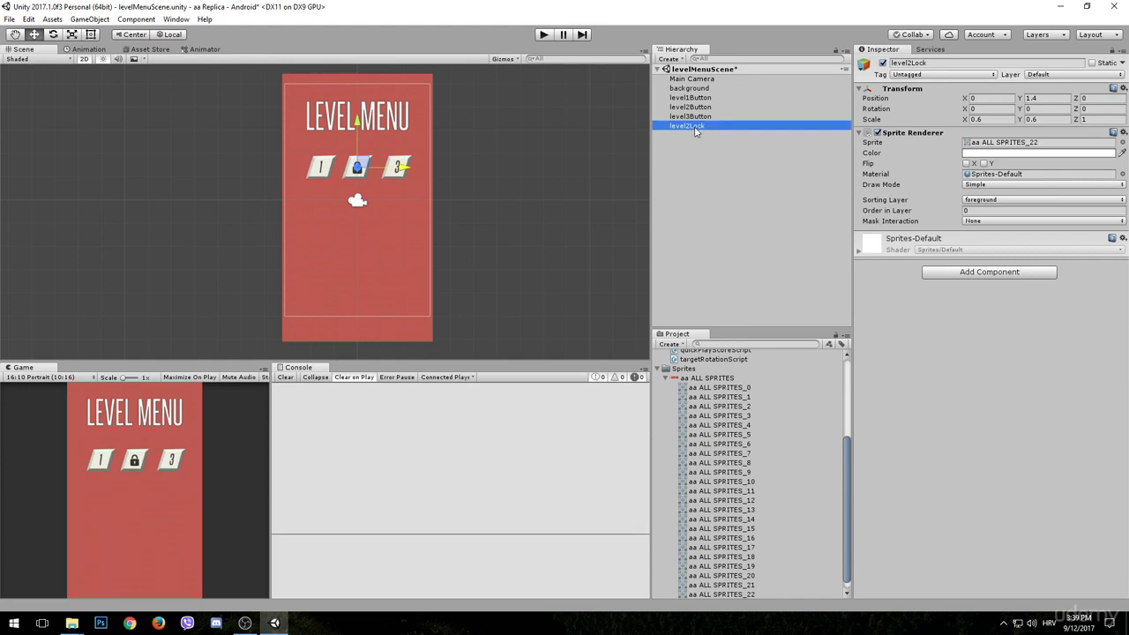
key("ctrl+d")
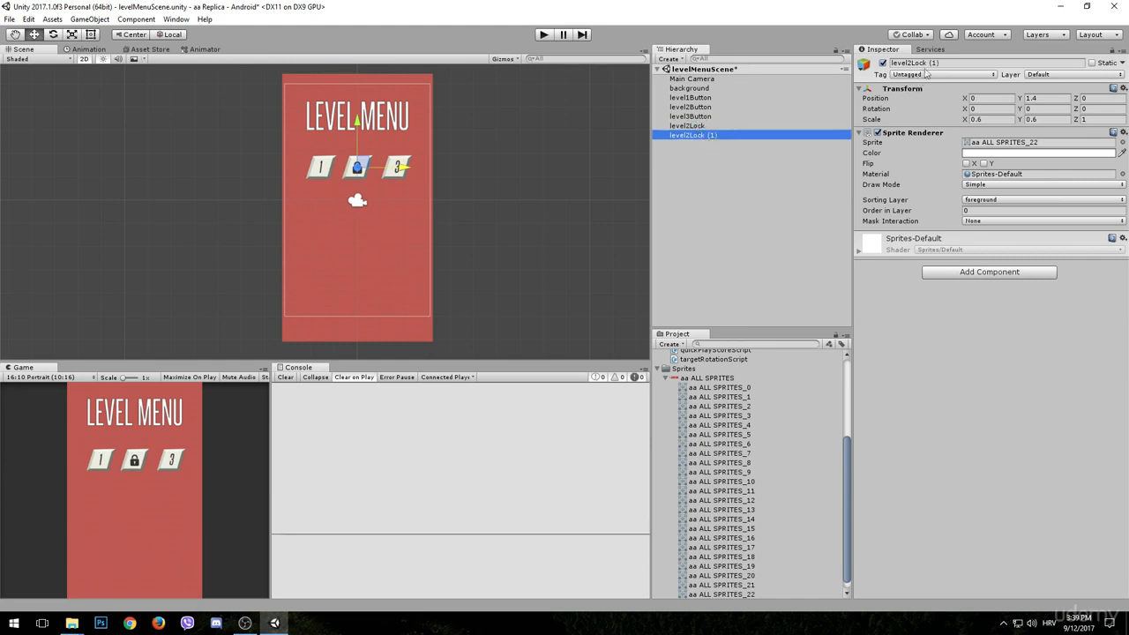
left_click(922, 63)
type("level3")
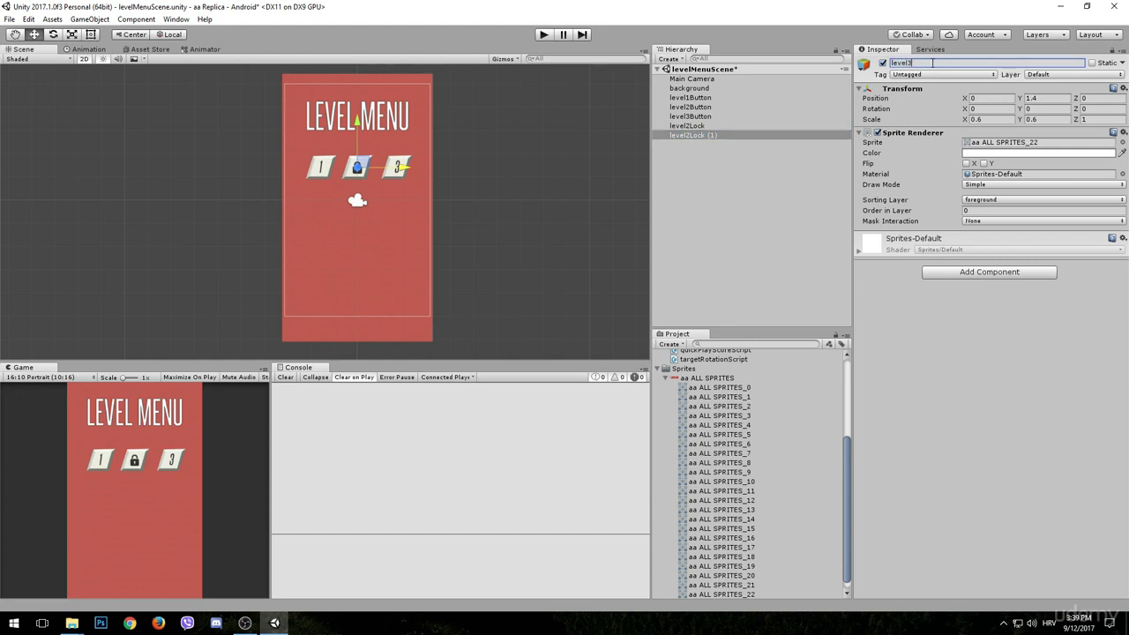
type("Lock")
key("Return")
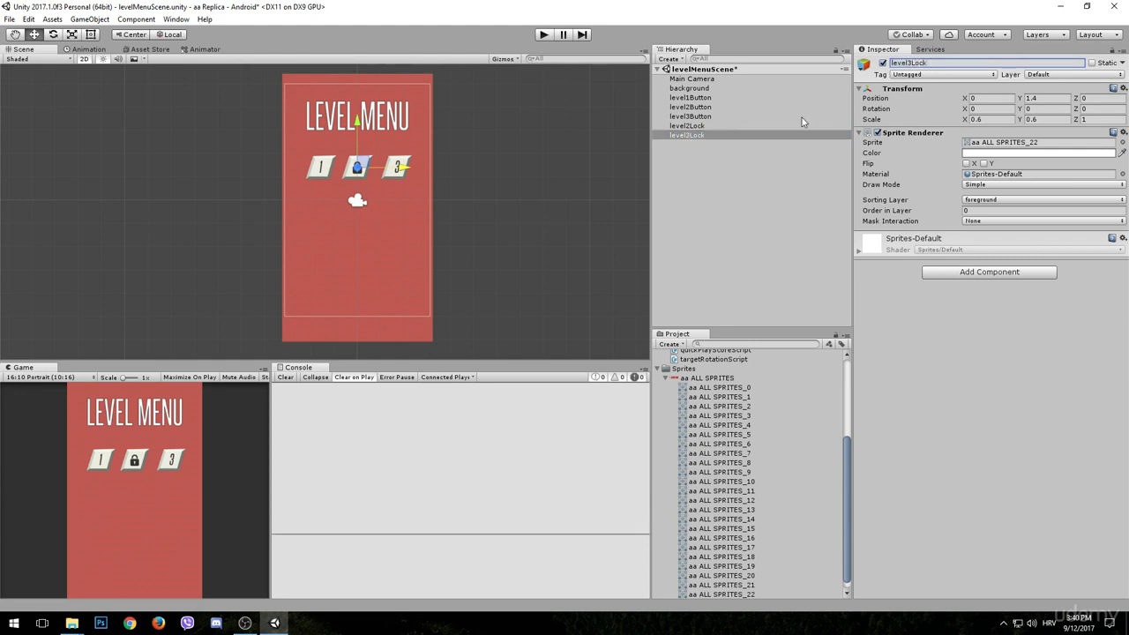
- Set the X position of both level3Button and level3Lock to 1.7
left_click(696, 117)
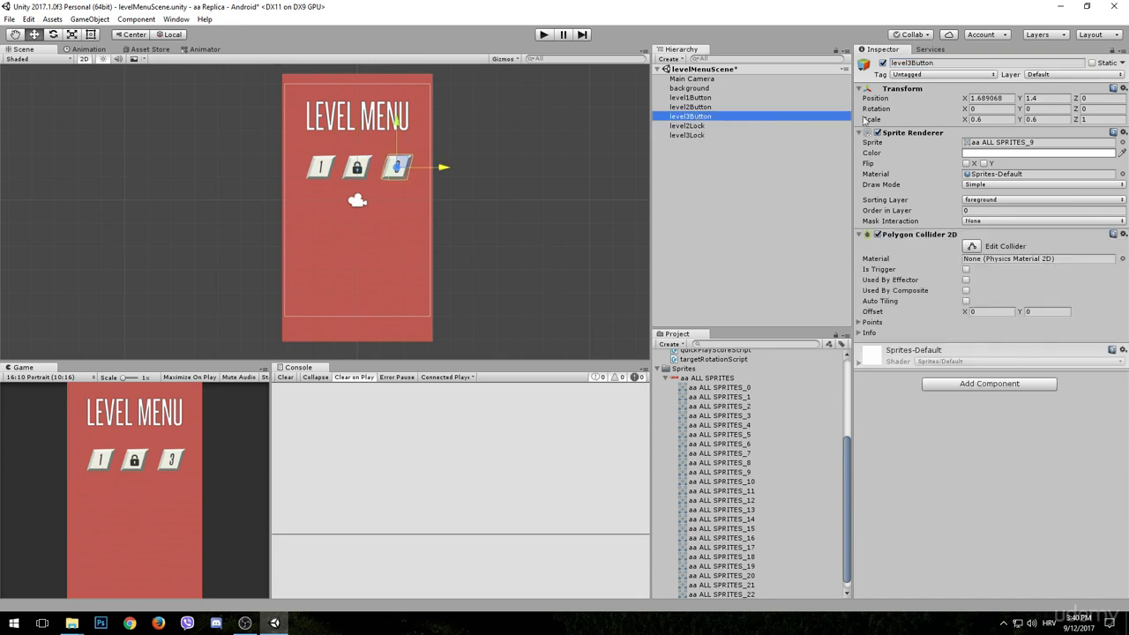
left_click(1006, 98)
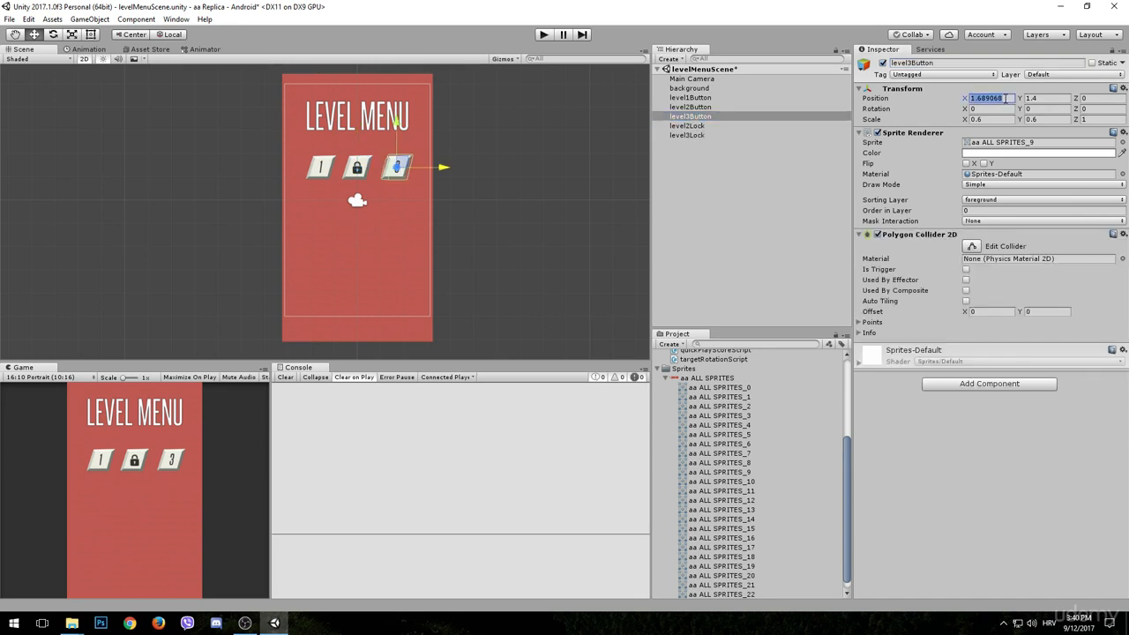
type("1.7")
left_click(692, 135)
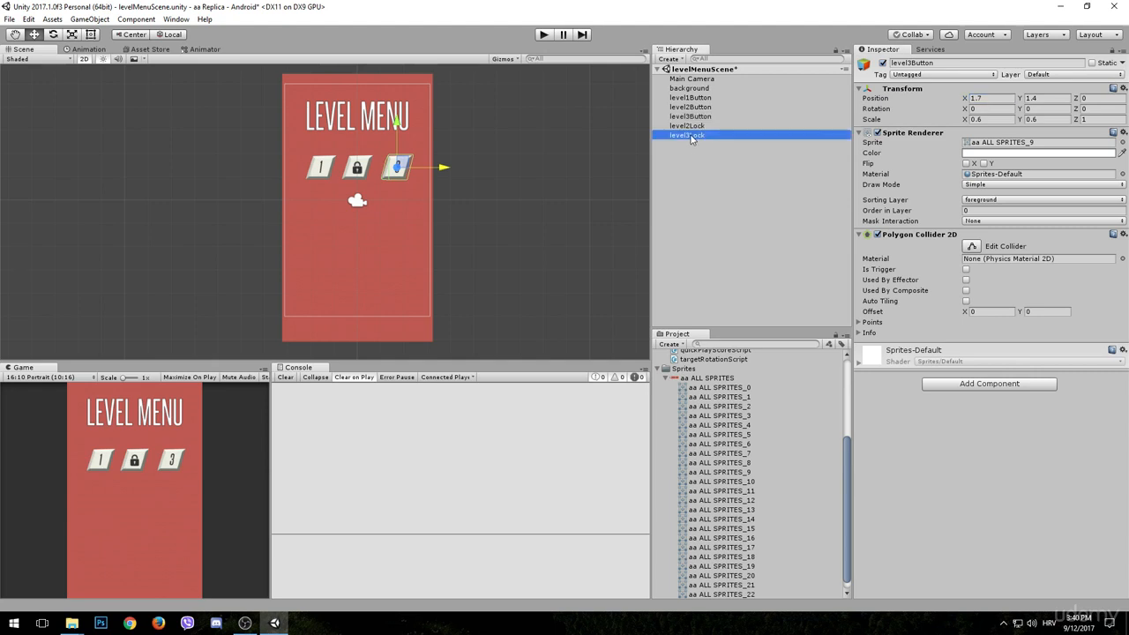
left_click(983, 98)
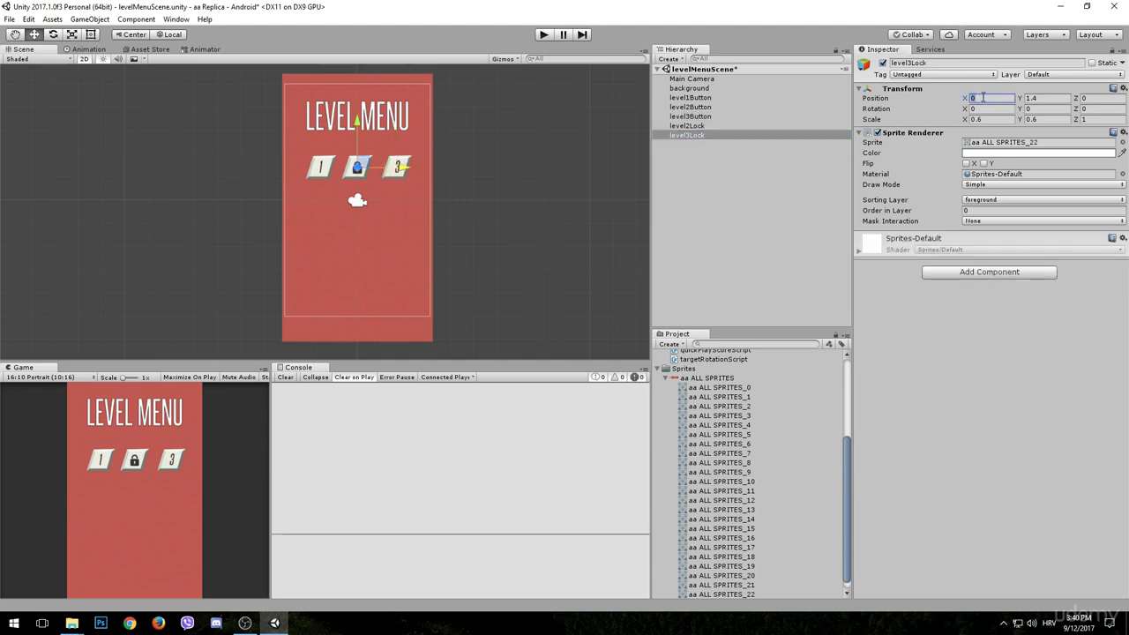
type("1.7")
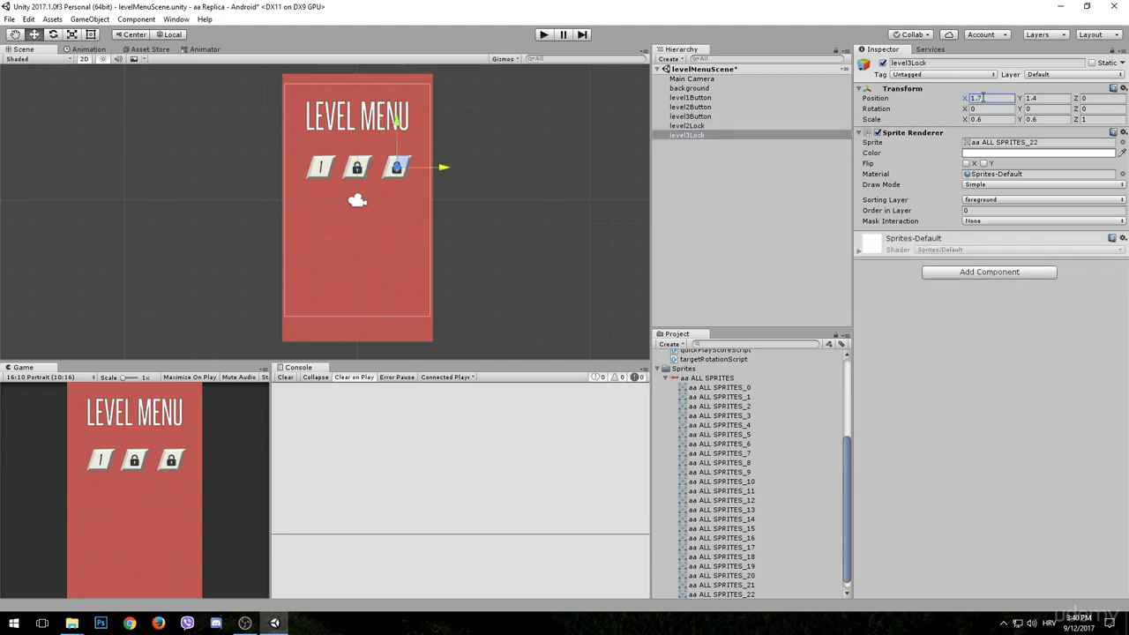
- Deselect the lock object and save the level menu scene
left_click(690, 219)
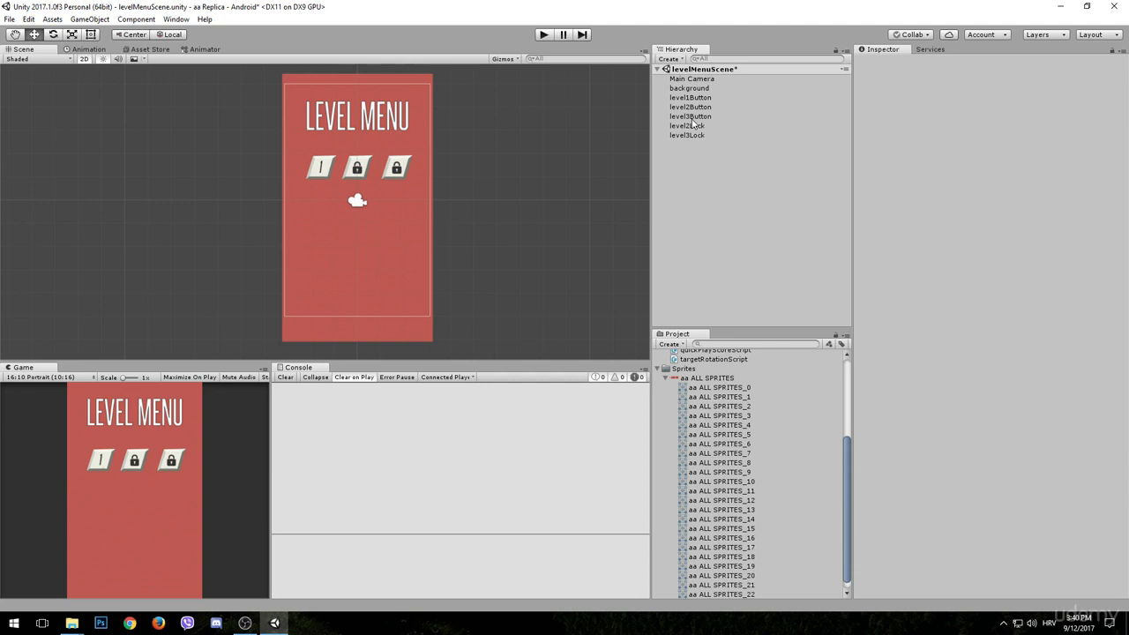
scroll(731, 401, "up", 5)
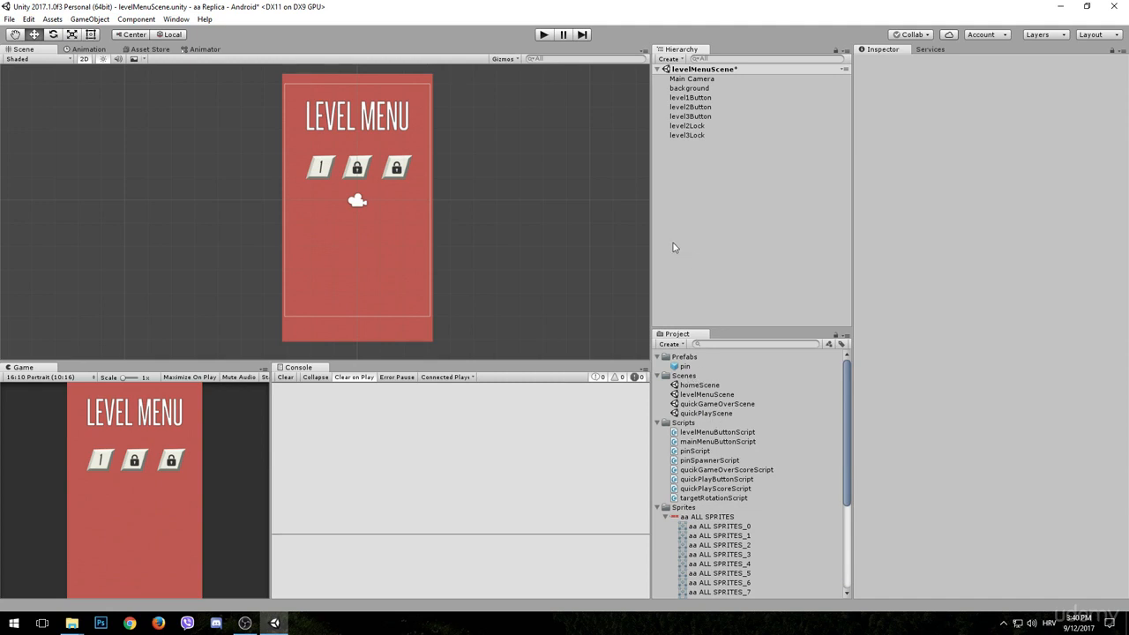
key("ctrl+s")
- Create a new scene and save it in the Assets folder as level1Scene
left_click(9, 18)
left_click(35, 29)
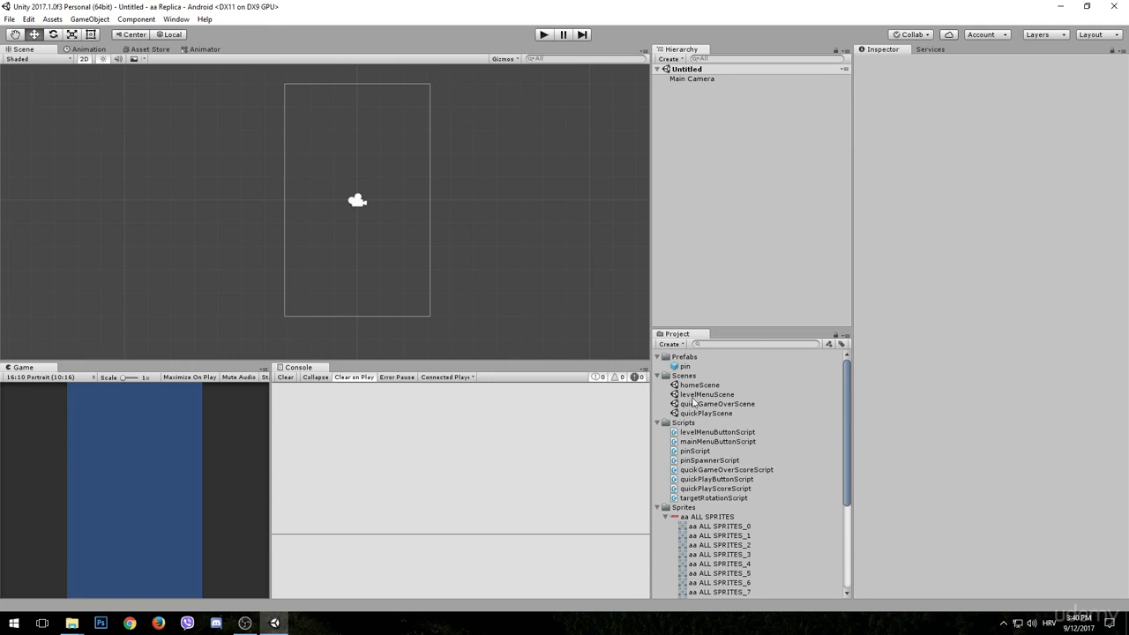
key("ctrl+s")
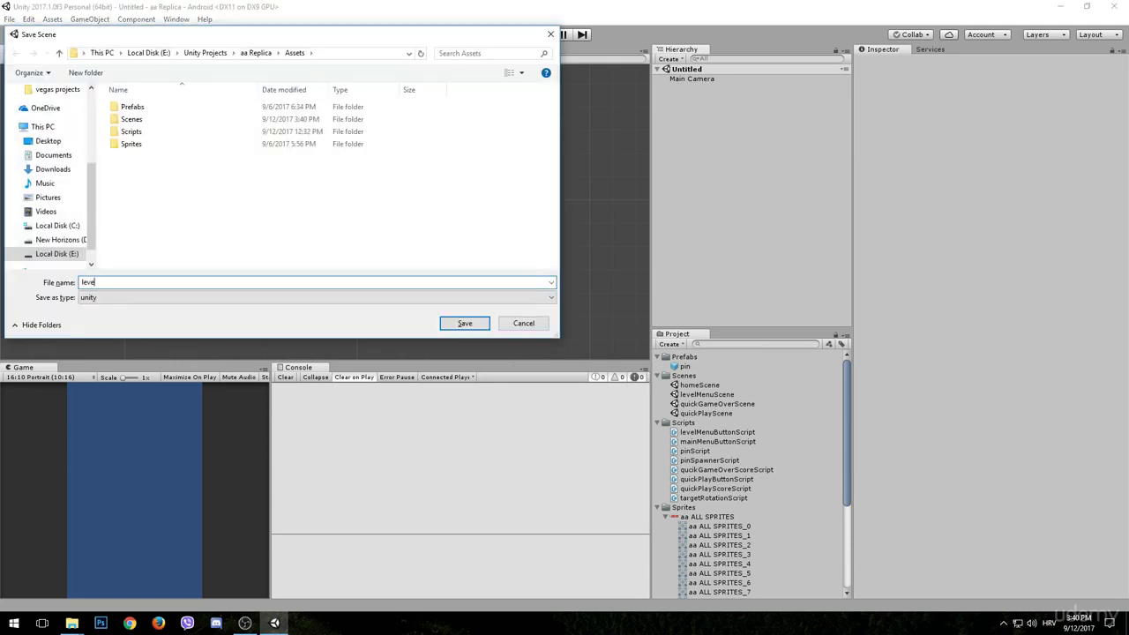
type("level1Scene")
key("Return")
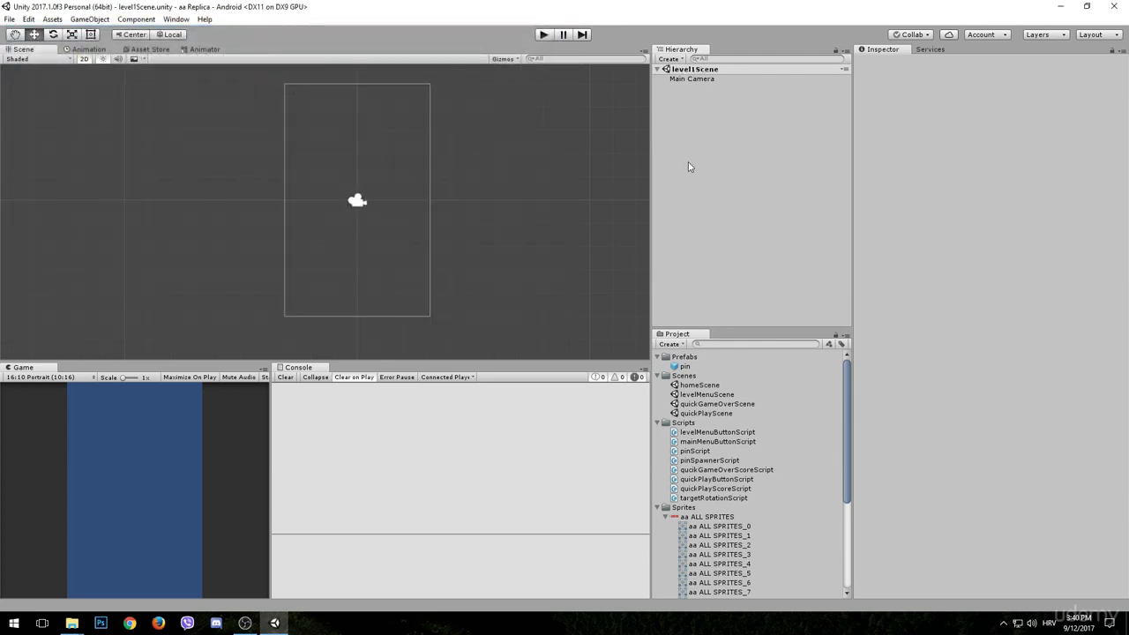
- Create another new scene and save it in Assets as level2Scene
left_click(9, 19)
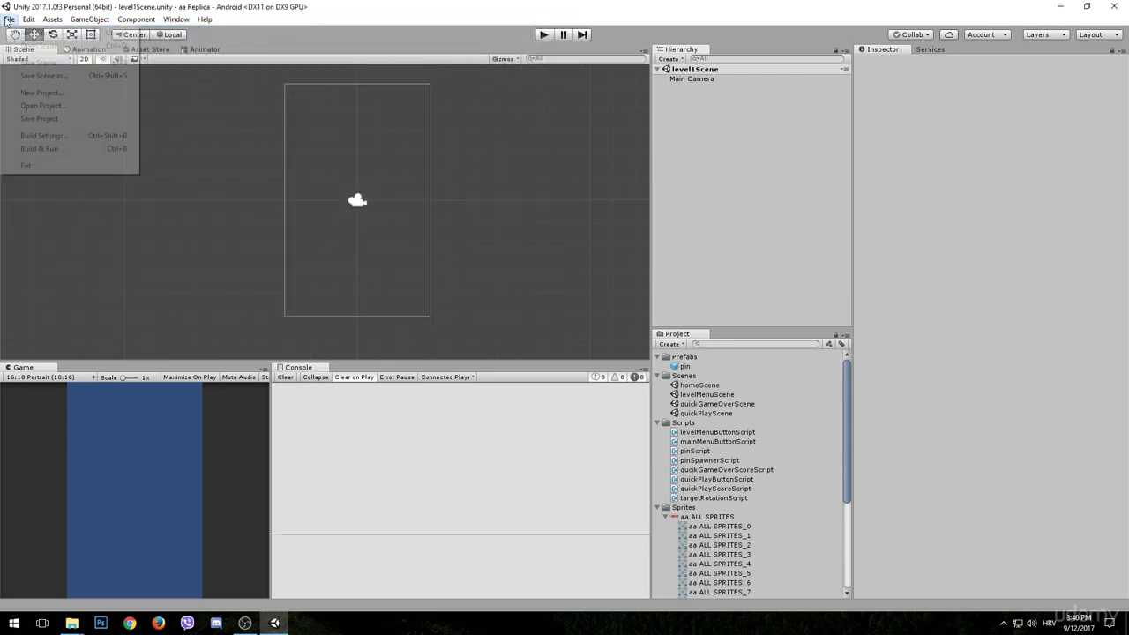
left_click(35, 33)
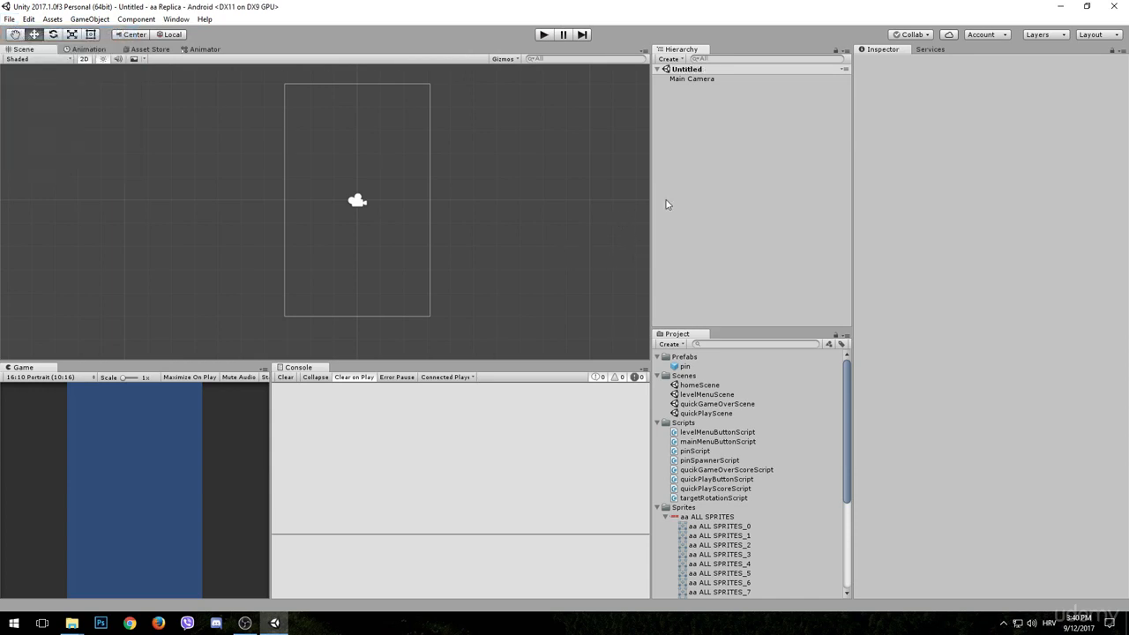
key("ctrl+s")
type("lev")
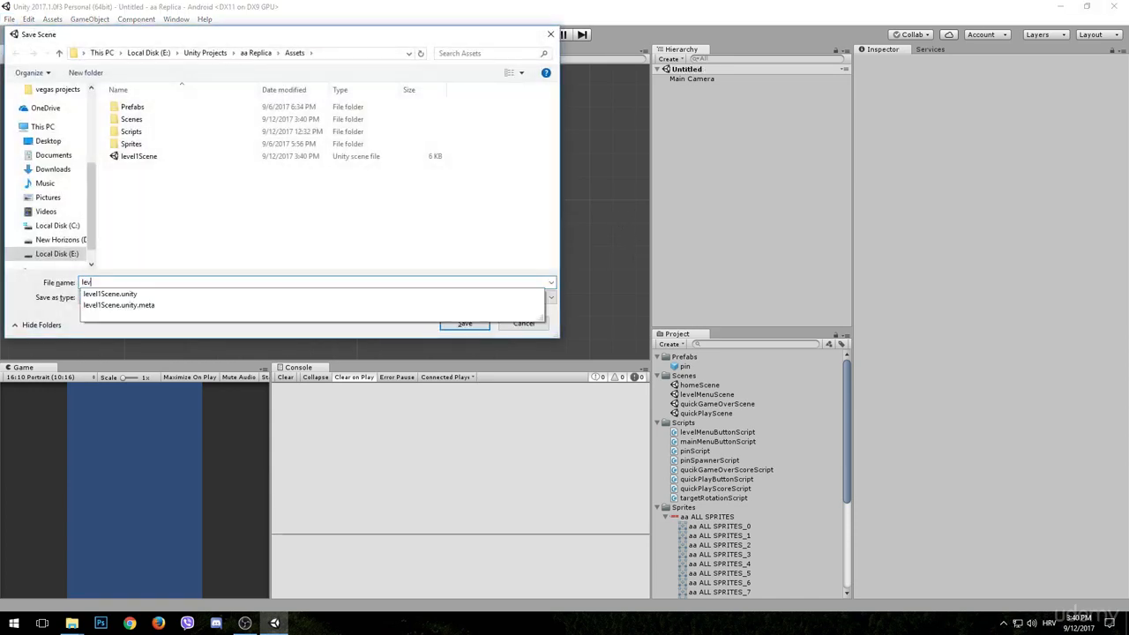
type("el2Scene")
key("Return")
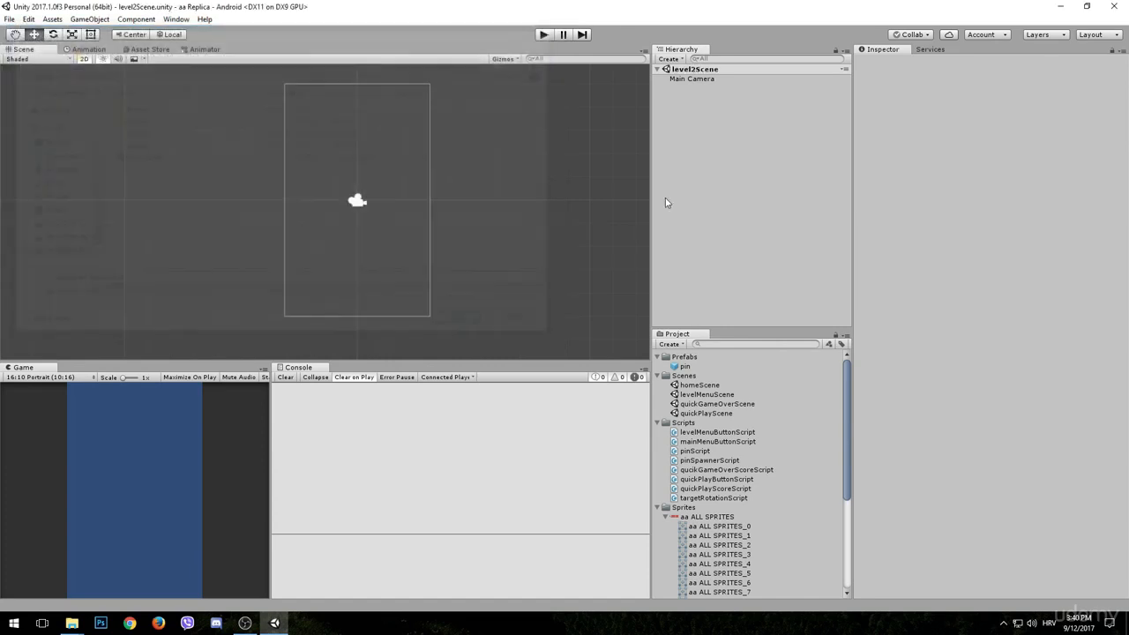
- Create a third level scene and save it in Assets as level3Scene
left_click(9, 19)
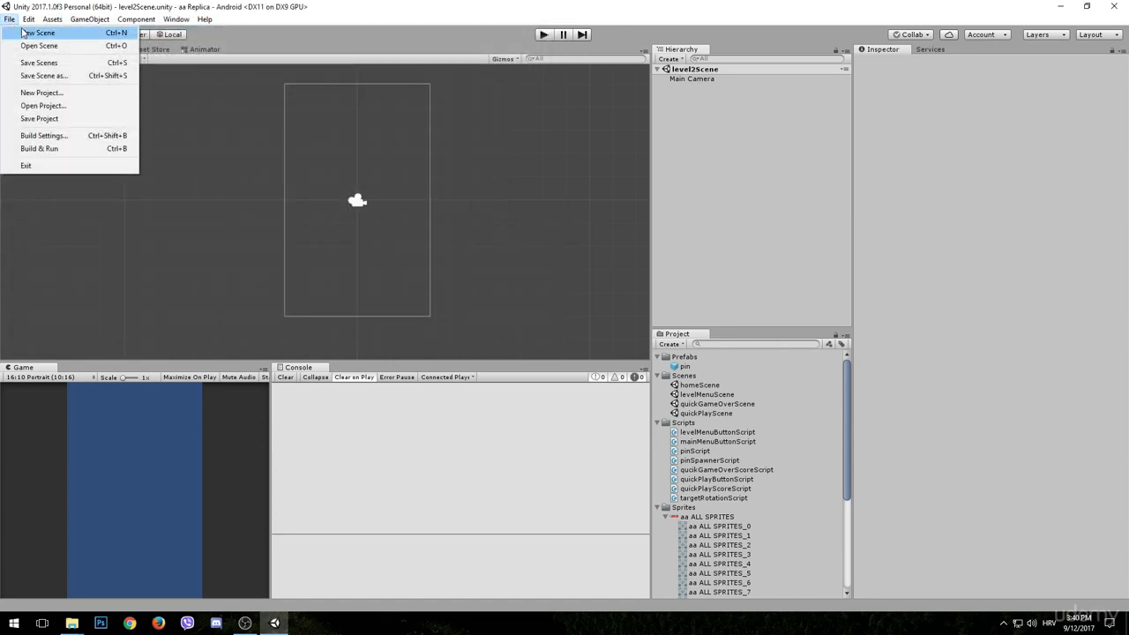
left_click(35, 34)
key("ctrl+s")
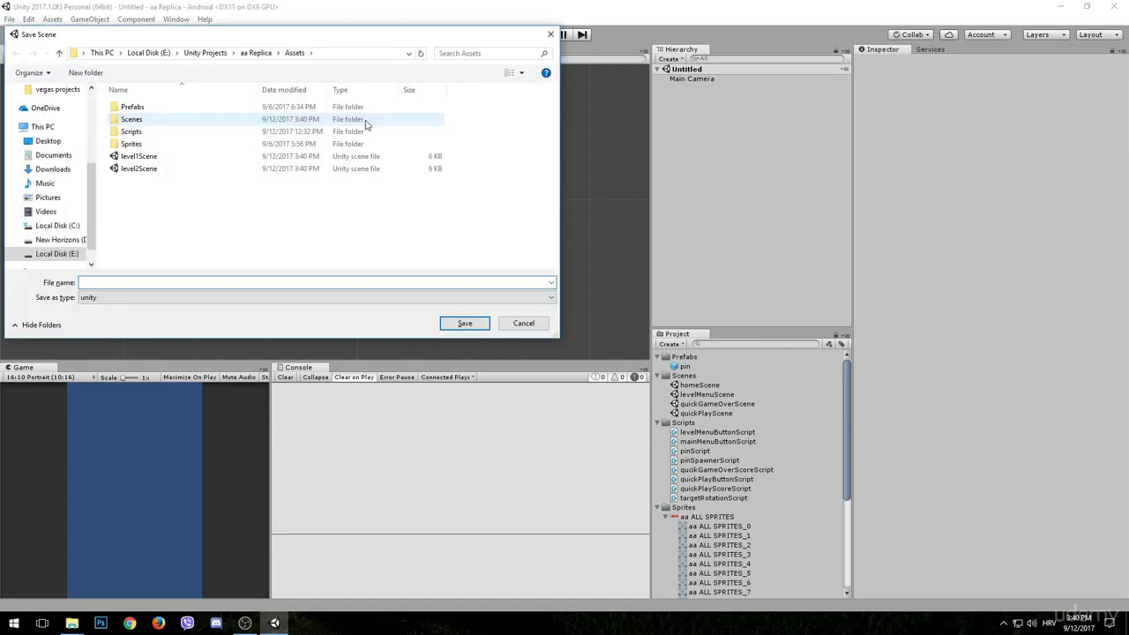
type("level3Scene")
key("Return")
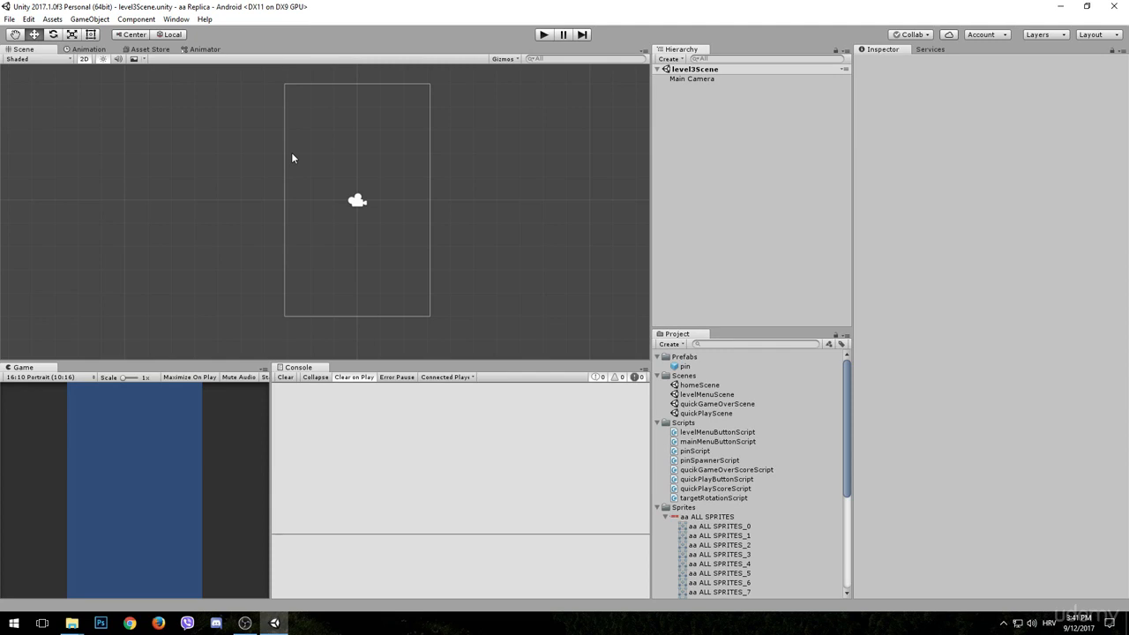
- Create a new scene for completed levels and save it in Assets as levelSuccessScene
left_click(9, 18)
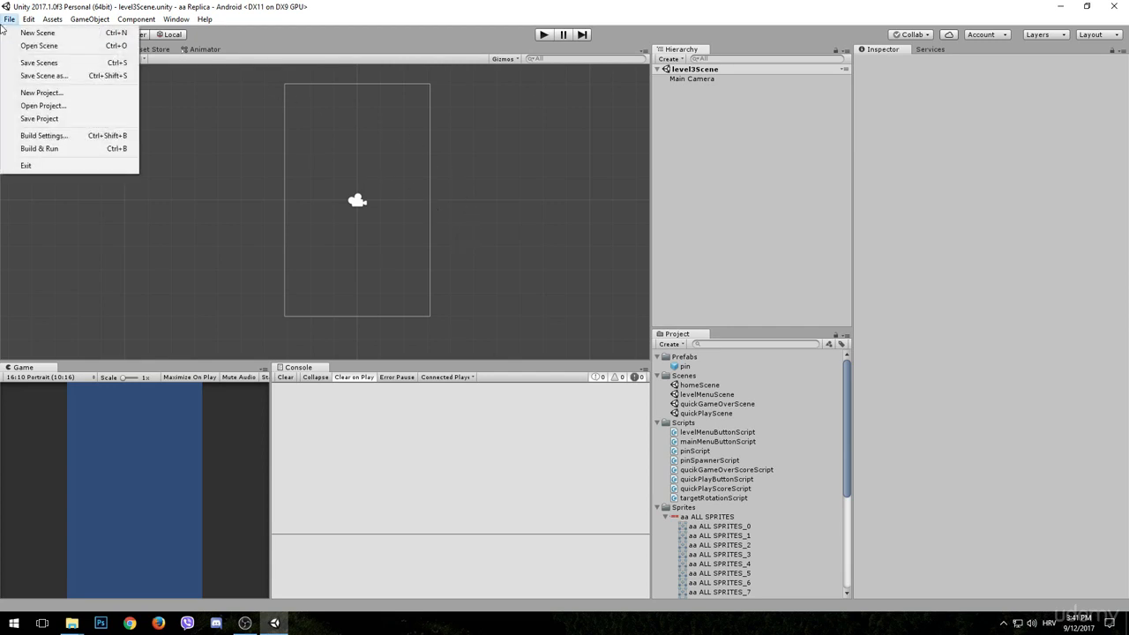
left_click(35, 33)
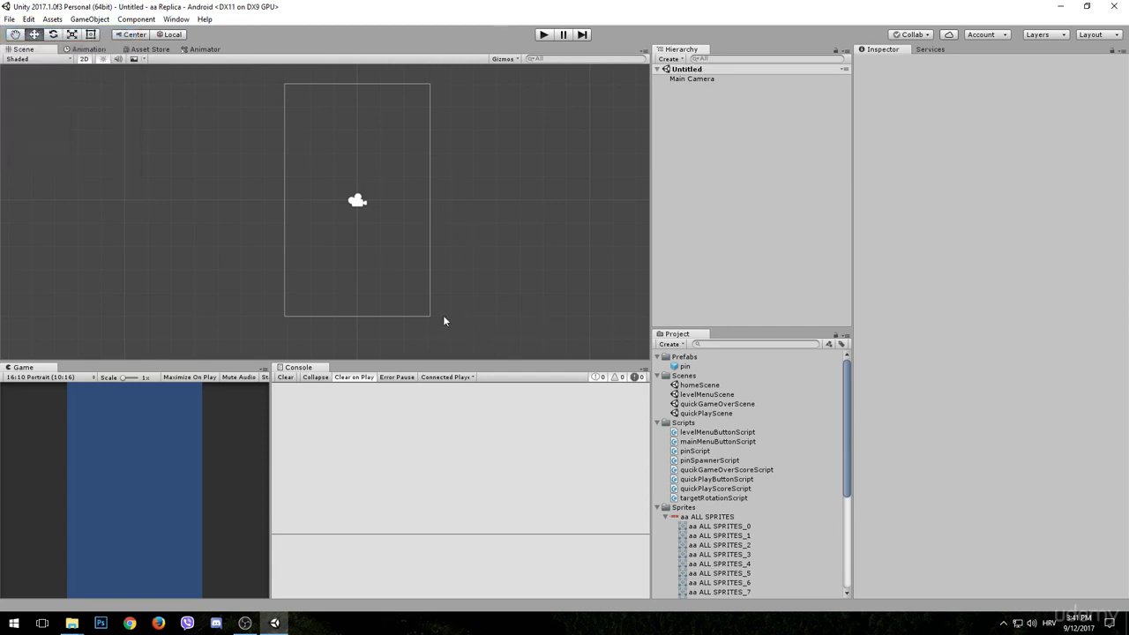
key("ctrl+s")
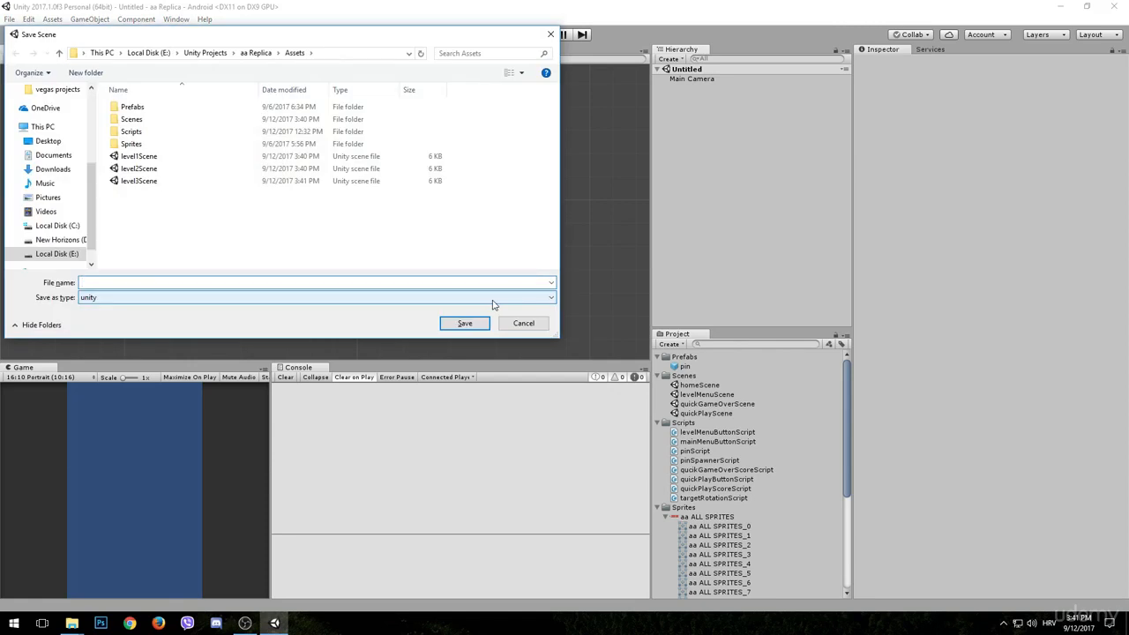
type("levelScuc")
type("ucces")
type("sScene")
key("Return")
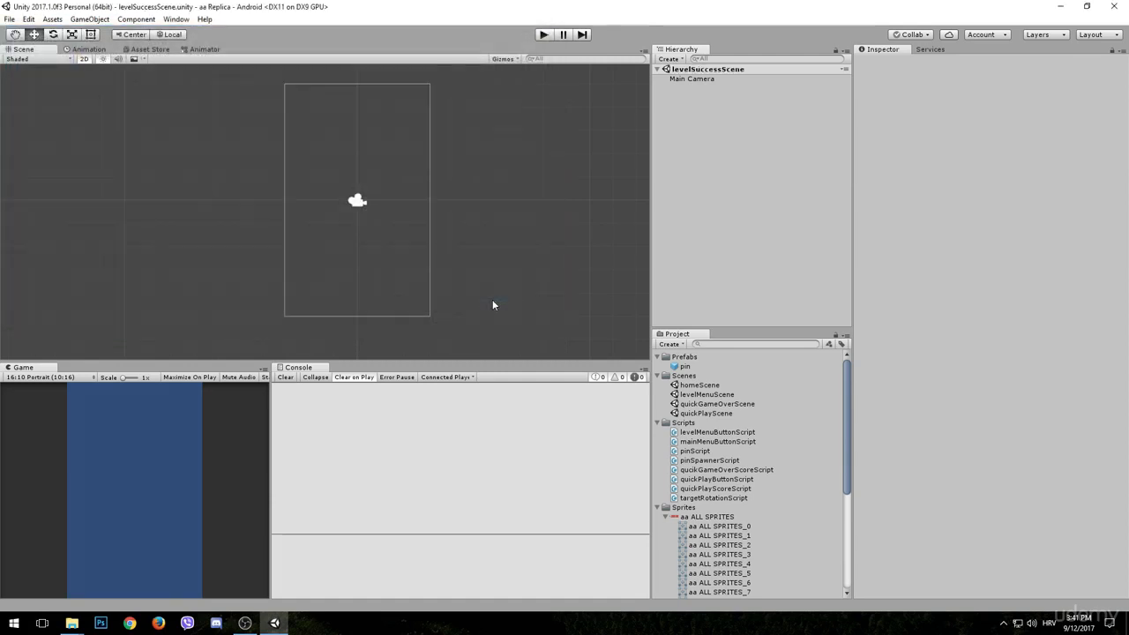
- Create a new scene for failed levels and save it in Assets as levelFailScene
left_click(9, 19)
left_click(31, 28)
key("ctrl+s")
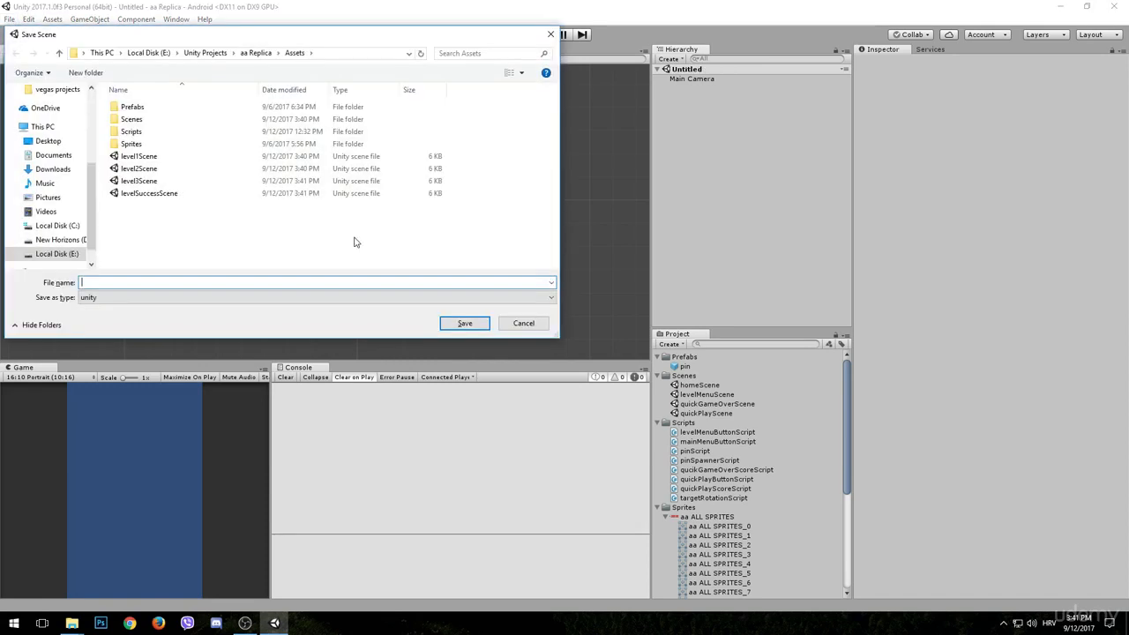
type("levelFailScene")
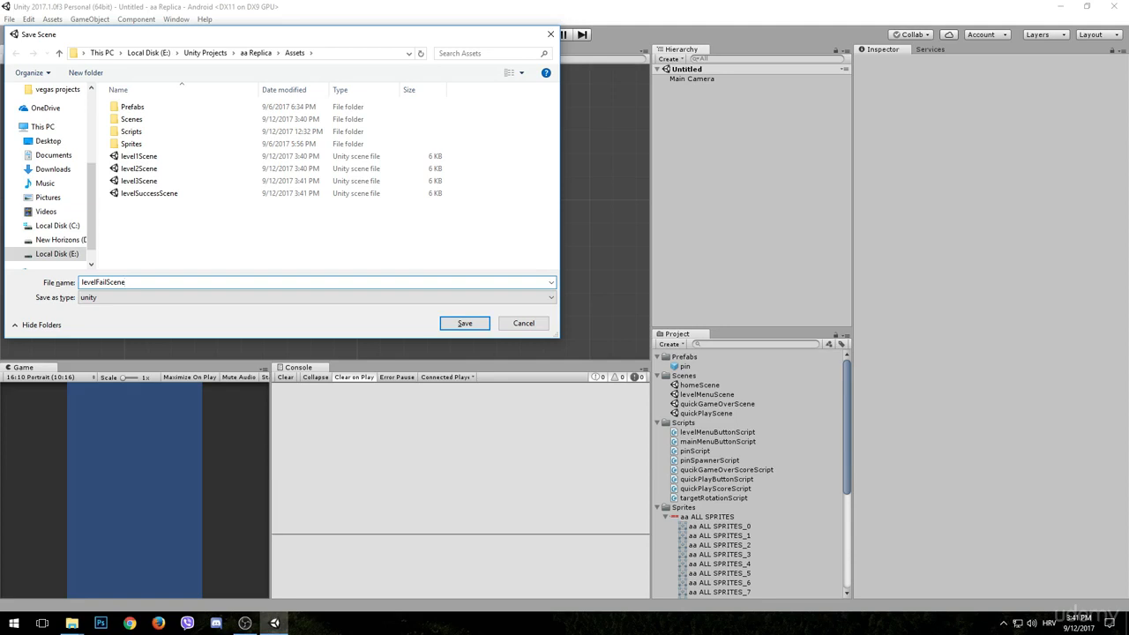
key("Return")
- Open level1Scene, level2Scene and level3Scene in turn and add each one to the scenes in the build settings
scroll(673, 403, "down", 5)
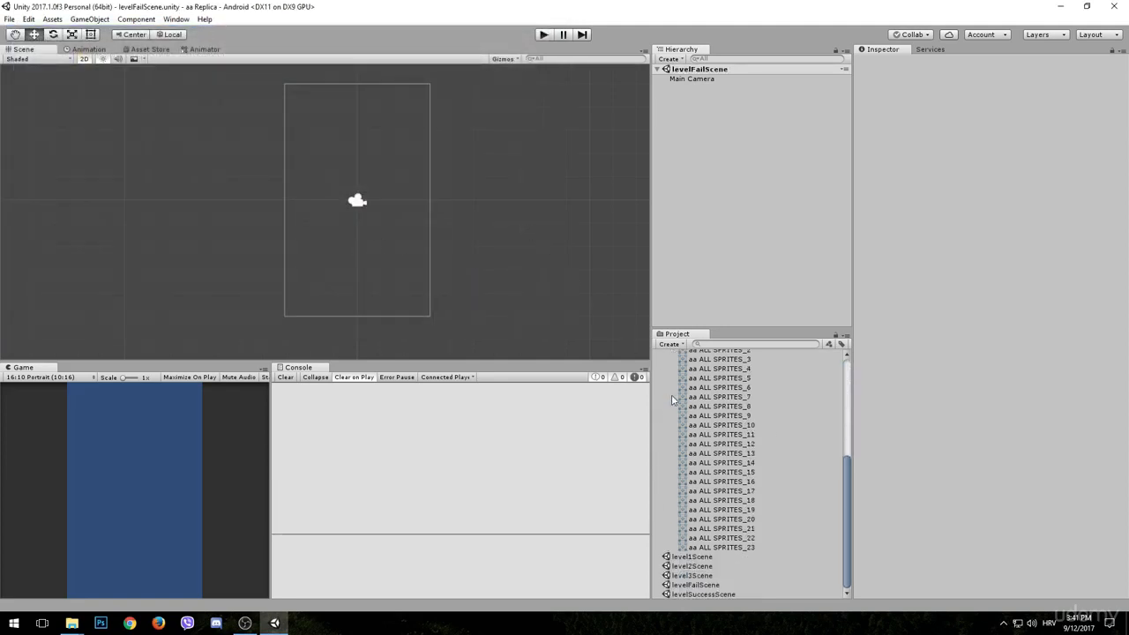
double_click(695, 557)
left_click(9, 19)
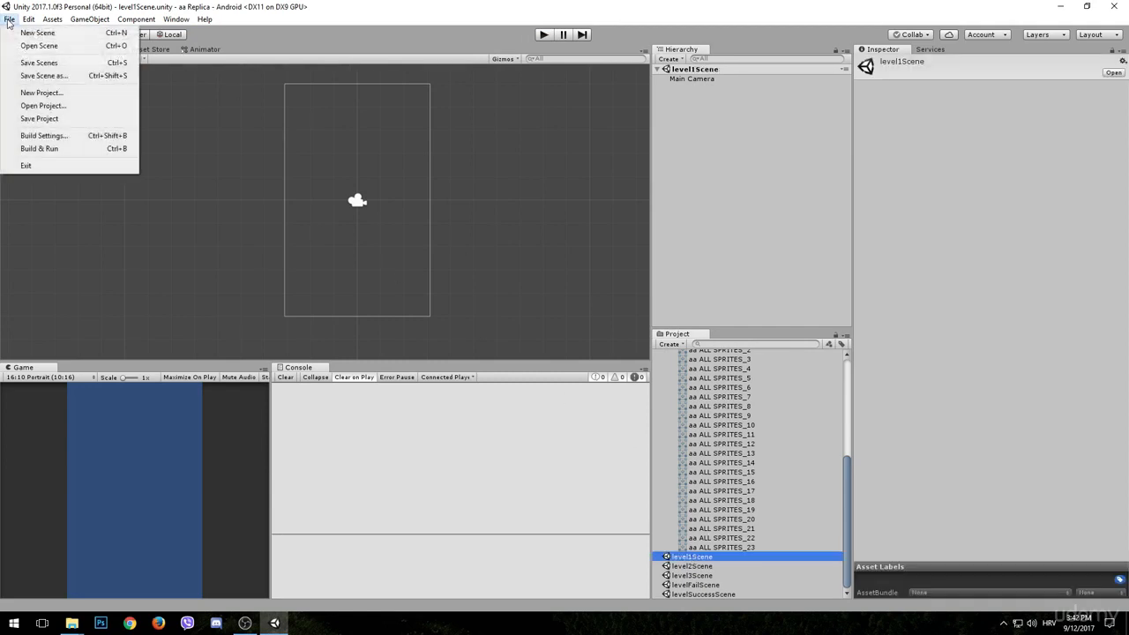
left_click(53, 136)
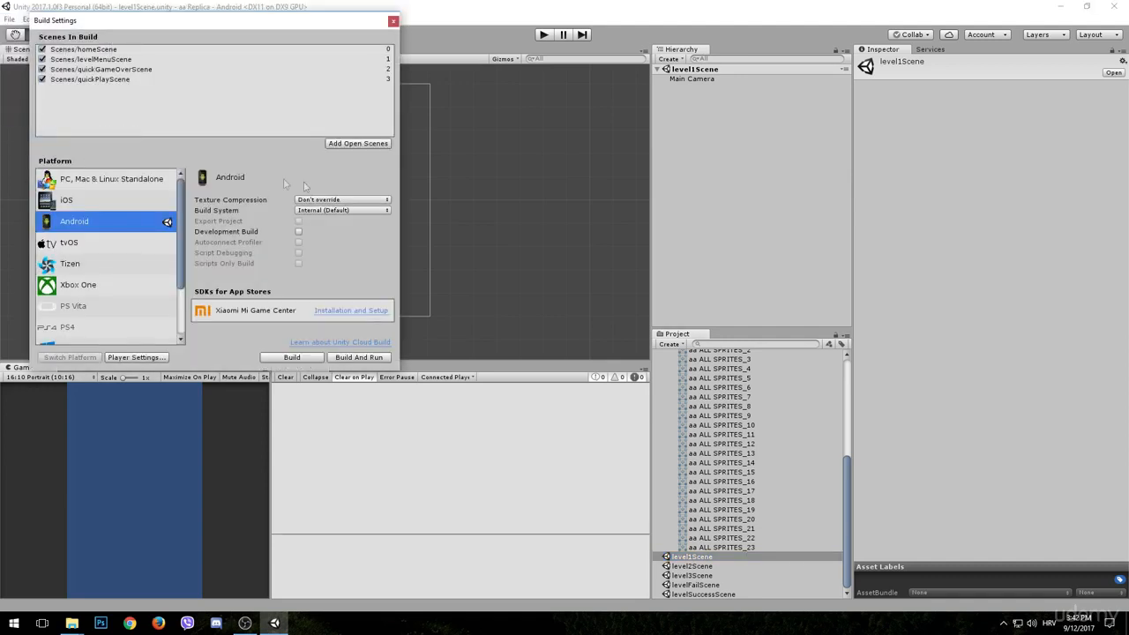
left_click(357, 144)
double_click(694, 567)
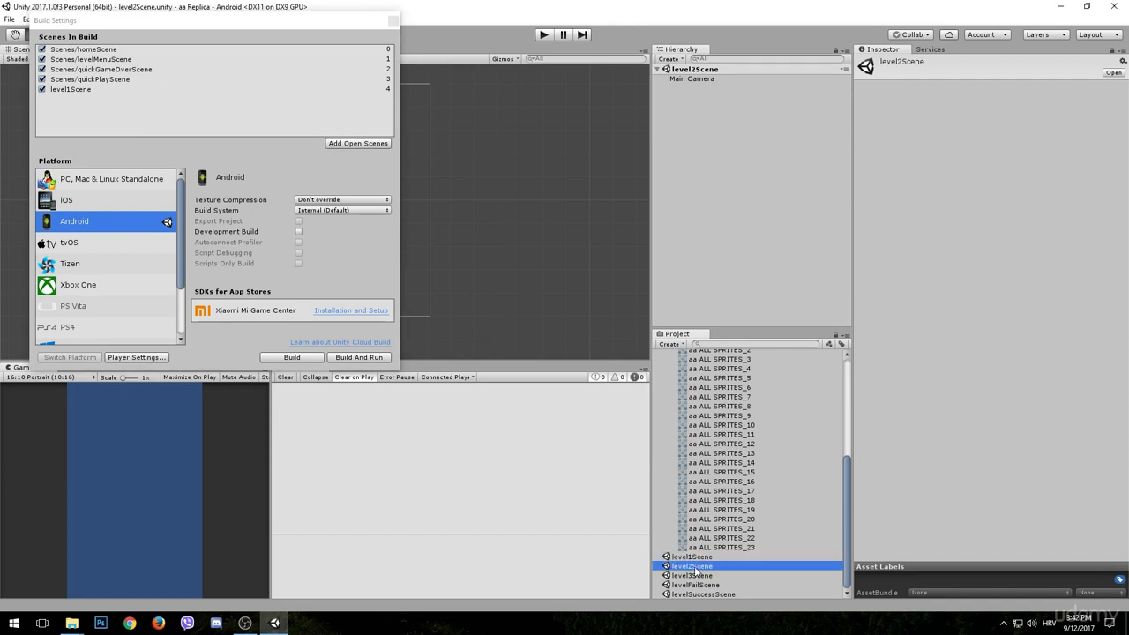
left_click(351, 144)
double_click(713, 575)
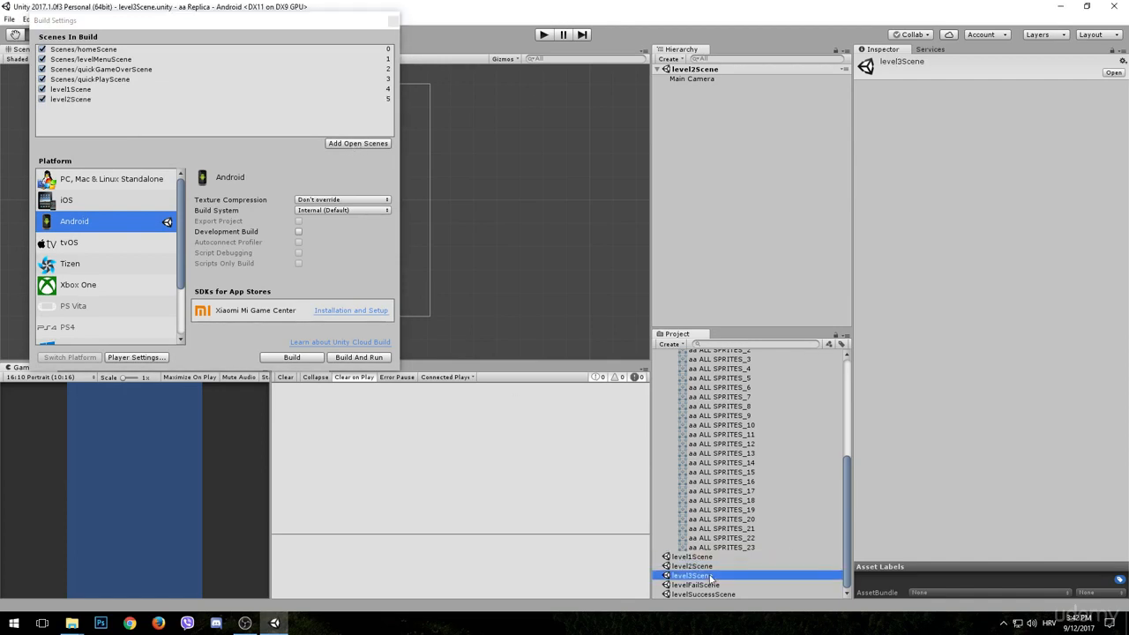
left_click(358, 144)
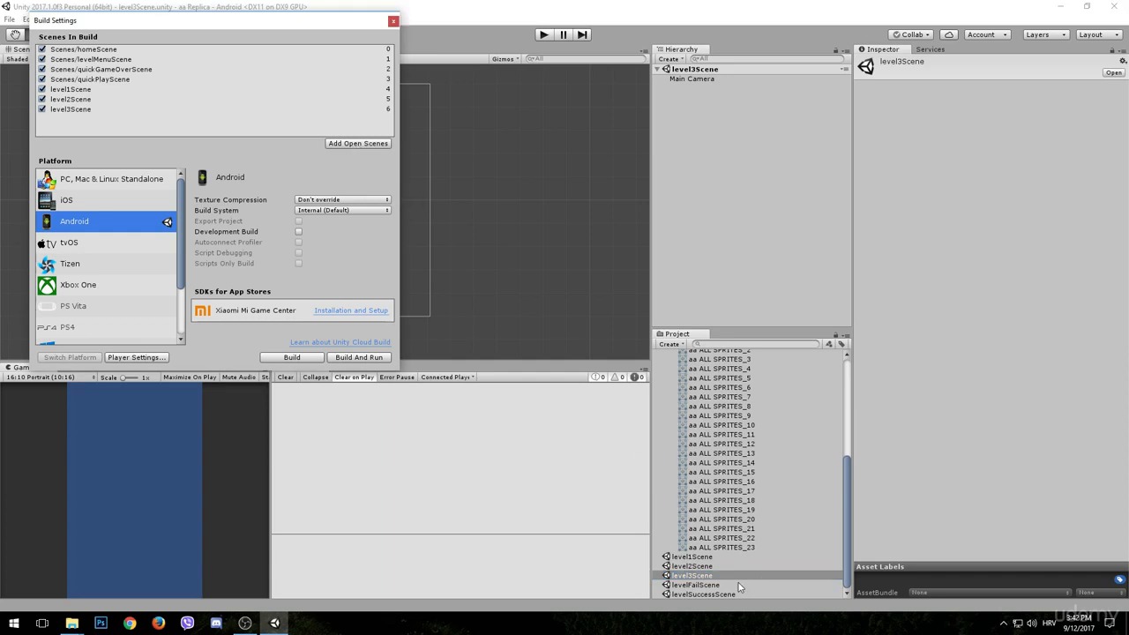
- Add levelFailScene and levelSuccessScene to the build's scene list, opening each one first, and close the build settings
double_click(744, 585)
left_click(358, 143)
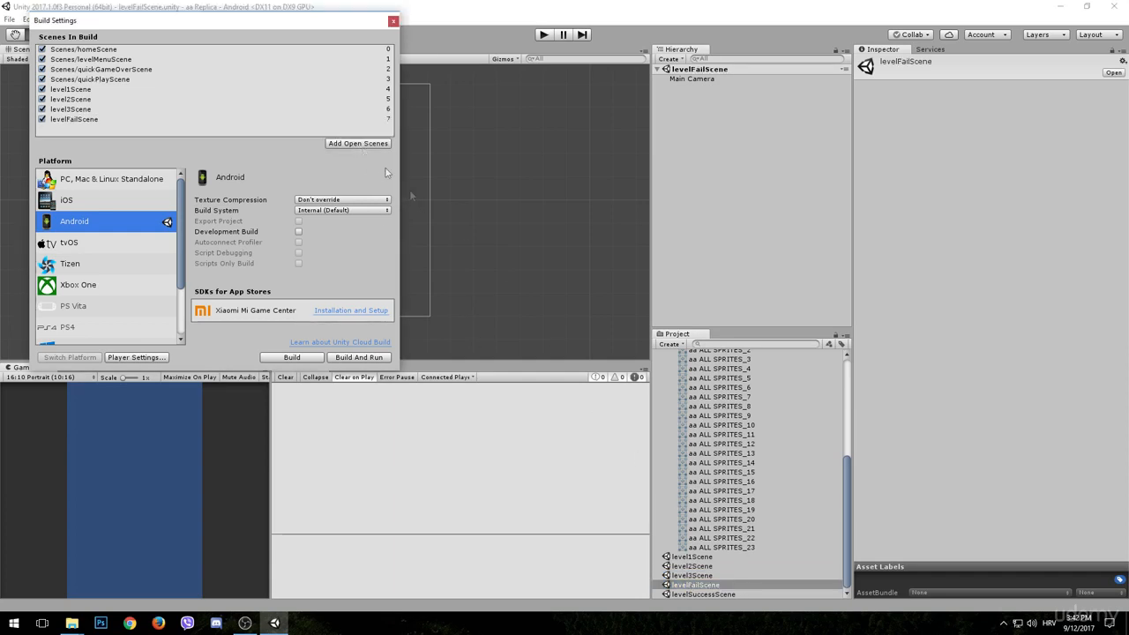
double_click(732, 595)
left_click(350, 144)
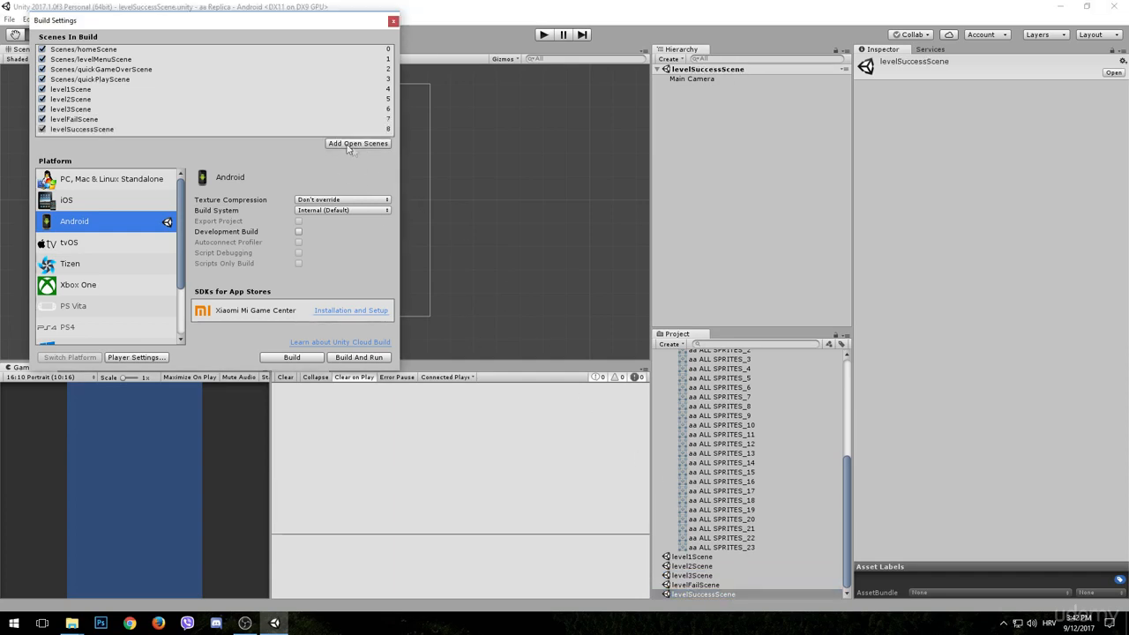
left_click(393, 21)
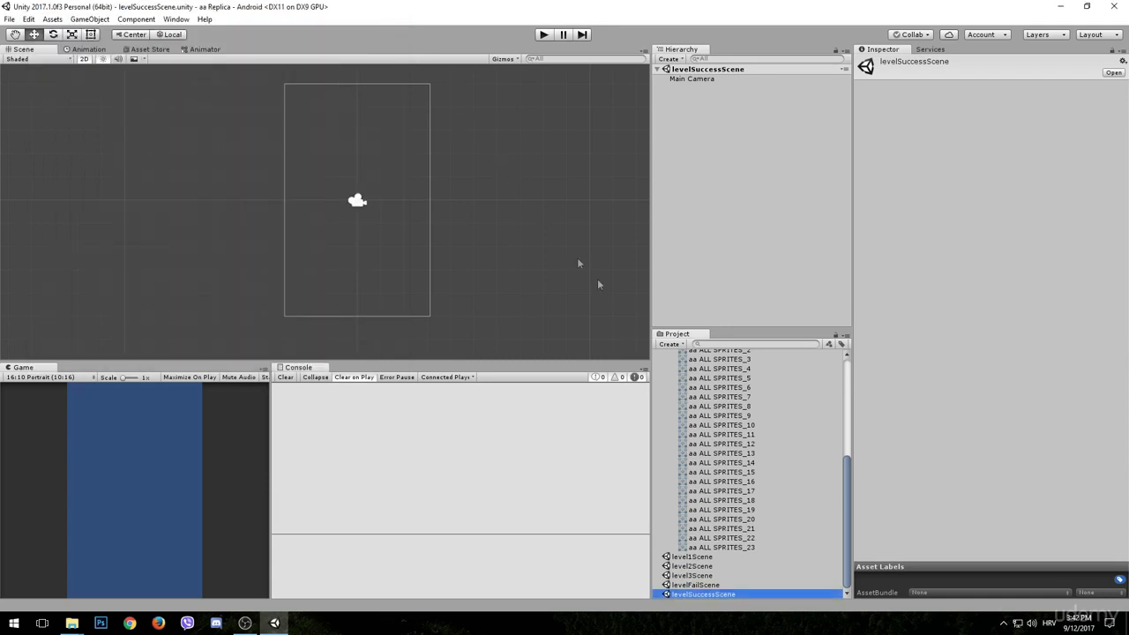
- Move the five new scenes, level1Scene through levelSuccessScene, into the Scenes folder
left_click(706, 556, "shift")
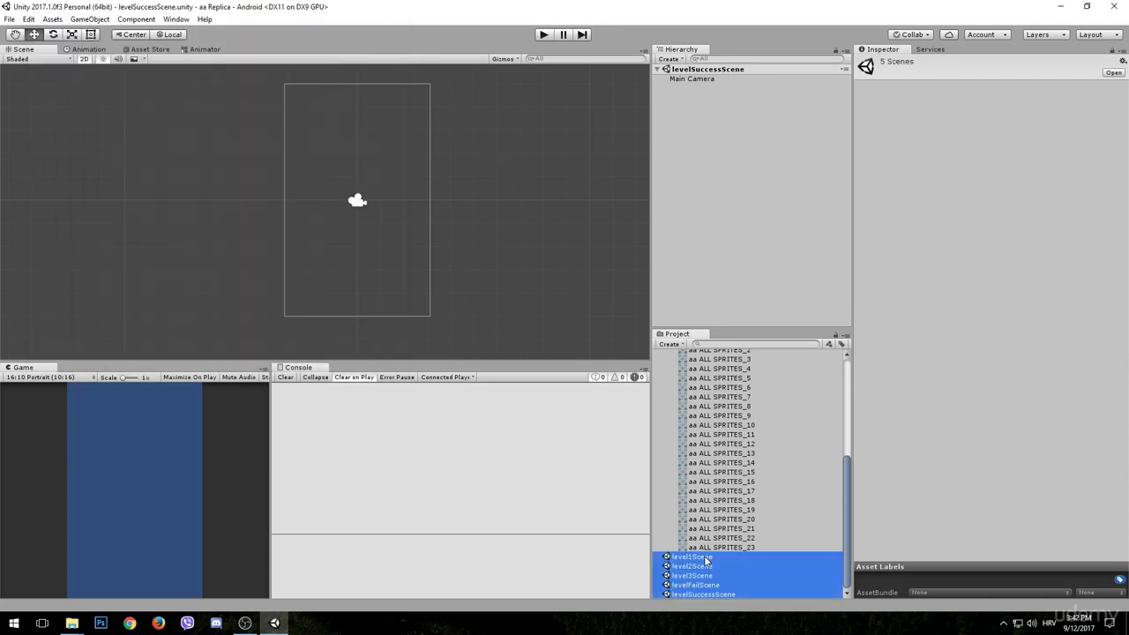
left_click_drag(705, 556, 693, 376)
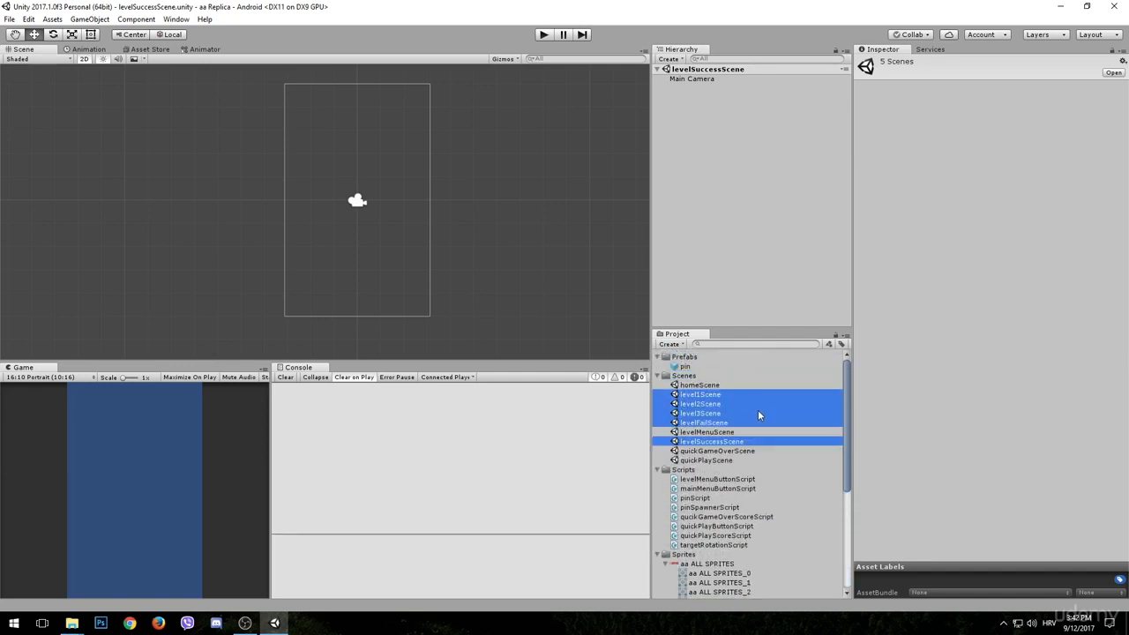
left_click(749, 393)
left_click(759, 432)
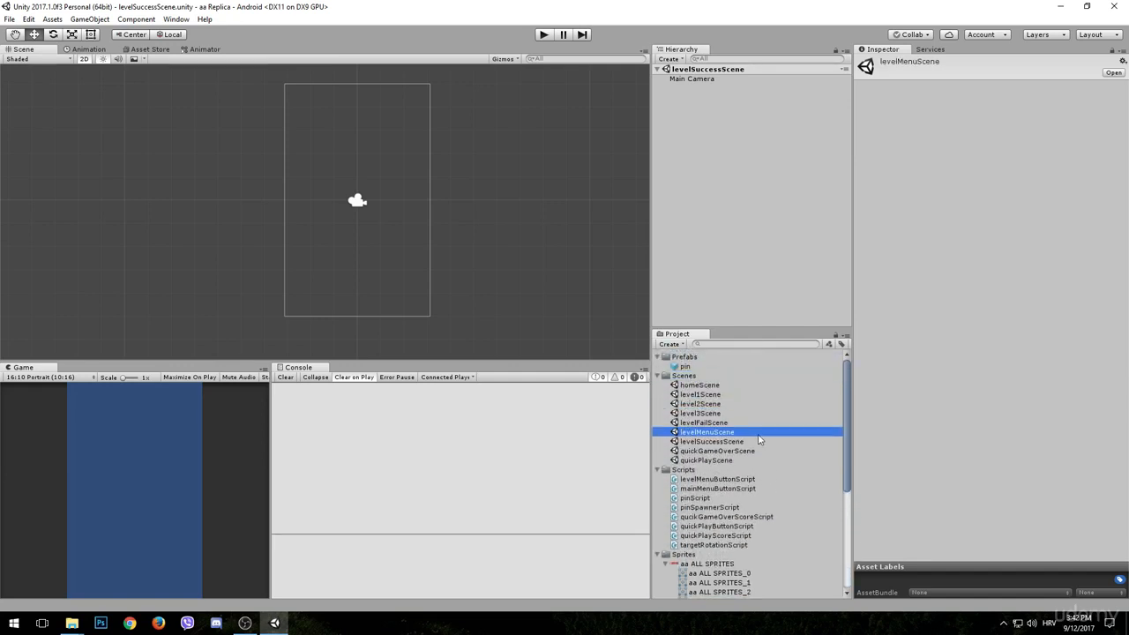
- Create a folder named level1 inside the Scripts folder
right_click(683, 471)
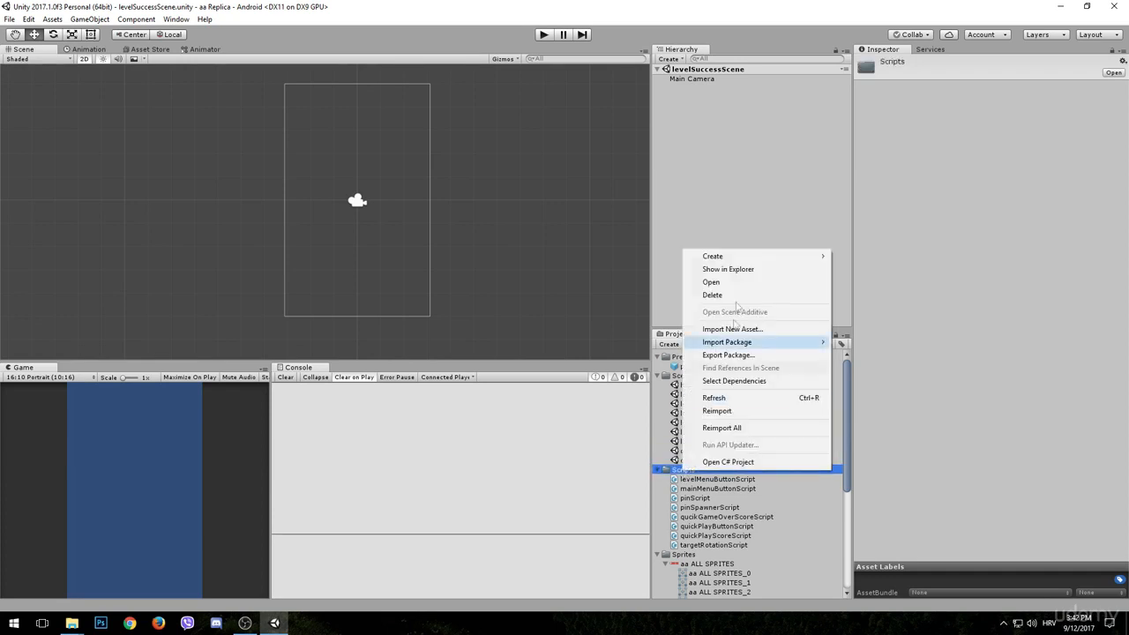
mouse_move(726, 259)
left_click(853, 254)
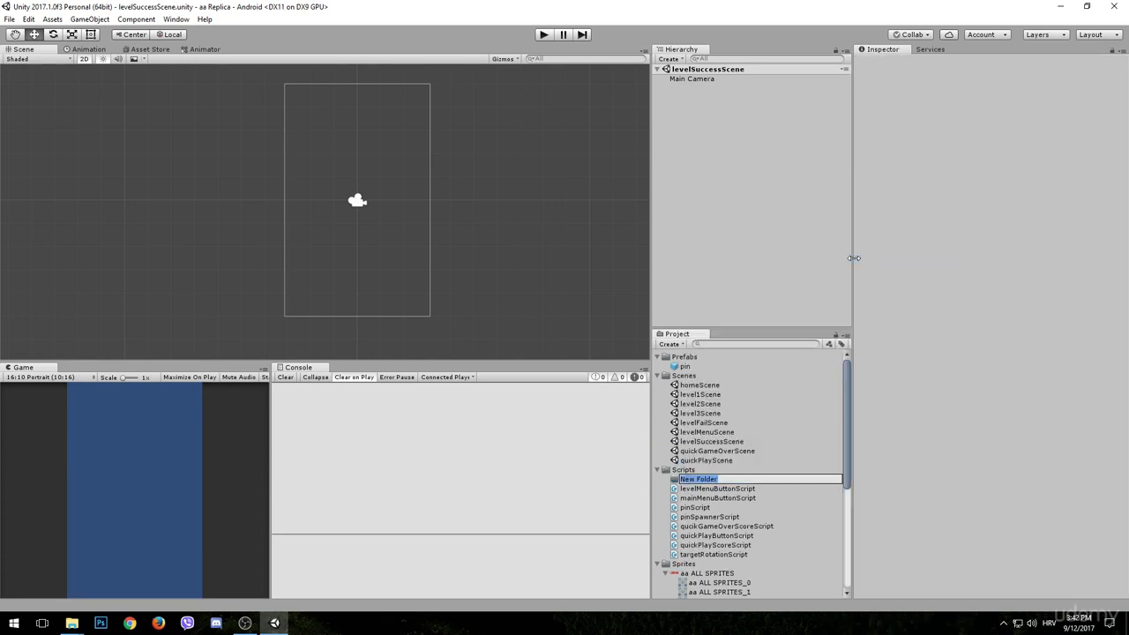
type("level1")
key("Return")
- Create a second folder inside Scripts and name it level2
right_click(683, 470)
mouse_move(726, 250)
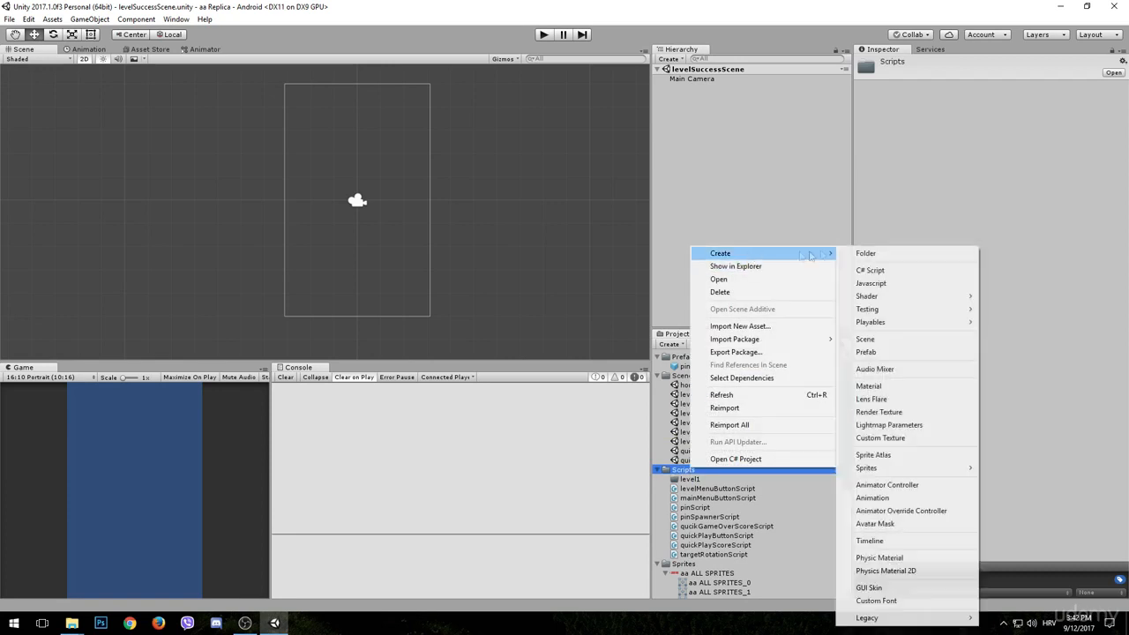
left_click(865, 254)
type("level2")
key("Return")
- Create a third folder inside Scripts and name it level3
right_click(683, 470)
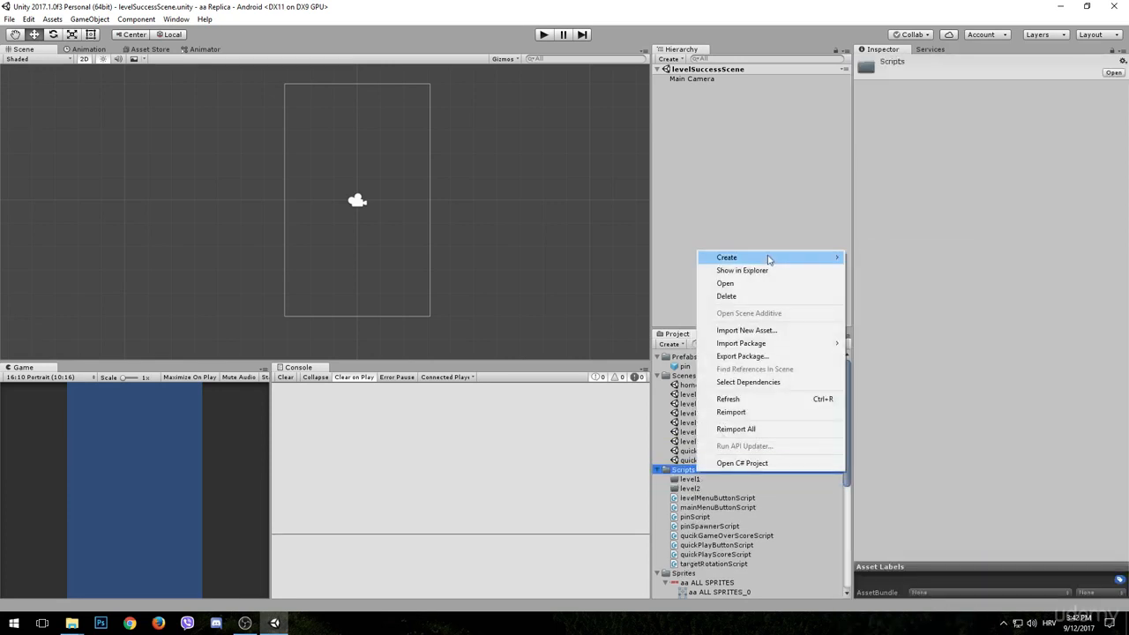
left_click(890, 257)
type("level3")
key("Return")
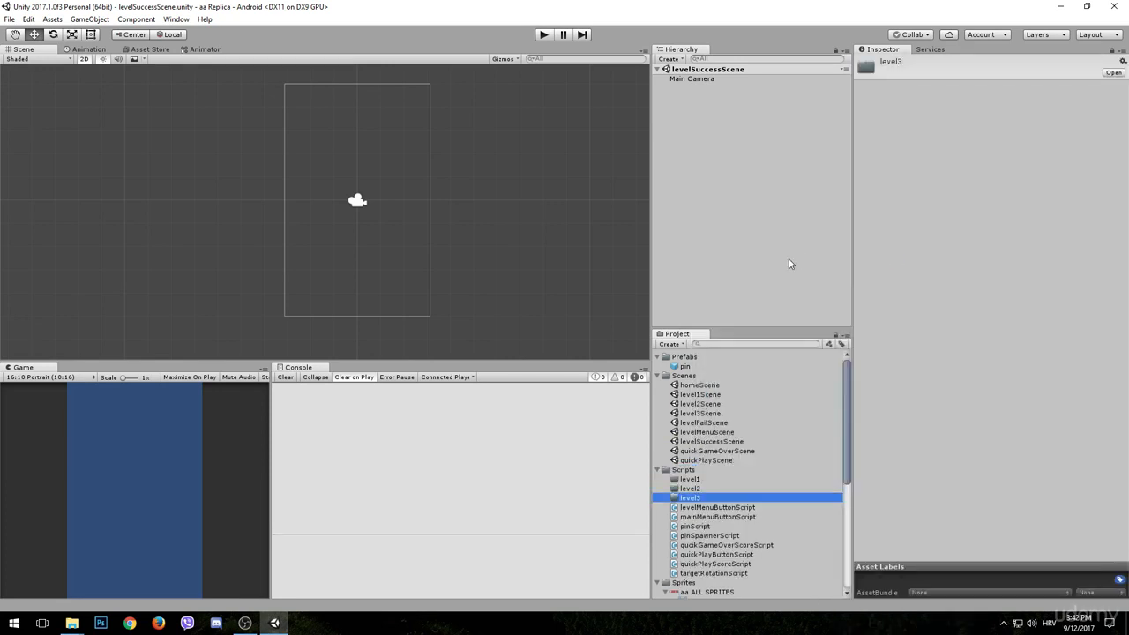
- Copy mainMenuButton from quickGameOverScene and paste it into levelMenuScene
double_click(727, 433)
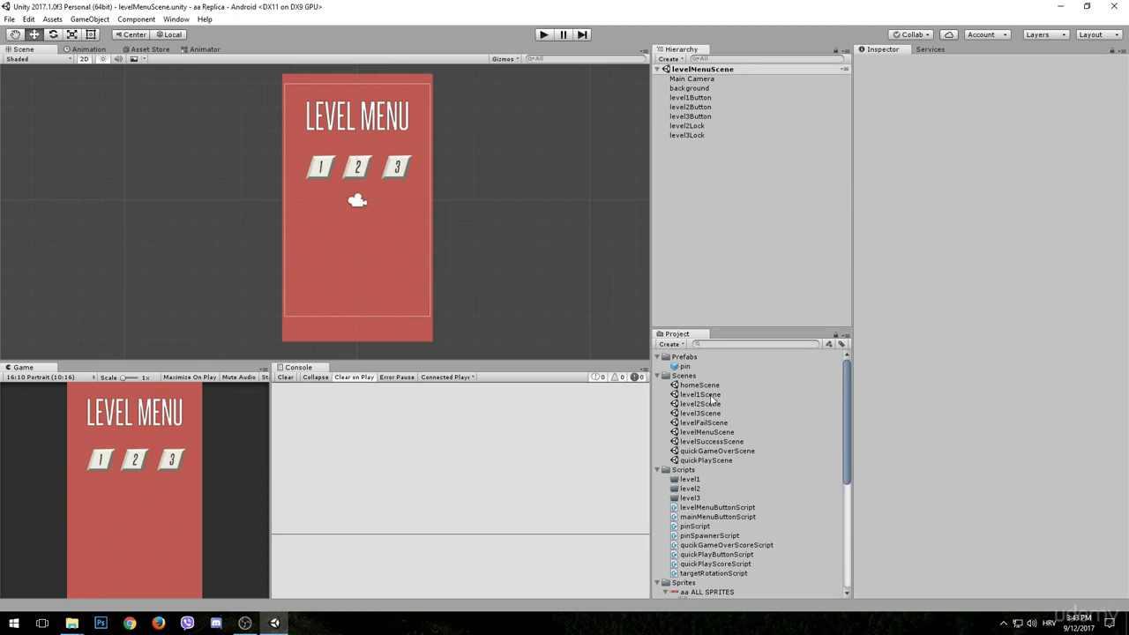
double_click(715, 451)
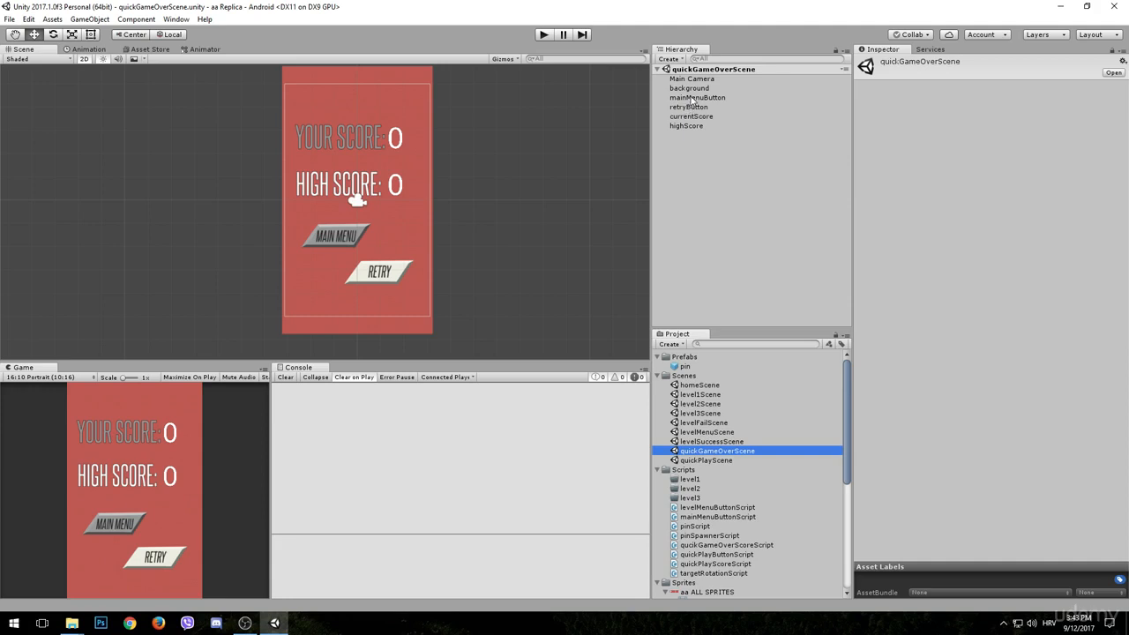
left_click(694, 98)
right_click(694, 98)
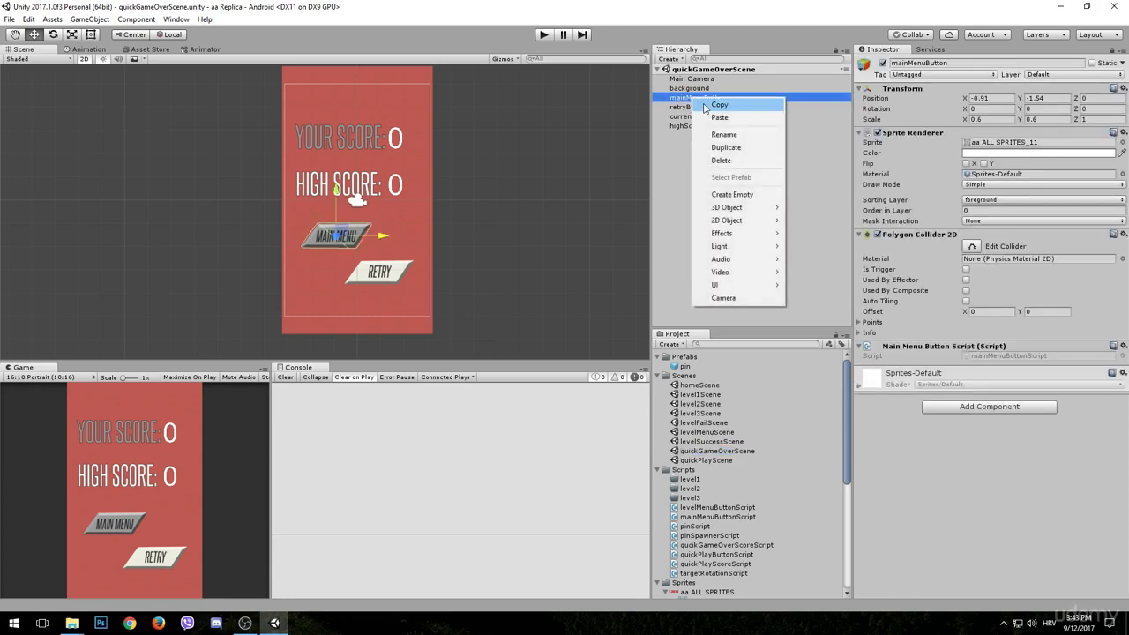
left_click(705, 102)
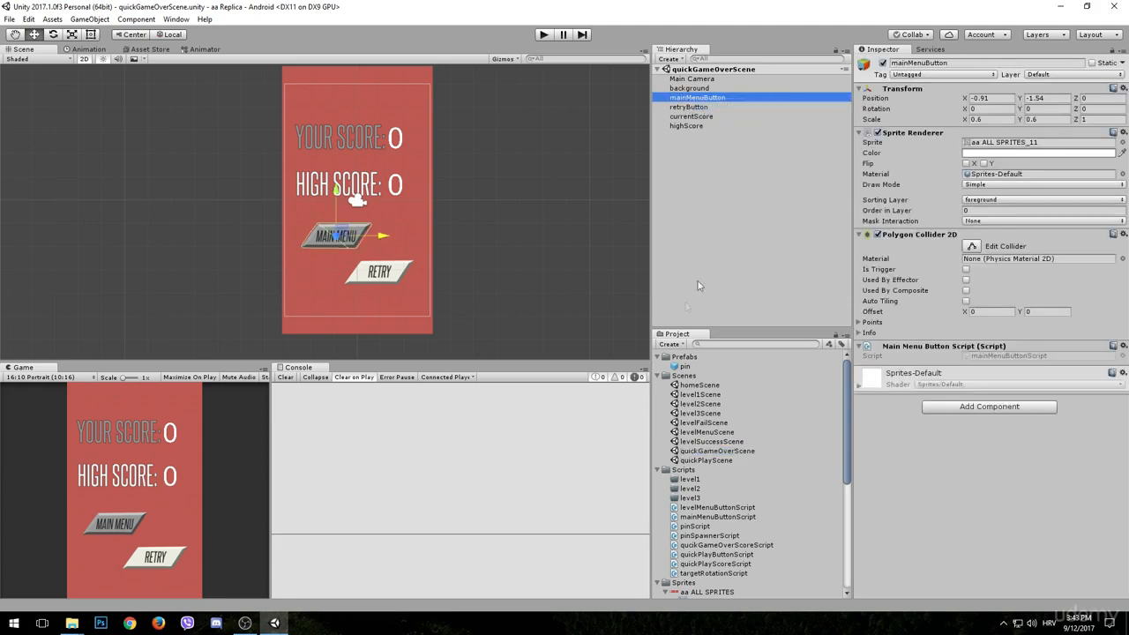
double_click(721, 434)
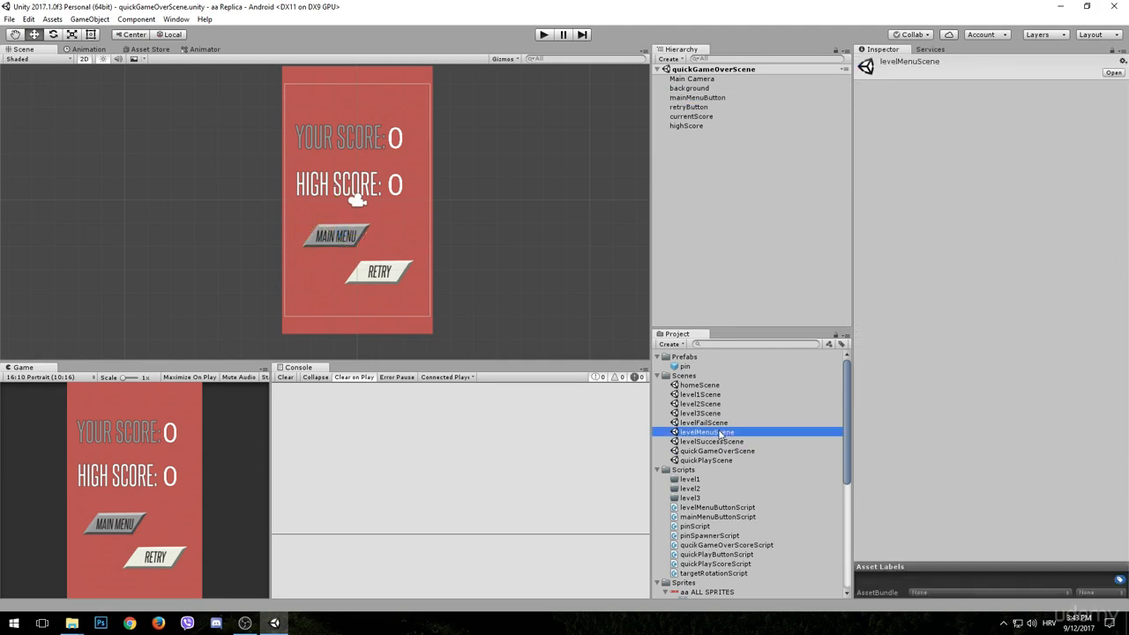
right_click(697, 196)
left_click(726, 215)
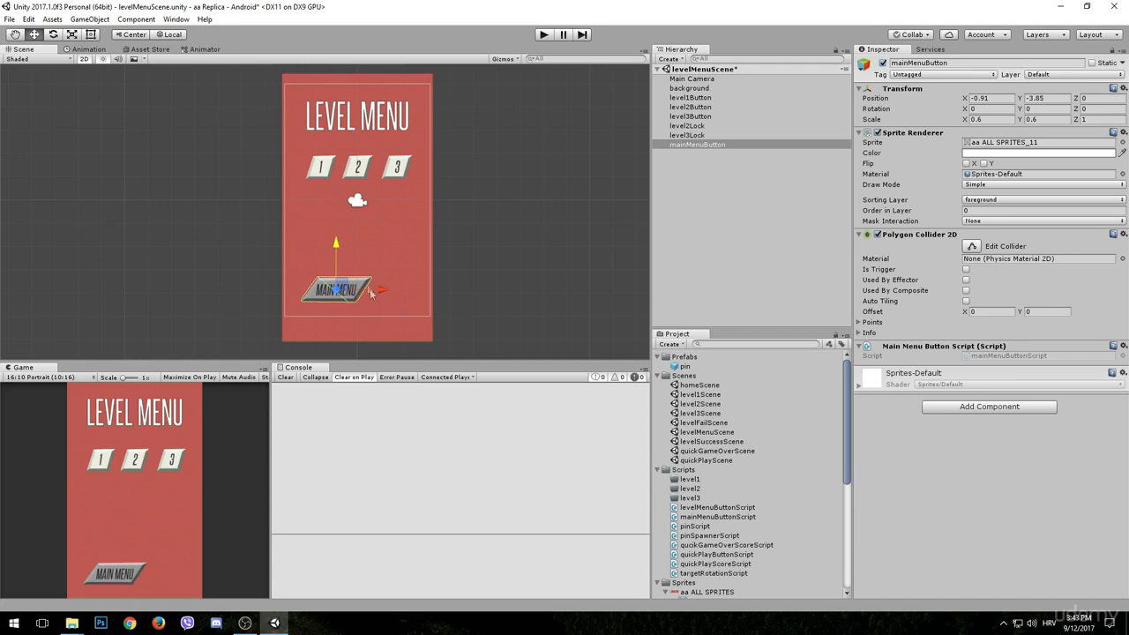
- Centre mainMenuButton horizontally below the level buttons with its X position at 0, and save levelMenuScene
left_click_drag(381, 290, 405, 294)
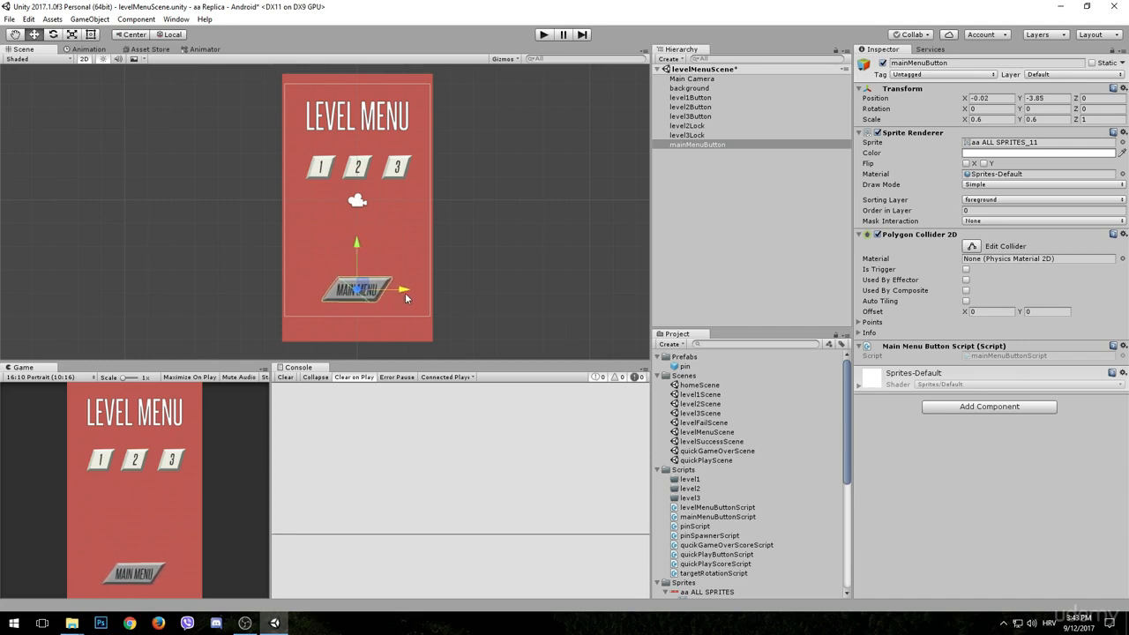
left_click(1001, 99)
type("0")
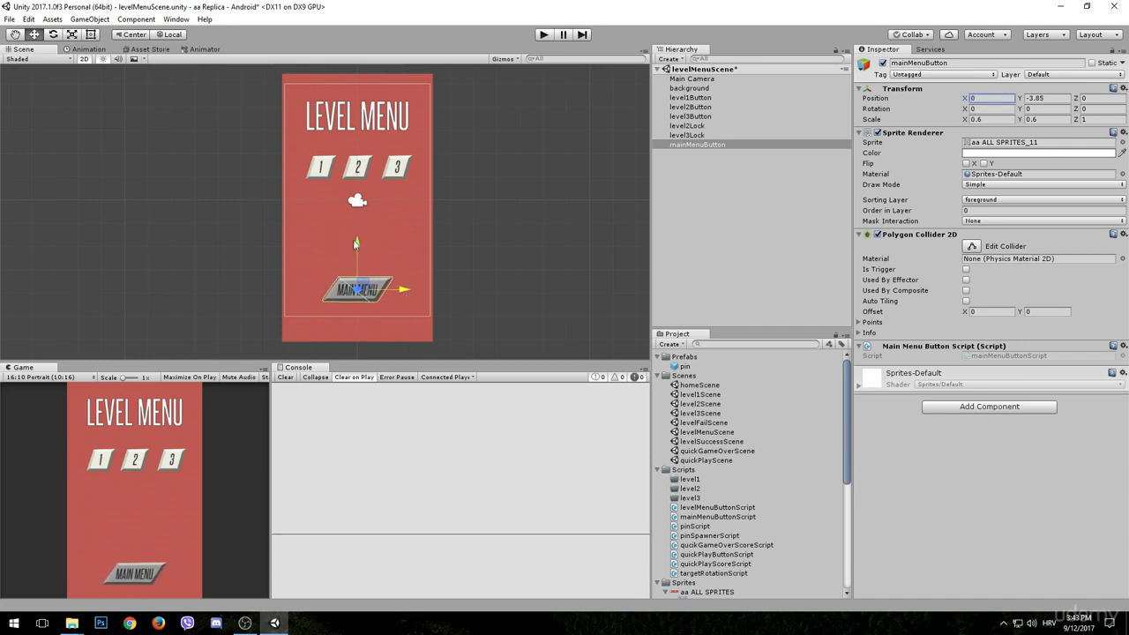
left_click(677, 177)
key("ctrl+s")
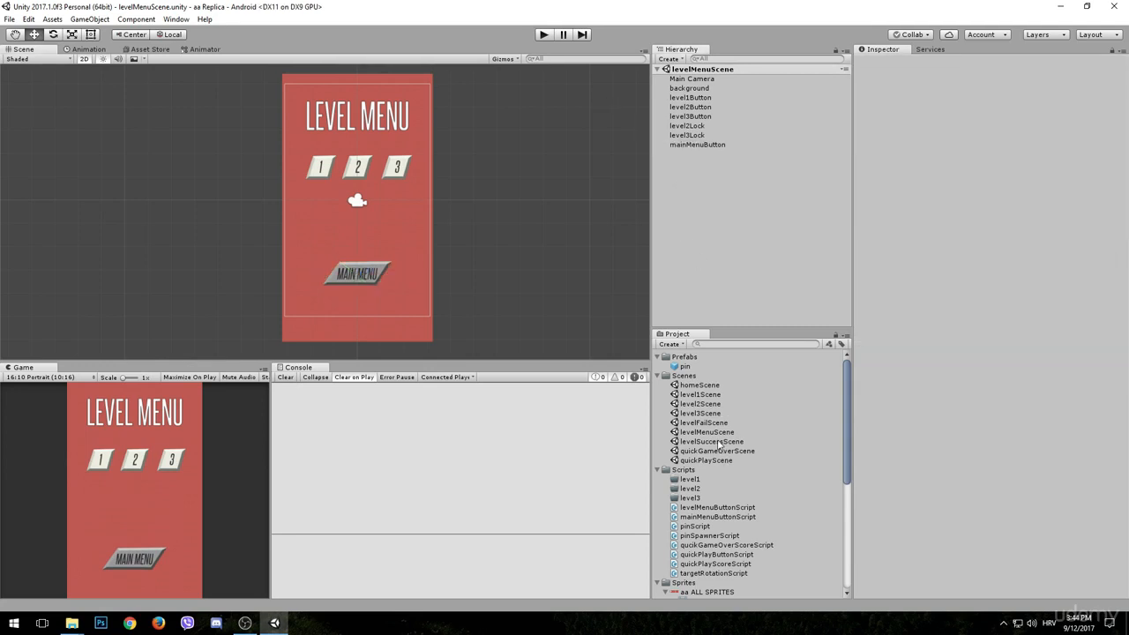
- Open levelSuccessScene and place the congratulations sprite, aa ALL SPRITES_3, in the scene
double_click(720, 442)
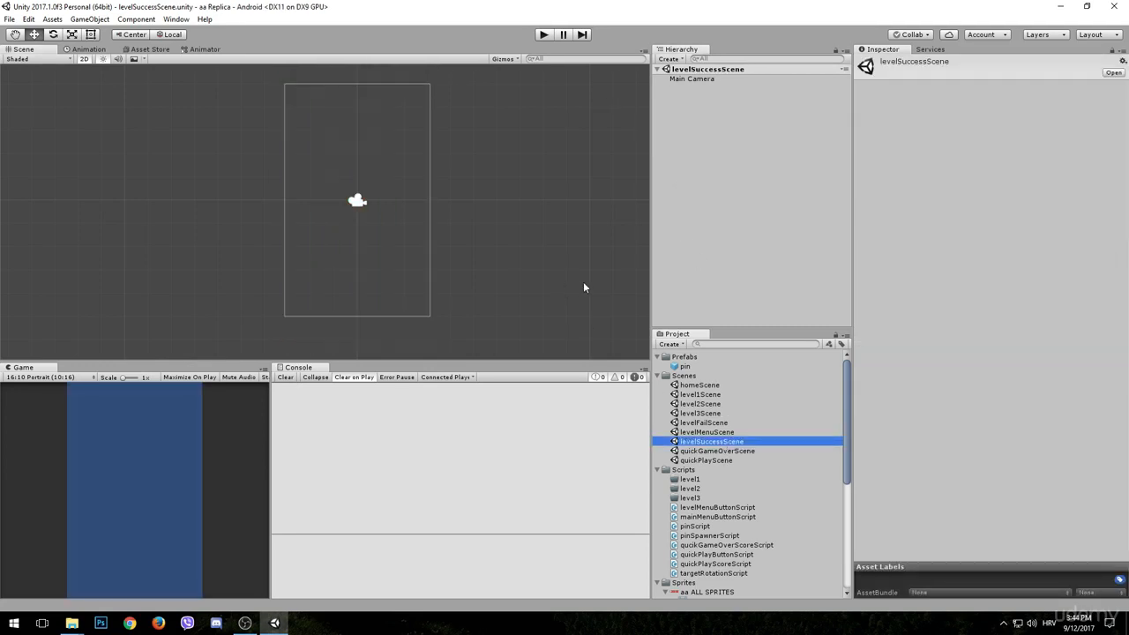
scroll(750, 476, "down", 5)
left_click(708, 453)
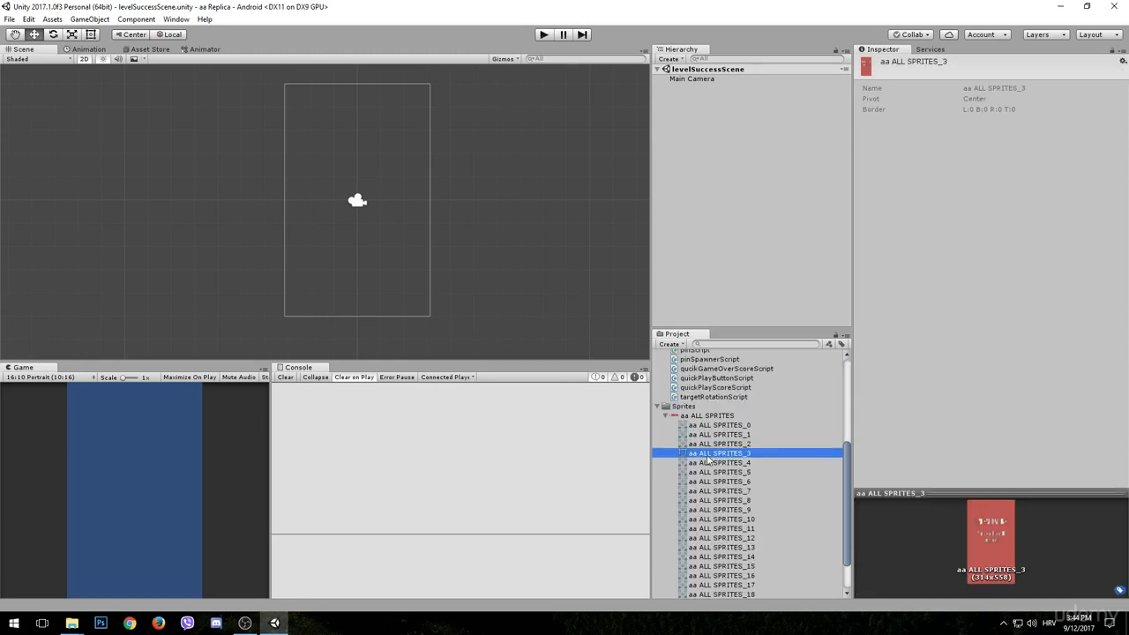
left_click_drag(721, 456, 365, 260)
- Scale the congratulations sprite to 0.6 in X and Y and set its X and Y position to 0
left_click(992, 119)
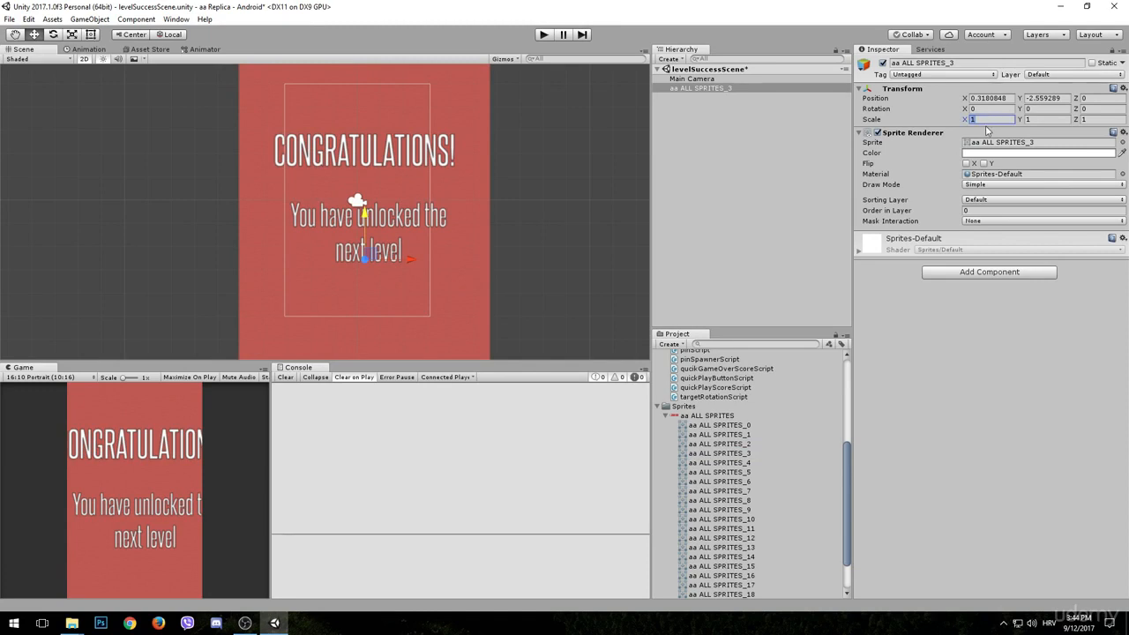
type("0.6")
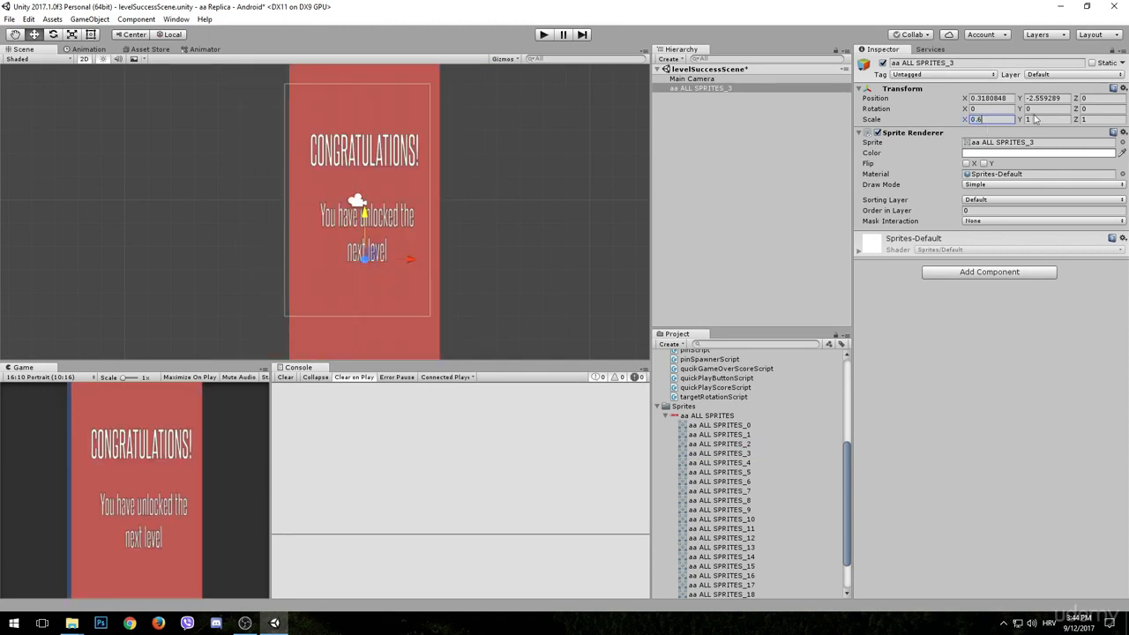
left_click(1036, 118)
type("0.6")
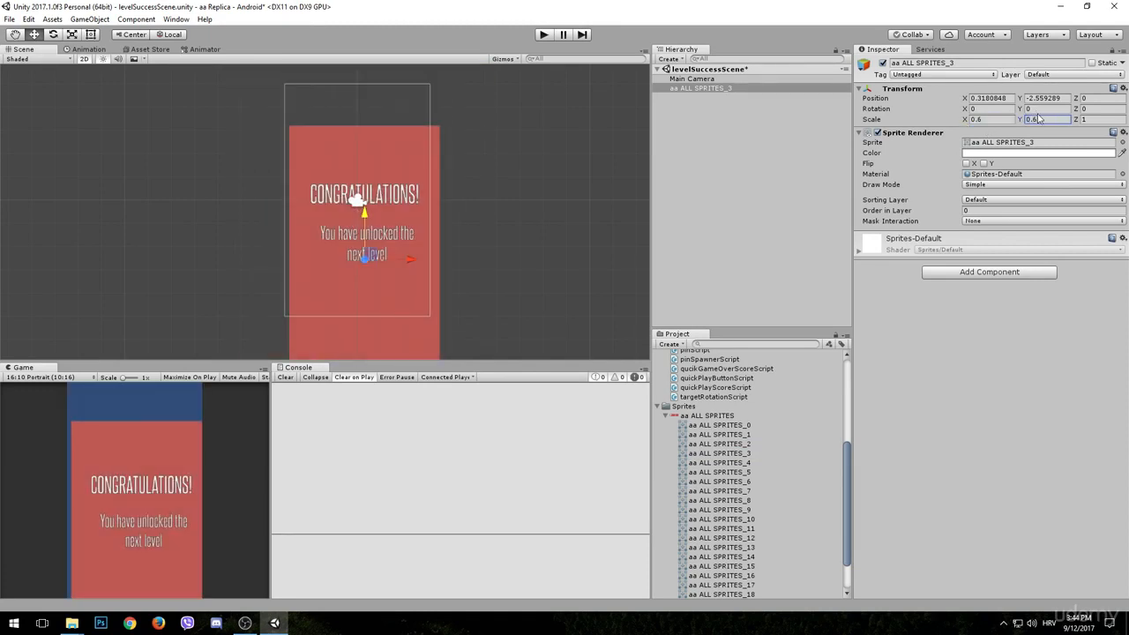
left_click(998, 97)
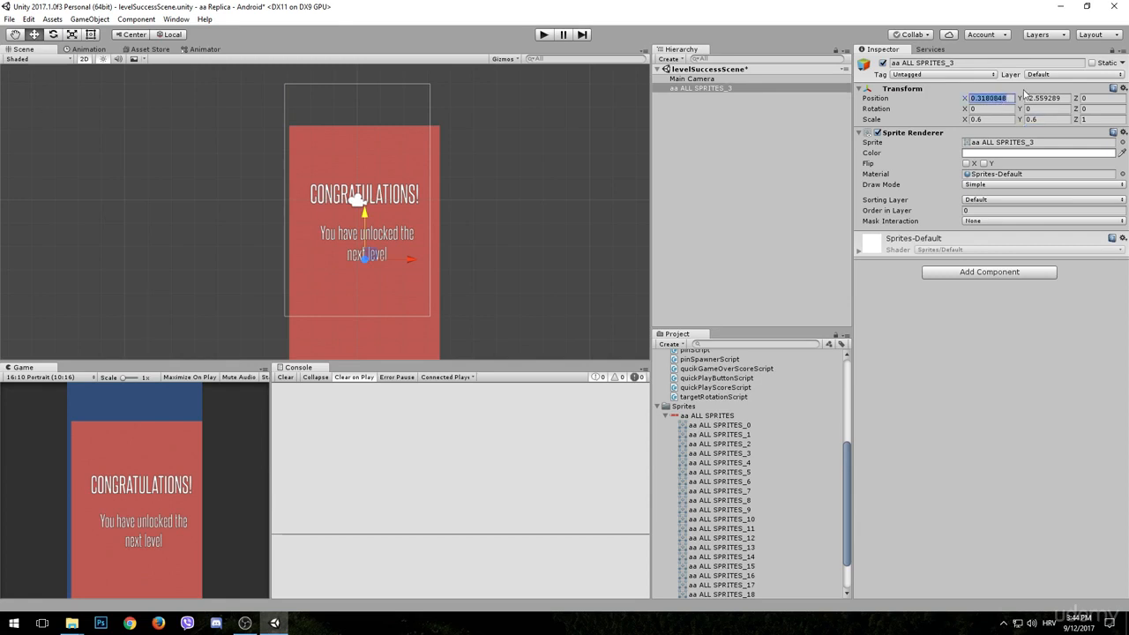
type("0")
key("Tab")
type("0")
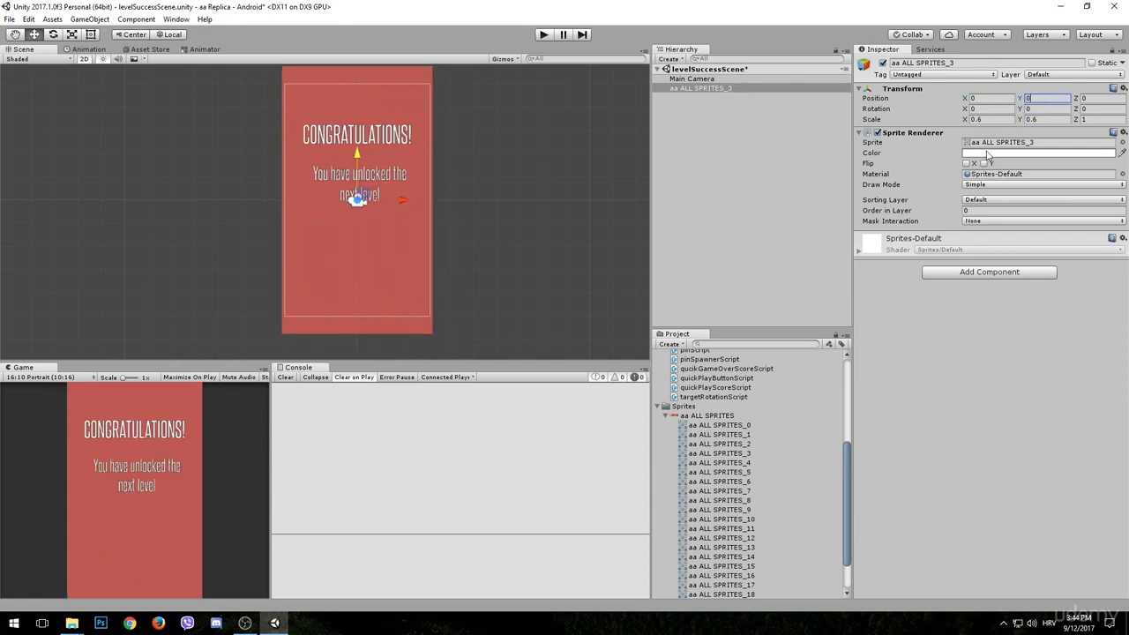
- Put the congratulations sprite on the background sorting layer and rename the object background
left_click(990, 201)
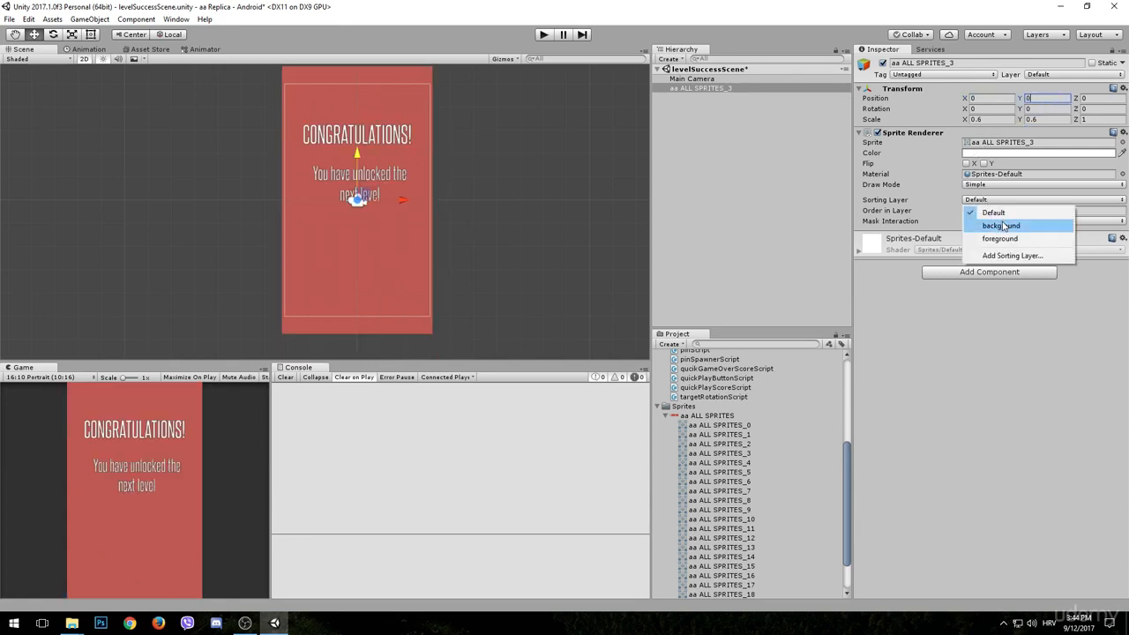
left_click(1003, 226)
left_click(933, 63)
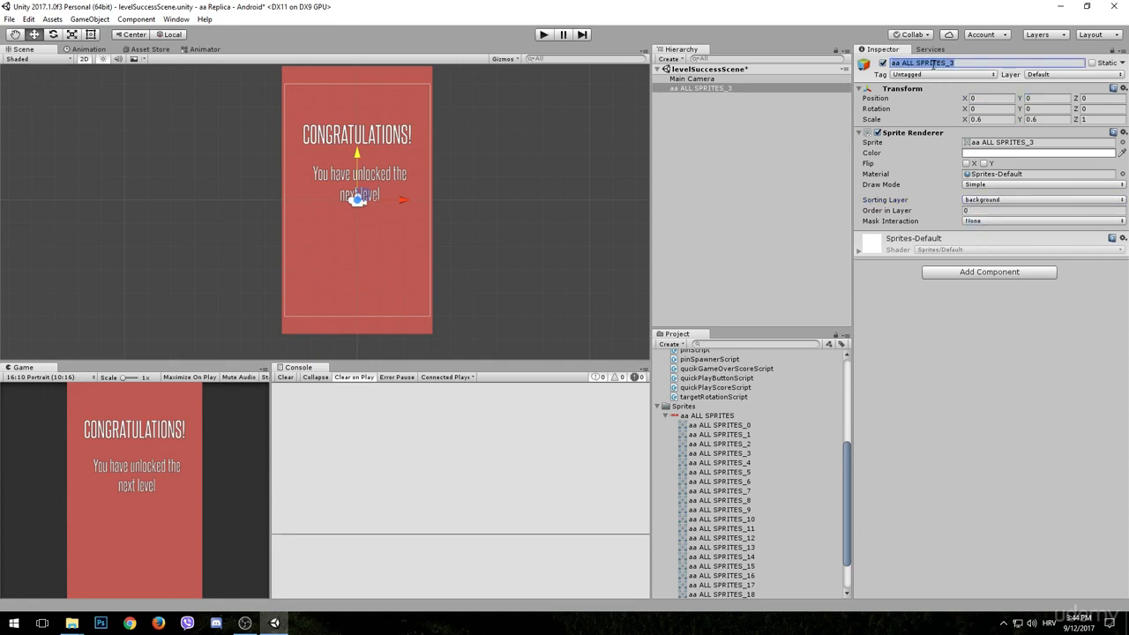
type("background")
key("Return")
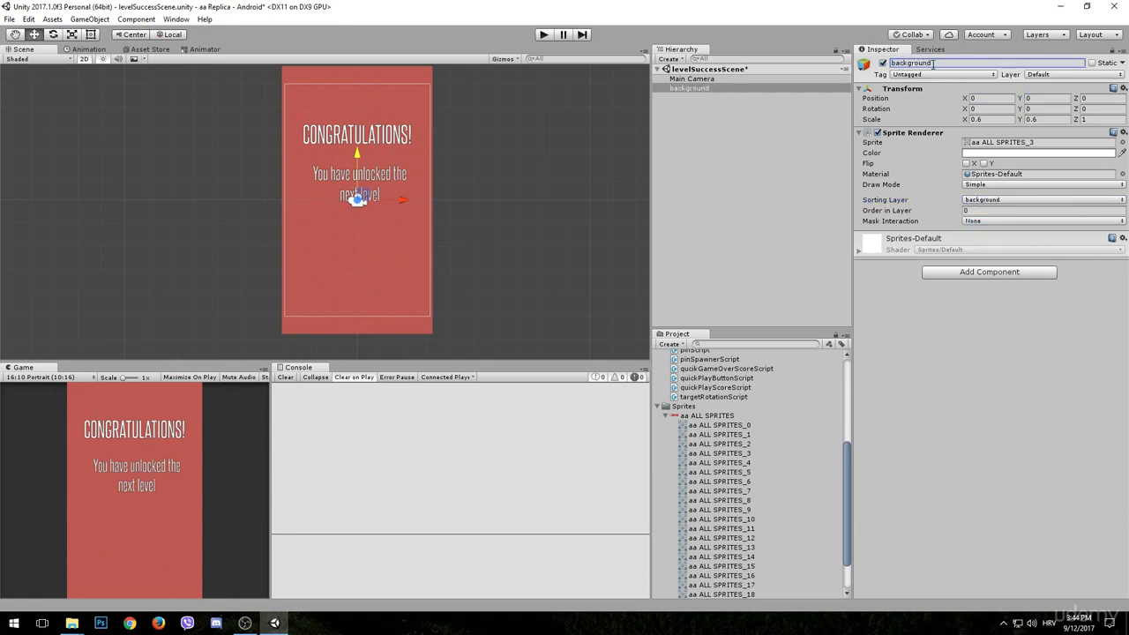
left_click(738, 164)
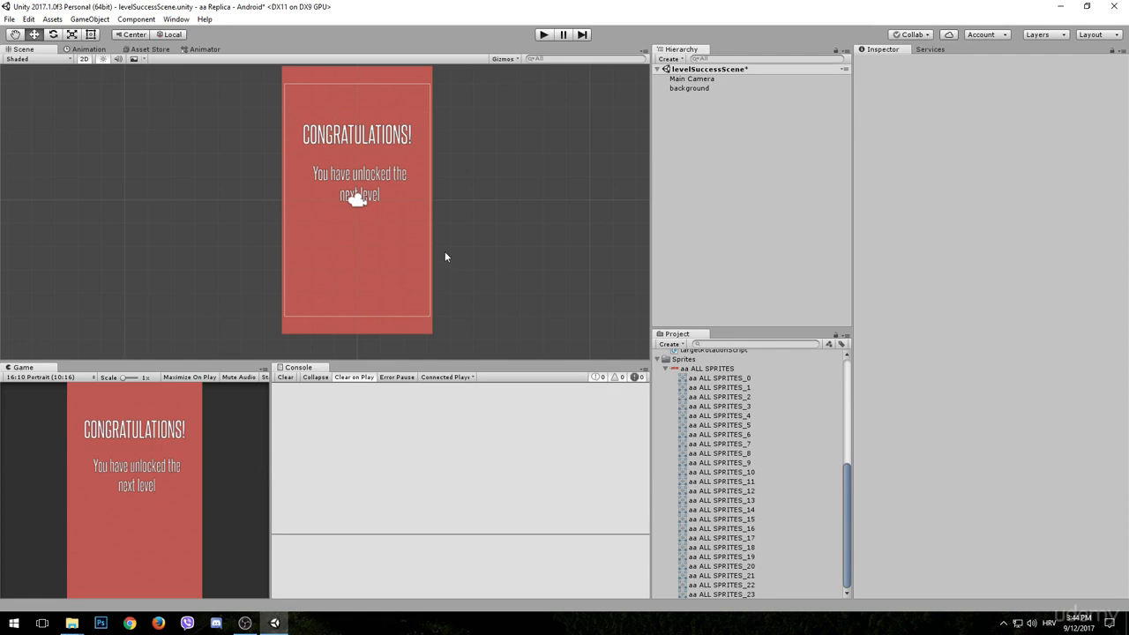
- Find the LEVEL MENU button sprite, aa ALL SPRITES_14, and place it below the congratulations text
left_click(721, 519)
left_click(724, 547)
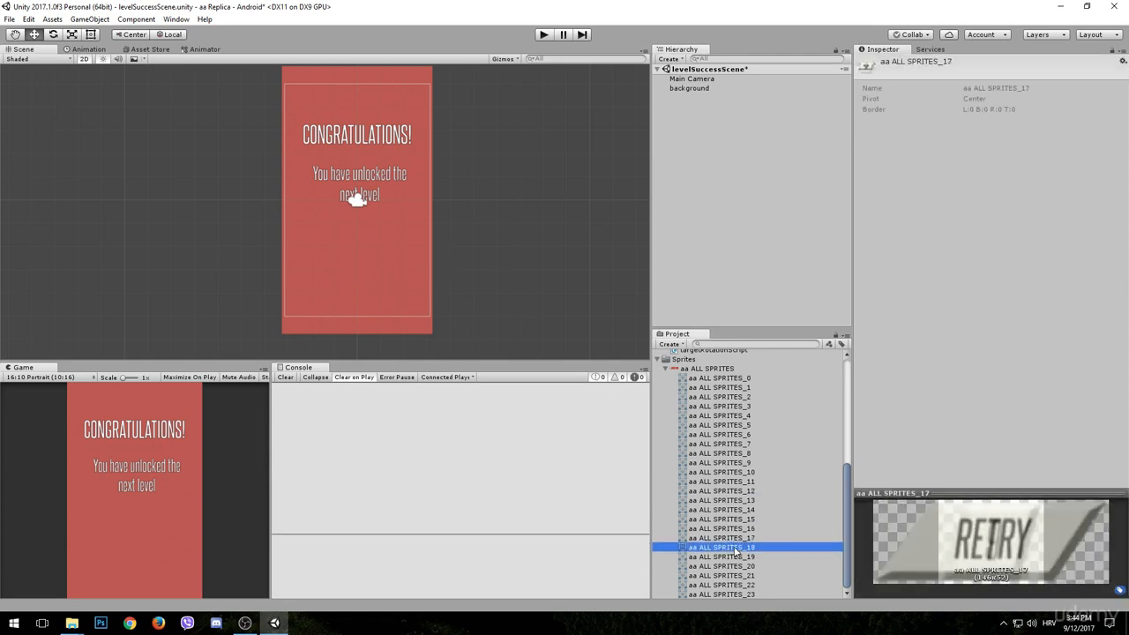
left_click(725, 557)
left_click(726, 576)
left_click(727, 594)
left_click(729, 529)
left_click(730, 509)
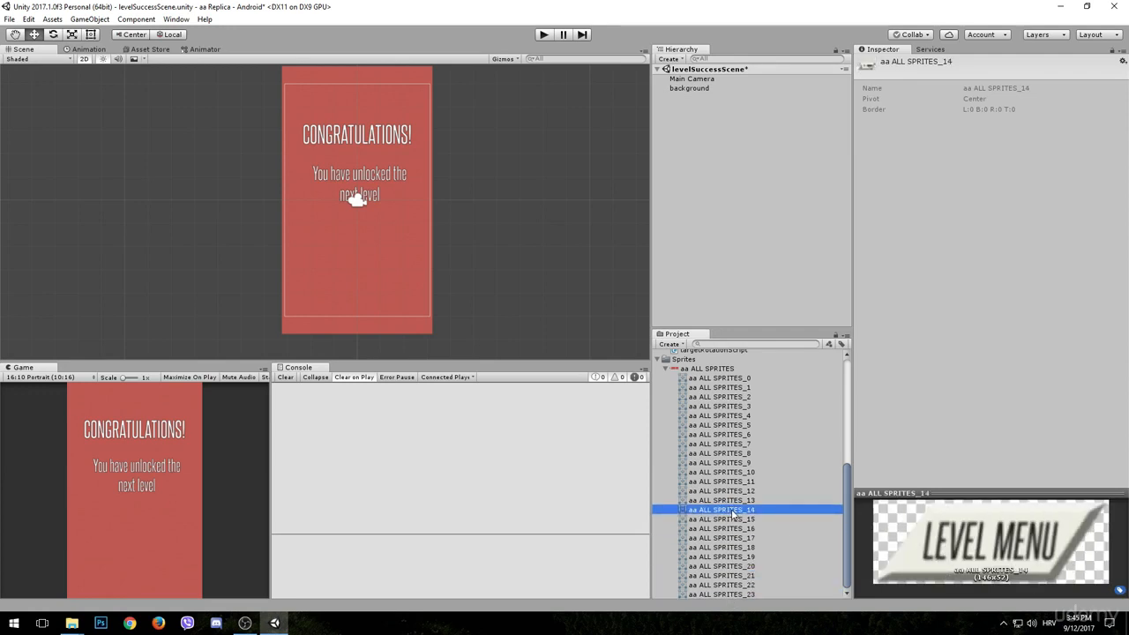
left_click_drag(732, 512, 361, 272)
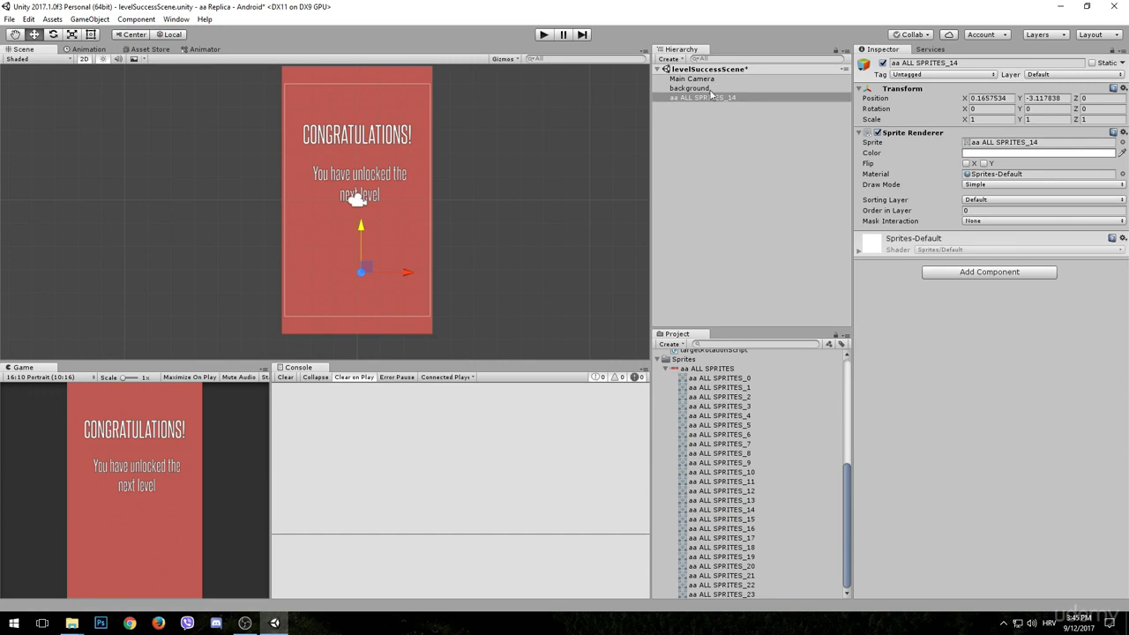
- Set the LEVEL MENU sprite's X and Y scale to 0.6
left_click(981, 98)
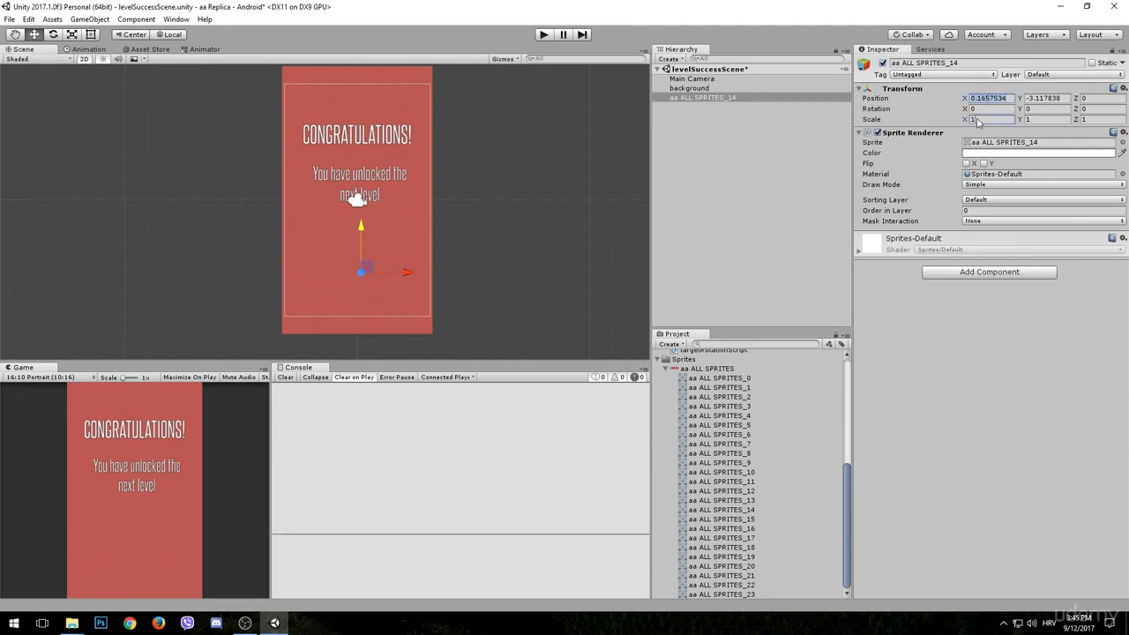
left_click(977, 119)
type("0.6")
key("Tab")
type("0.6")
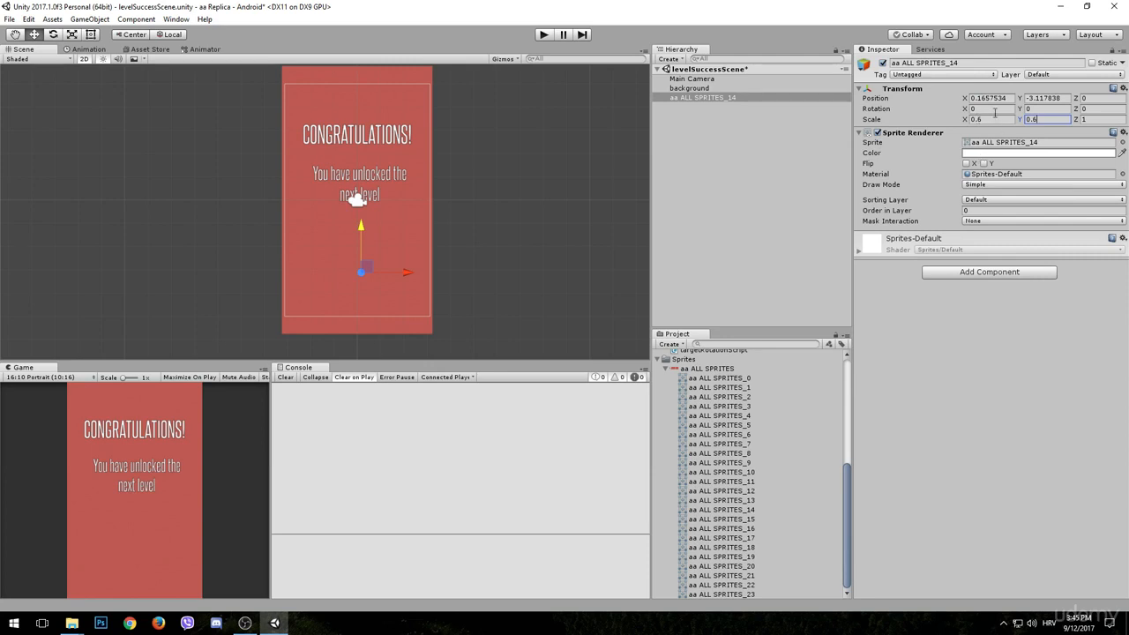
- Put the LEVEL MENU sprite on the foreground sorting layer and set its X position to 0
left_click(1001, 201)
left_click(1000, 239)
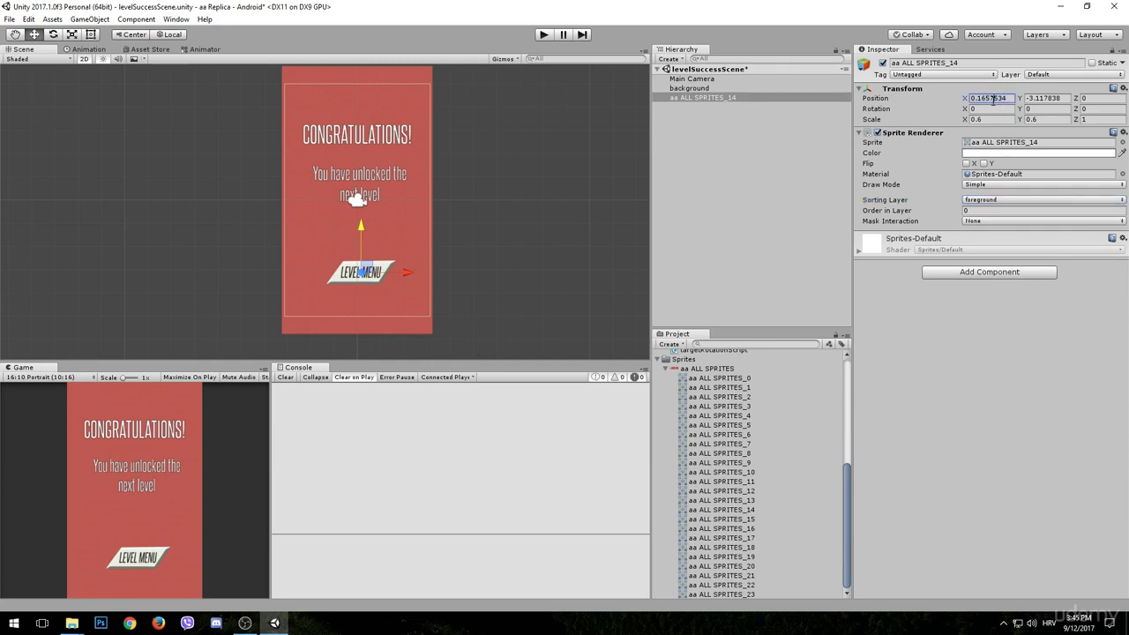
left_click(993, 97)
type("0")
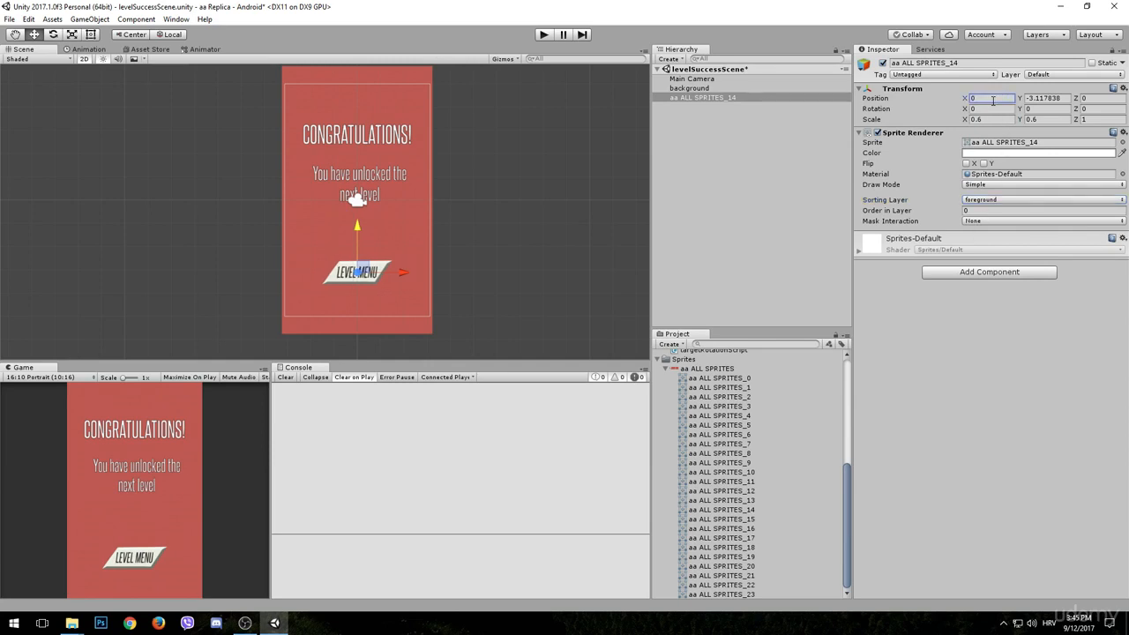
- Add a Polygon Collider 2D and the levelMenuButtonScript to the LEVEL MENU sprite
left_click(982, 272)
type("poly")
left_click(984, 320)
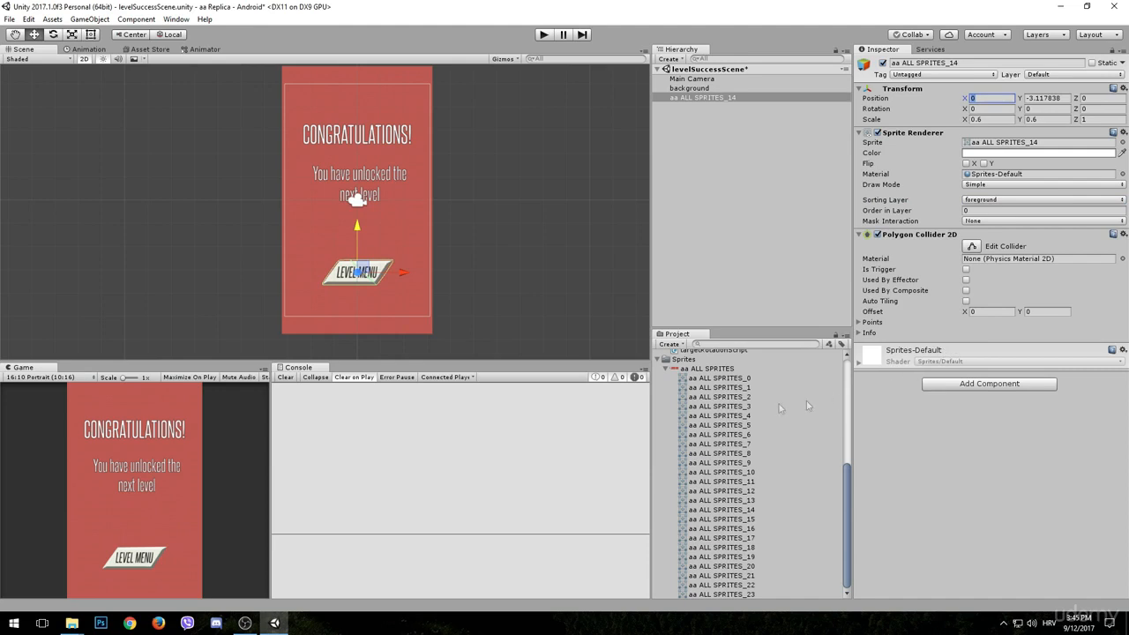
scroll(720, 421, "up", 3)
scroll(697, 418, "up", 3)
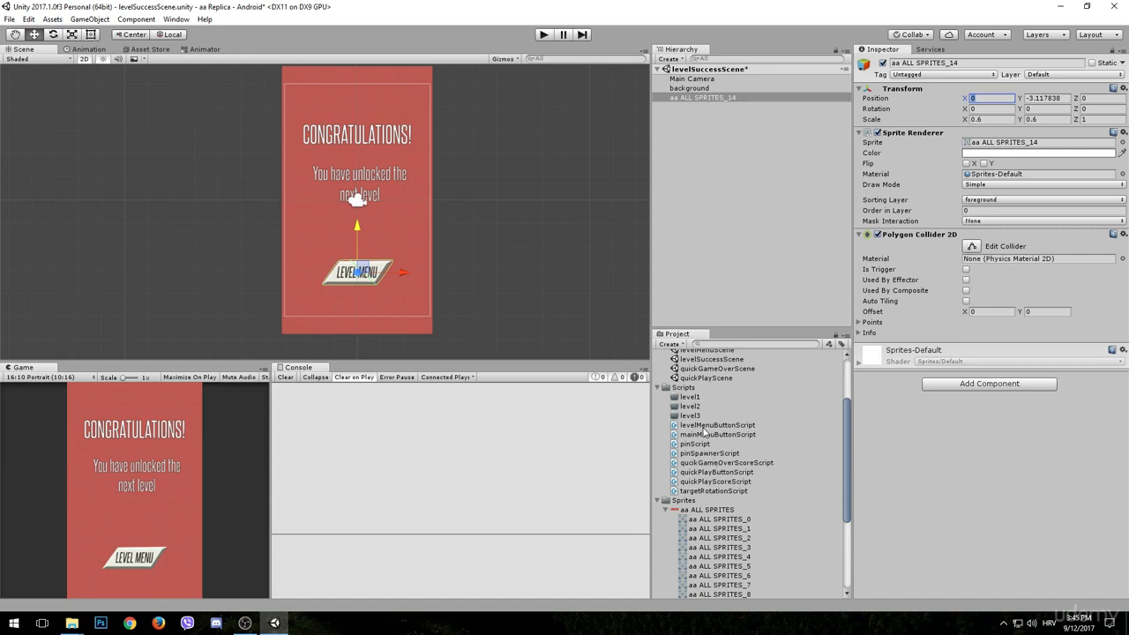
left_click_drag(702, 431, 988, 348)
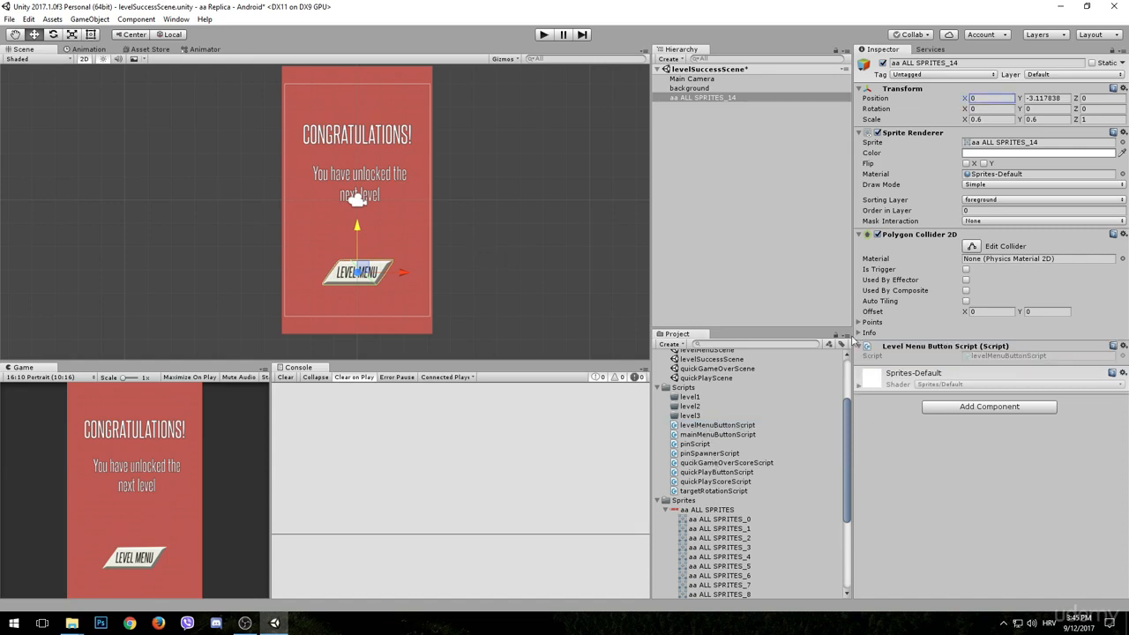
- Rename the aa ALL SPRITES_14 object to levelMenuButton
left_click(924, 64)
type("le")
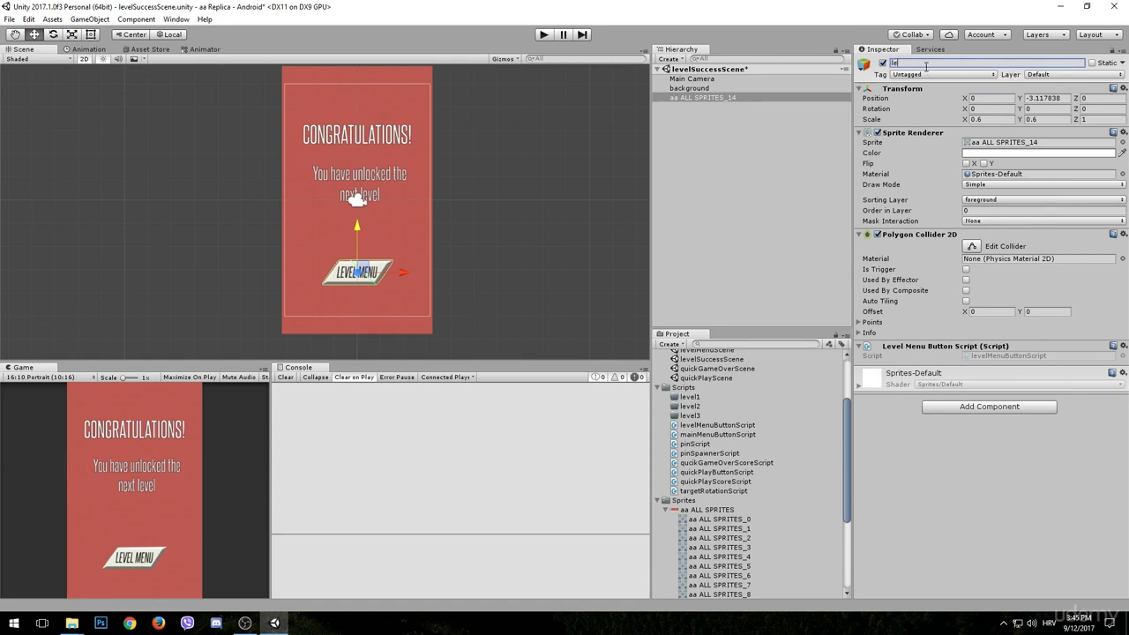
type("velMenuButton")
key("Return")
- Run levelSuccessScene and test the LEVEL MENU button, followed by the MAIN MENU button
left_click(545, 35)
left_click(140, 560)
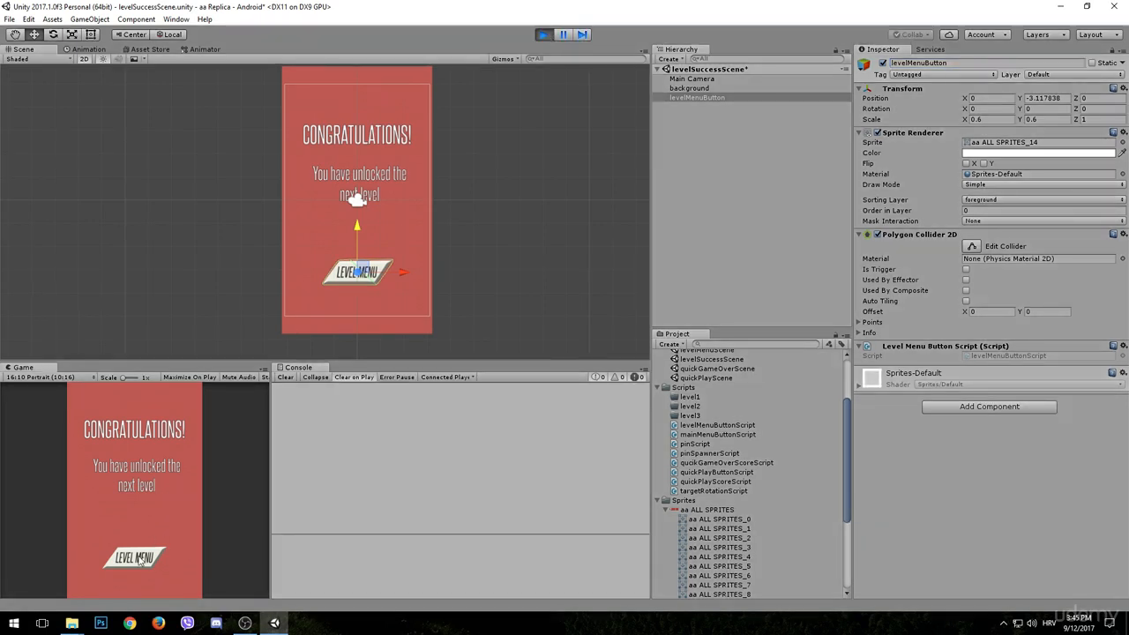
left_click(145, 556)
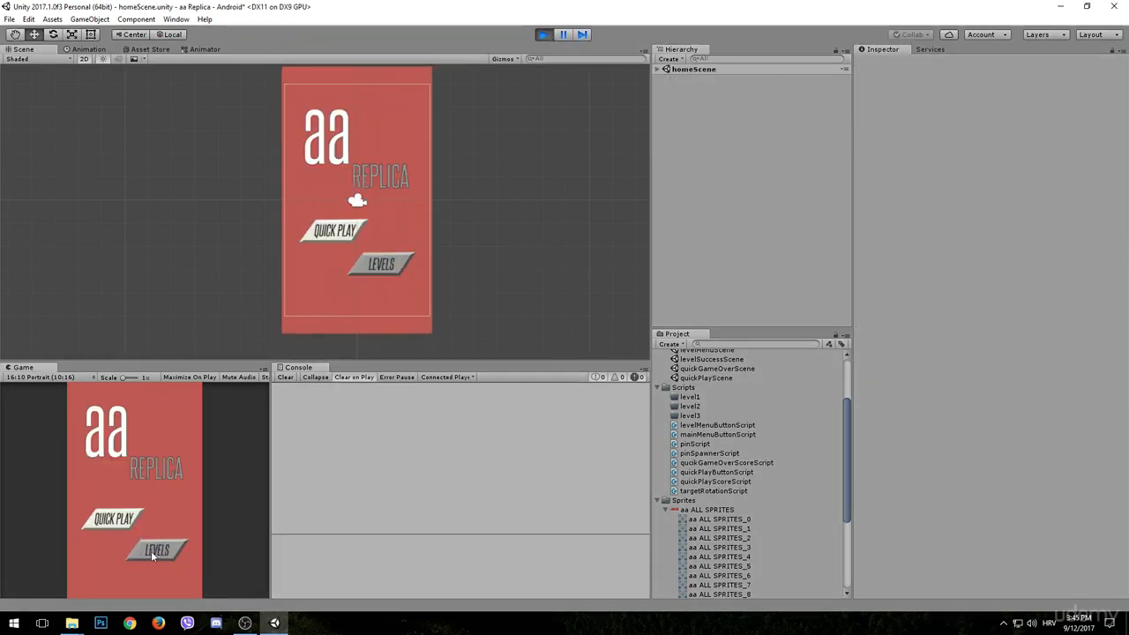
- Test the LEVELS button on the running home screen and stop the game
left_click(160, 555)
left_click(139, 560)
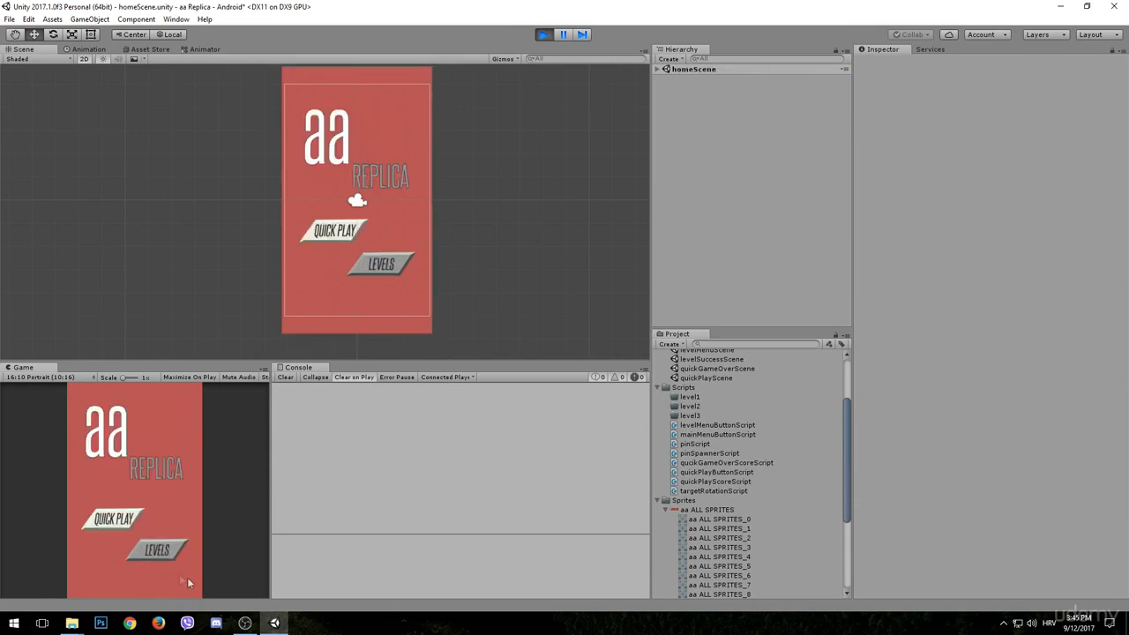
left_click(156, 551)
left_click(152, 558)
left_click(543, 33)
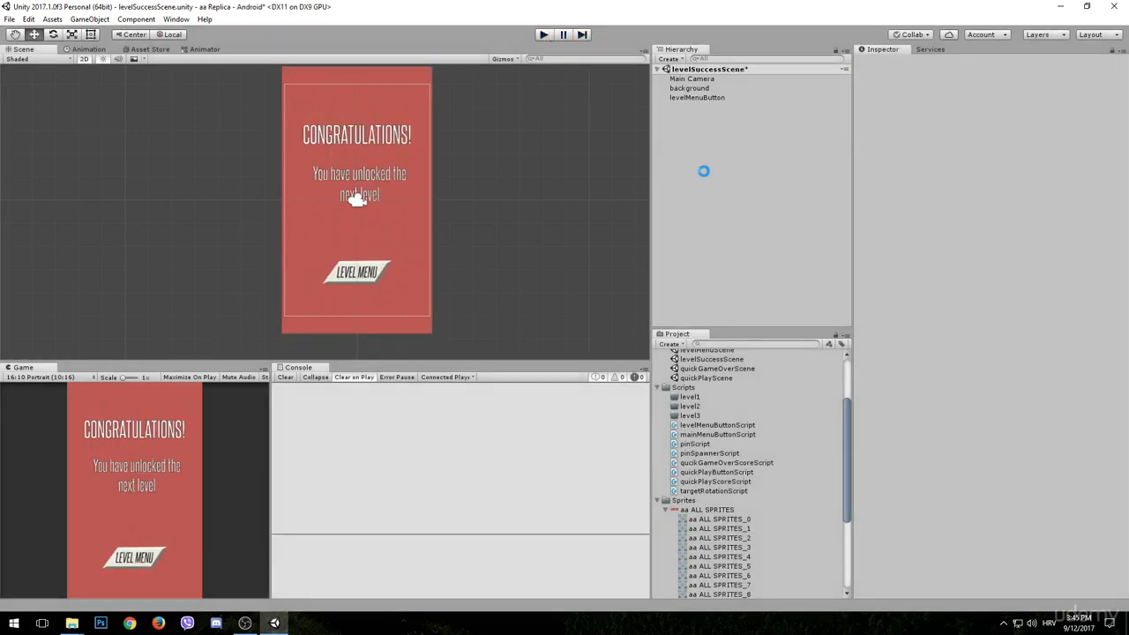
- Open levelFailScene and place the "OOPS!" sprite, aa ALL SPRITES_5, in the scene
scroll(721, 420, "up", 3)
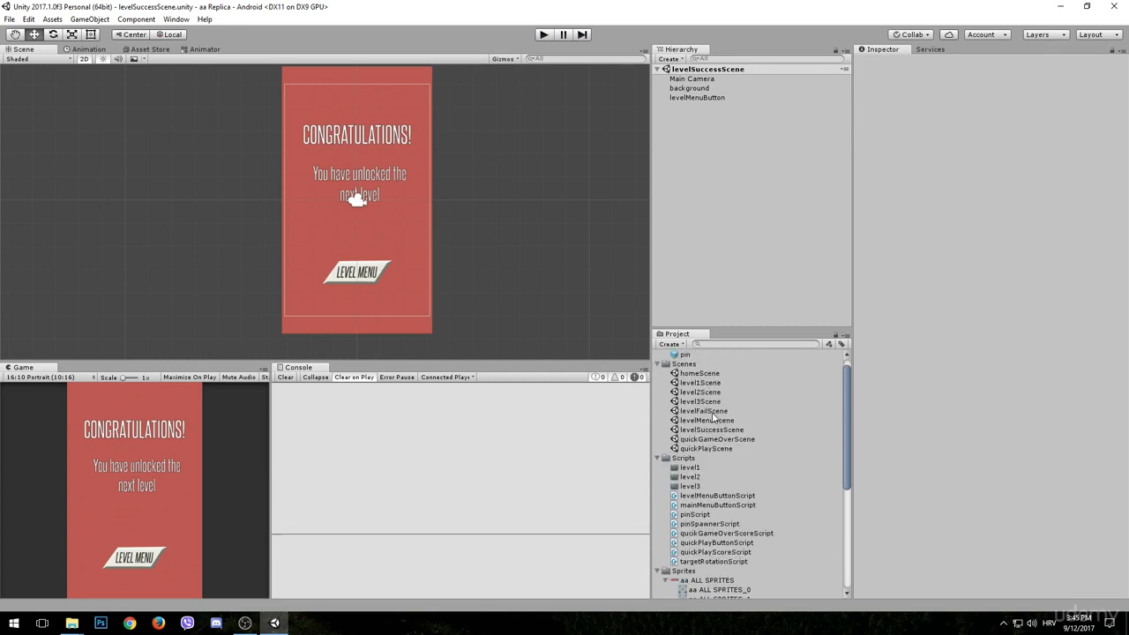
double_click(716, 411)
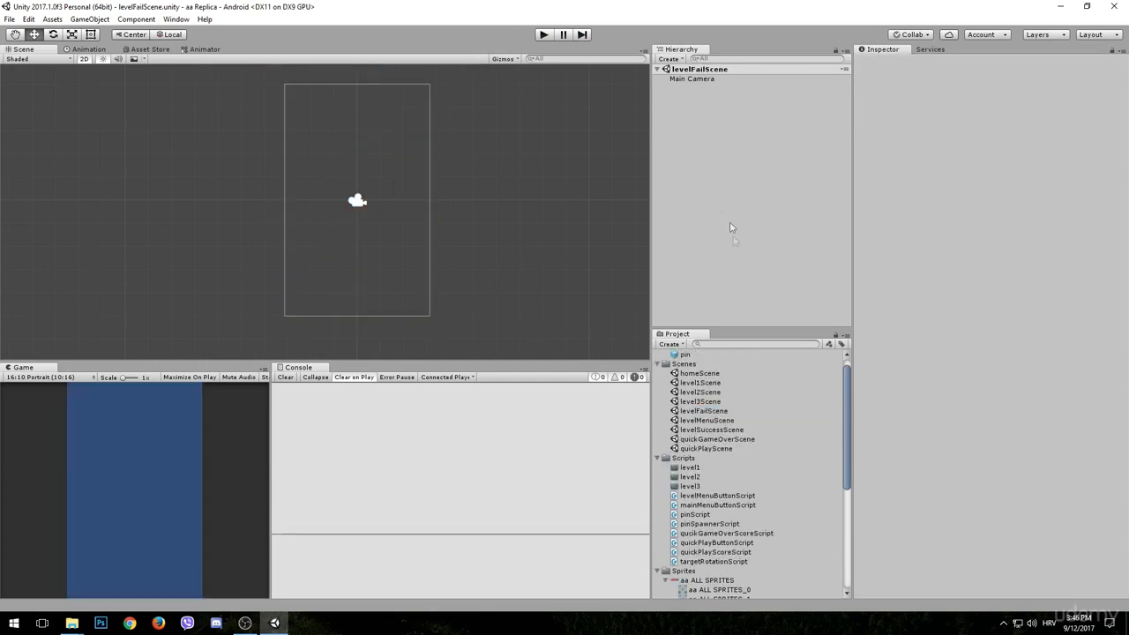
scroll(717, 402, "down", 6)
left_click(733, 435)
left_click(732, 416)
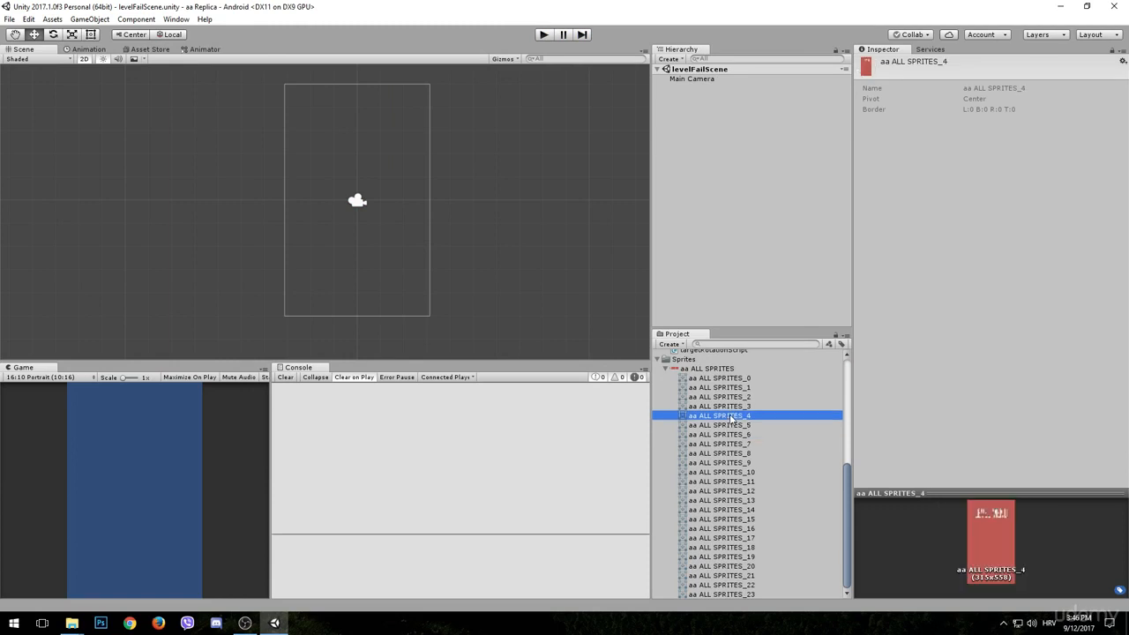
left_click(731, 434)
left_click(724, 461)
left_click(724, 406)
left_click(724, 397)
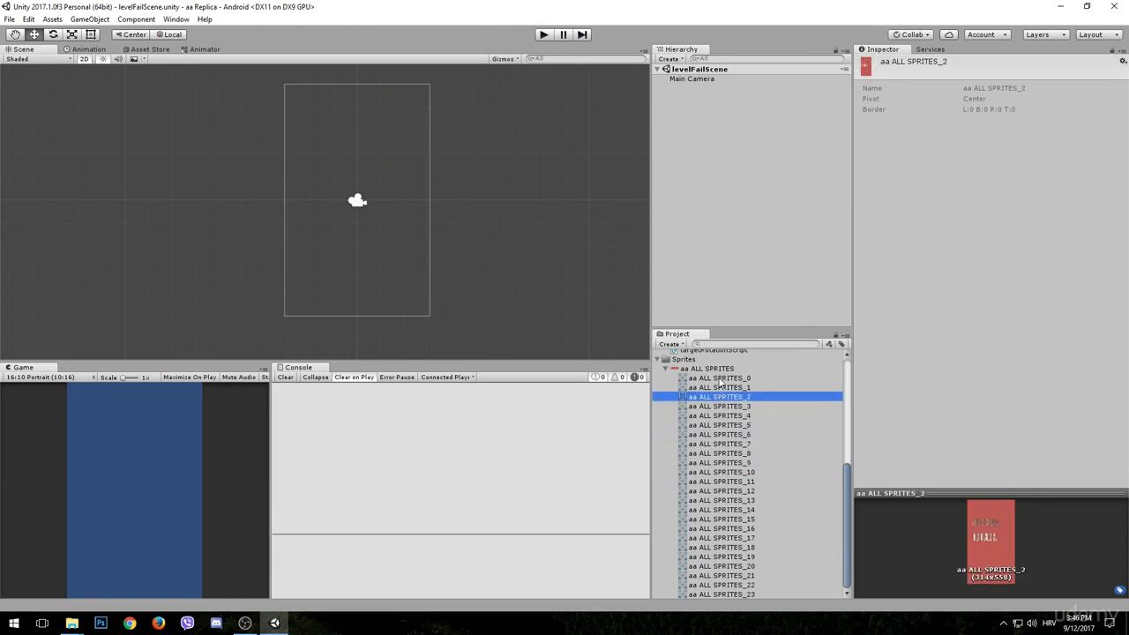
left_click(724, 388)
left_click(723, 399)
left_click(722, 426)
left_click_drag(720, 428, 362, 225)
- Scale the OOPS! sprite to 0.6 in X and Y and put it on the background sorting layer
left_click(988, 119)
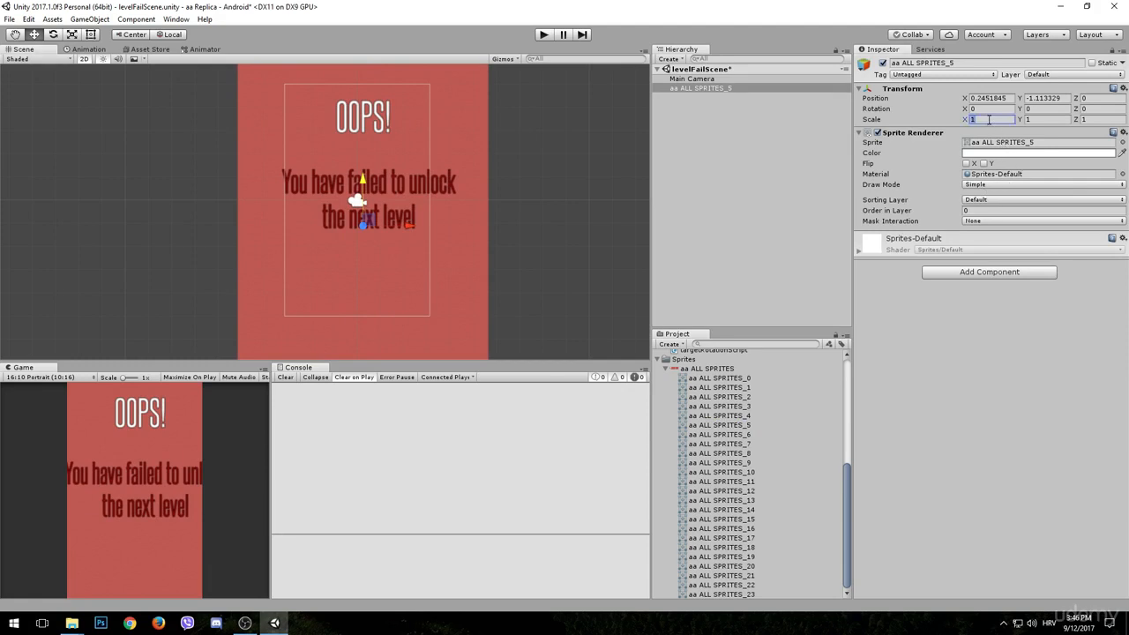
type("0.6")
key("Tab")
type("0.6")
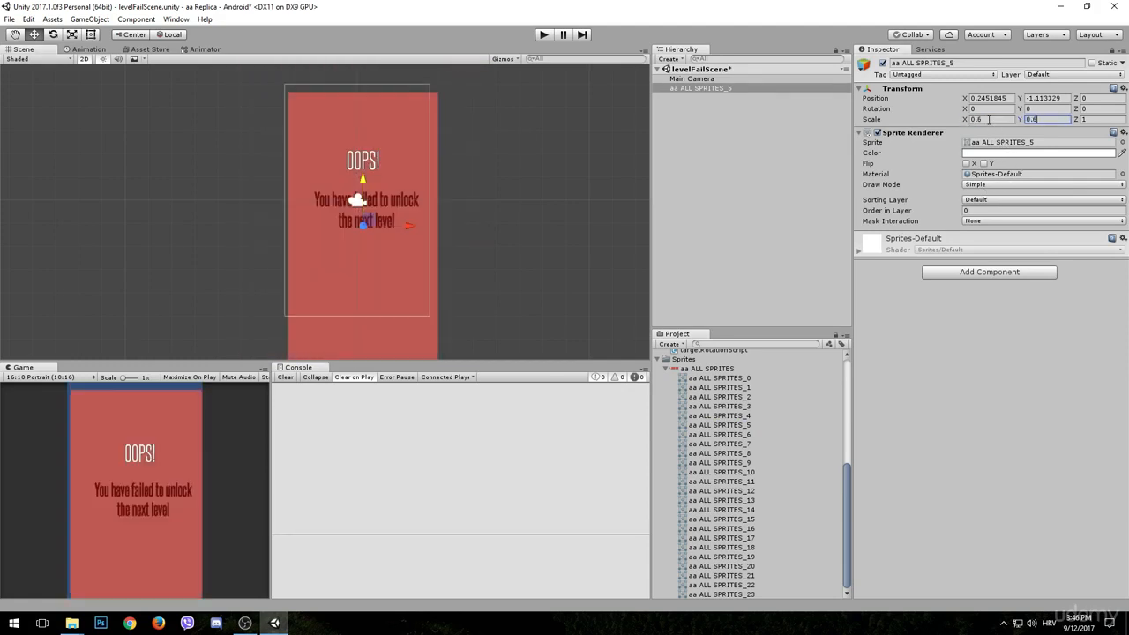
left_click(1000, 201)
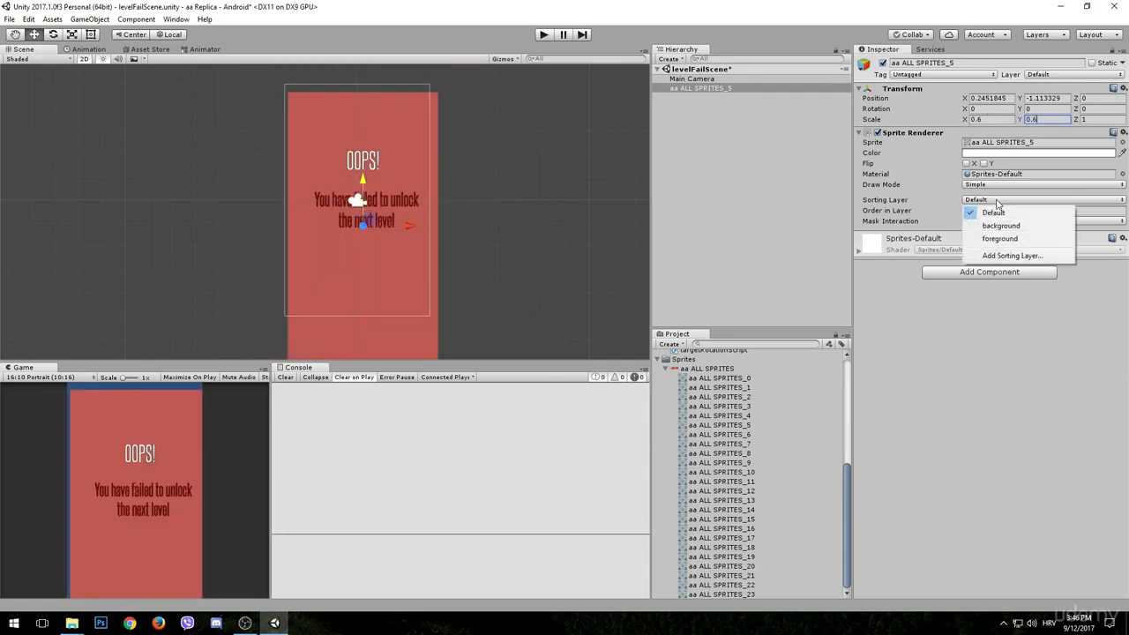
left_click(992, 224)
- Rename the OOPS! sprite object to background and set its X and Y position to 0
left_click(960, 64)
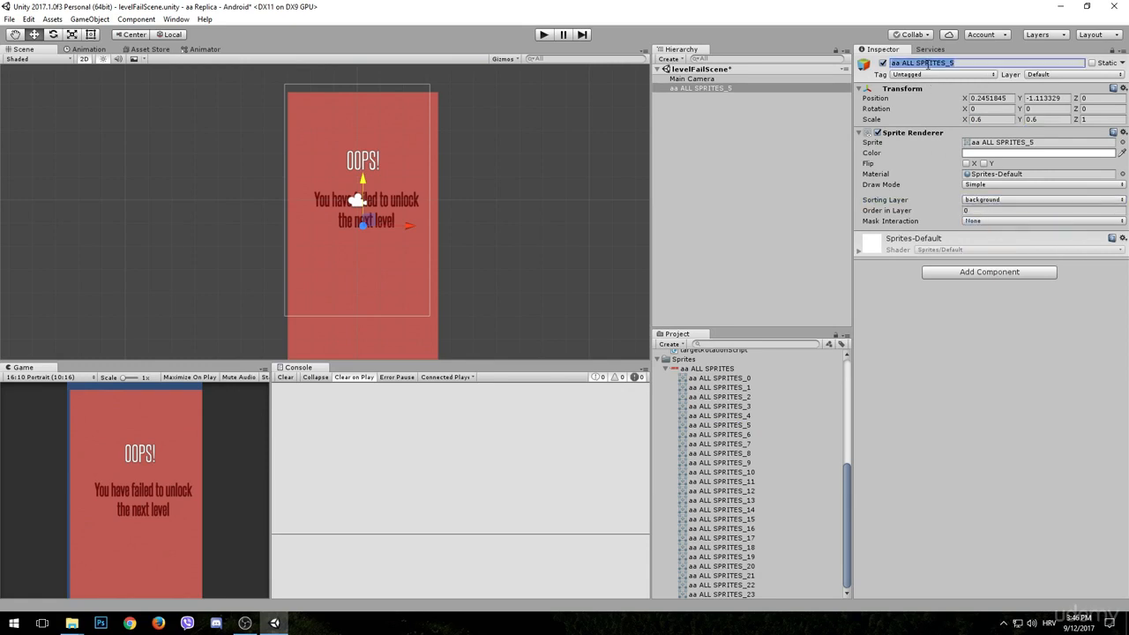
type("backg")
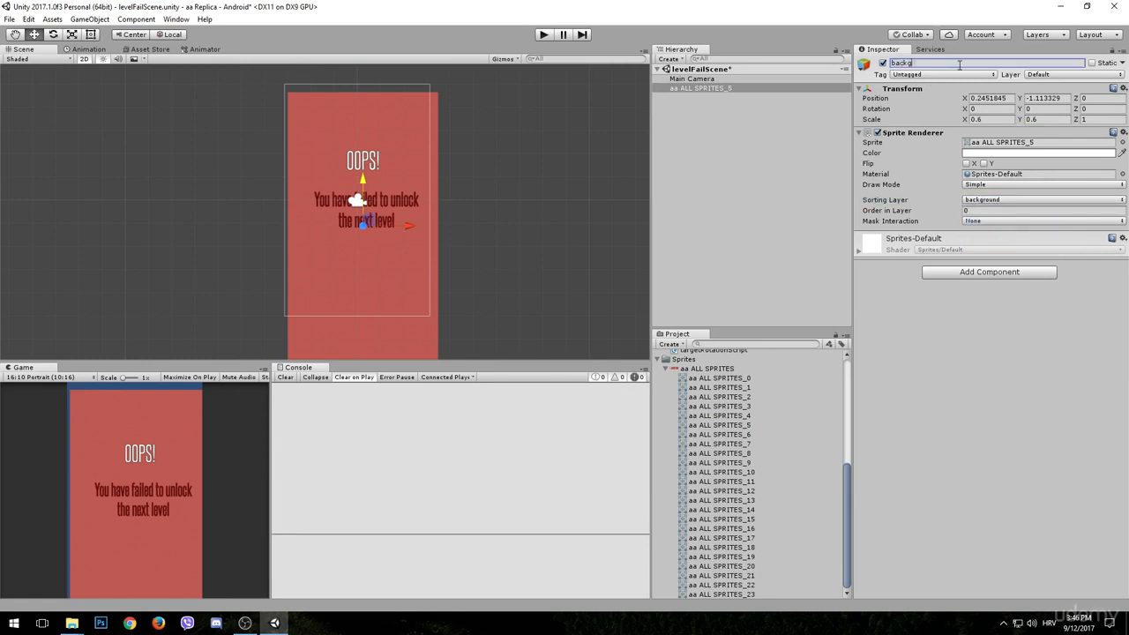
type("round")
key("Return")
left_click(1004, 101)
type("0")
key("Tab")
type("0")
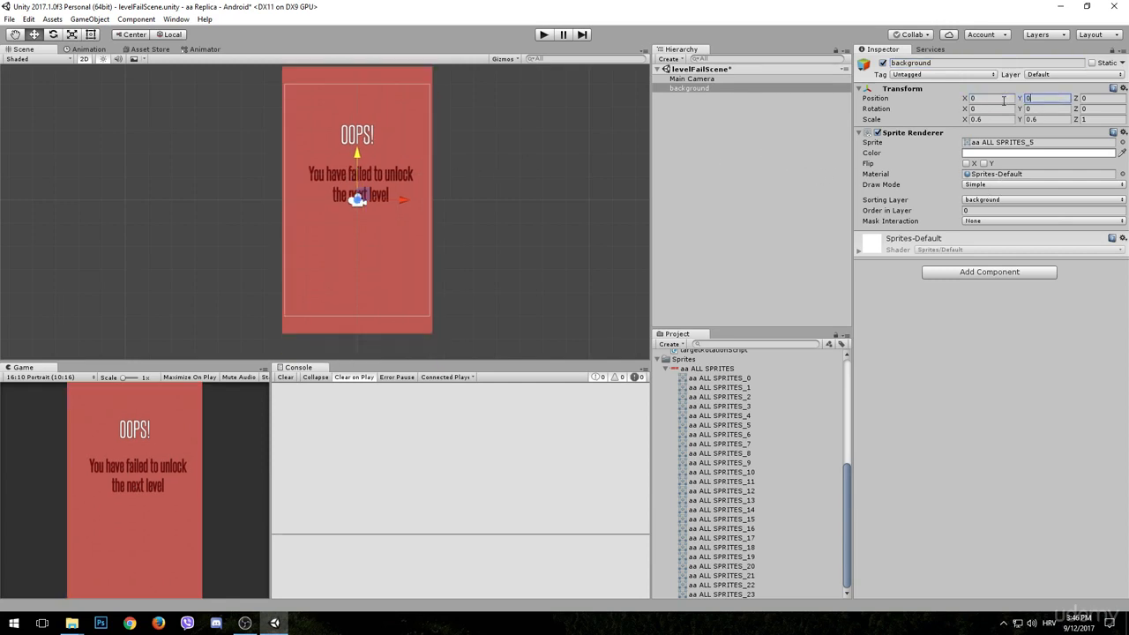
left_click(738, 176)
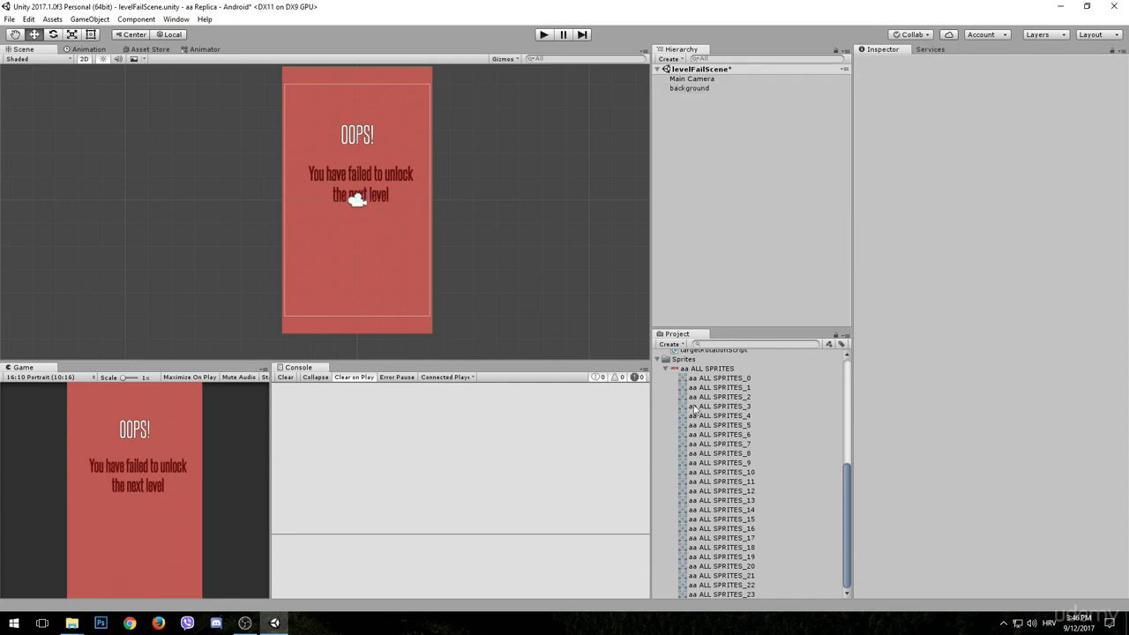
- Save levelFailScene and copy the levelMenuButton object from levelSuccessScene
scroll(699, 413, "up", 5)
scroll(699, 413, "up", 2)
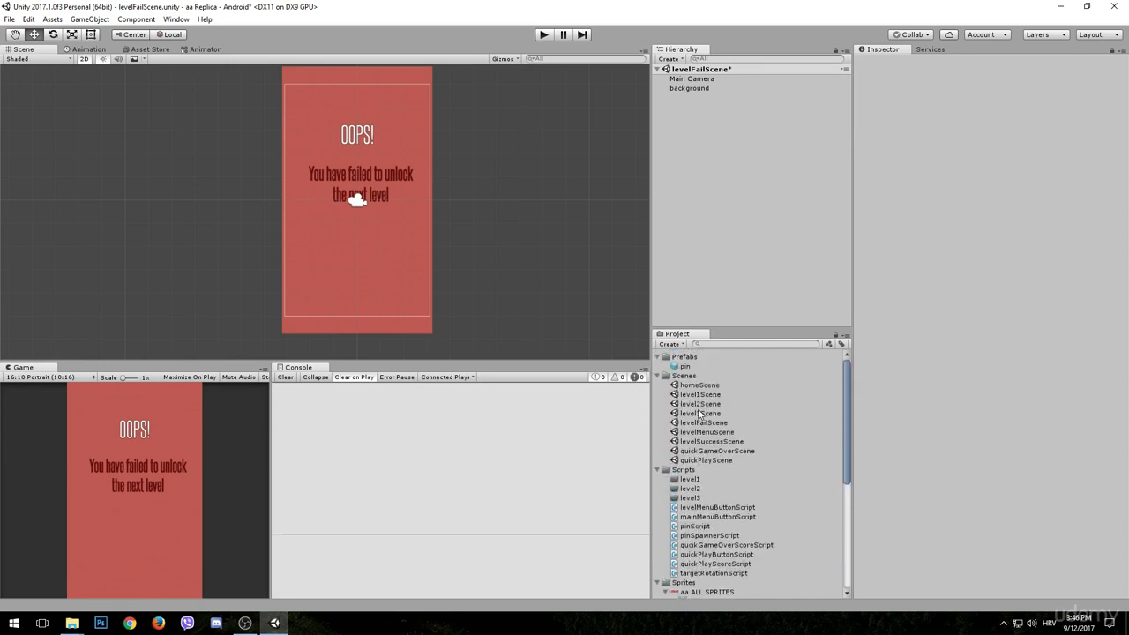
key("ctrl+s")
double_click(728, 443)
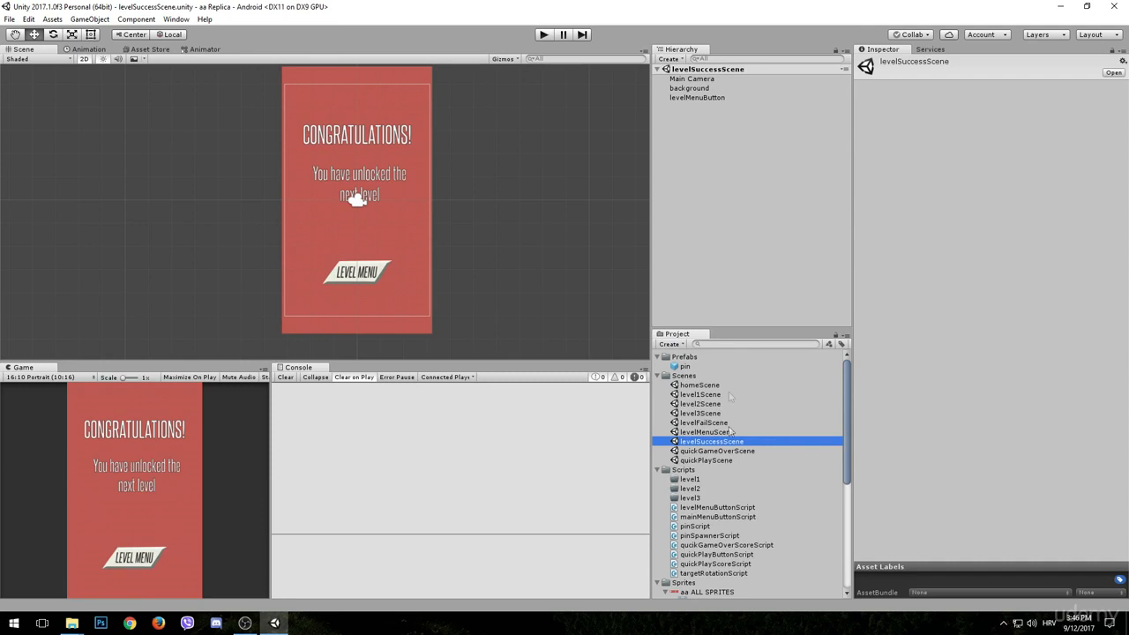
right_click(691, 98)
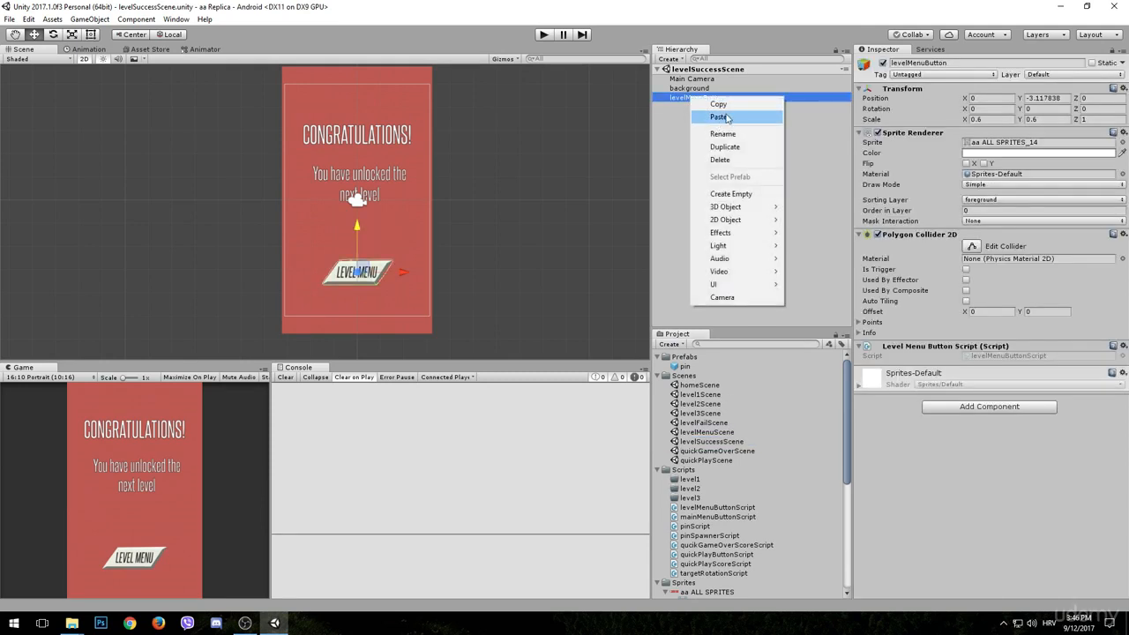
left_click(710, 104)
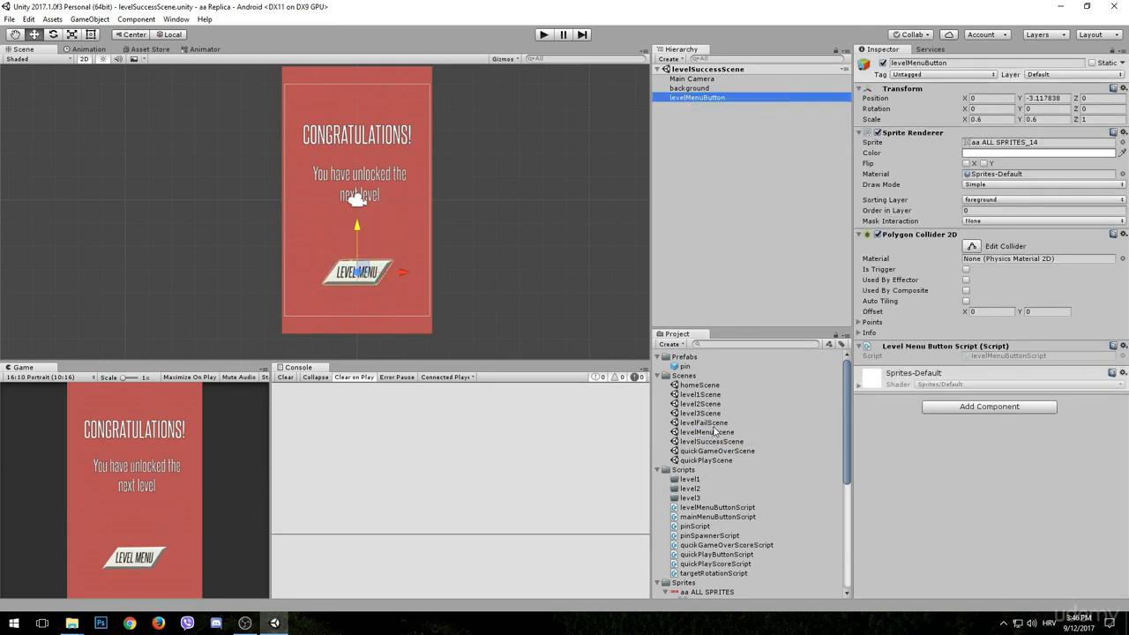
- Reopen levelFailScene and paste the copied levelMenuButton object into it
double_click(705, 423)
right_click(678, 205)
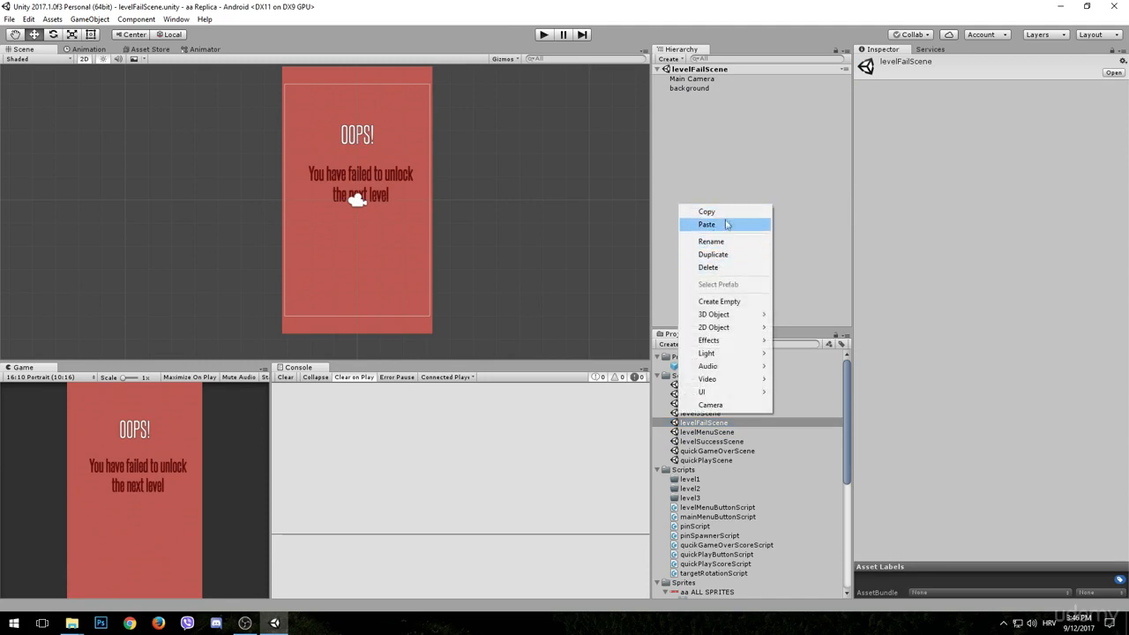
left_click(725, 224)
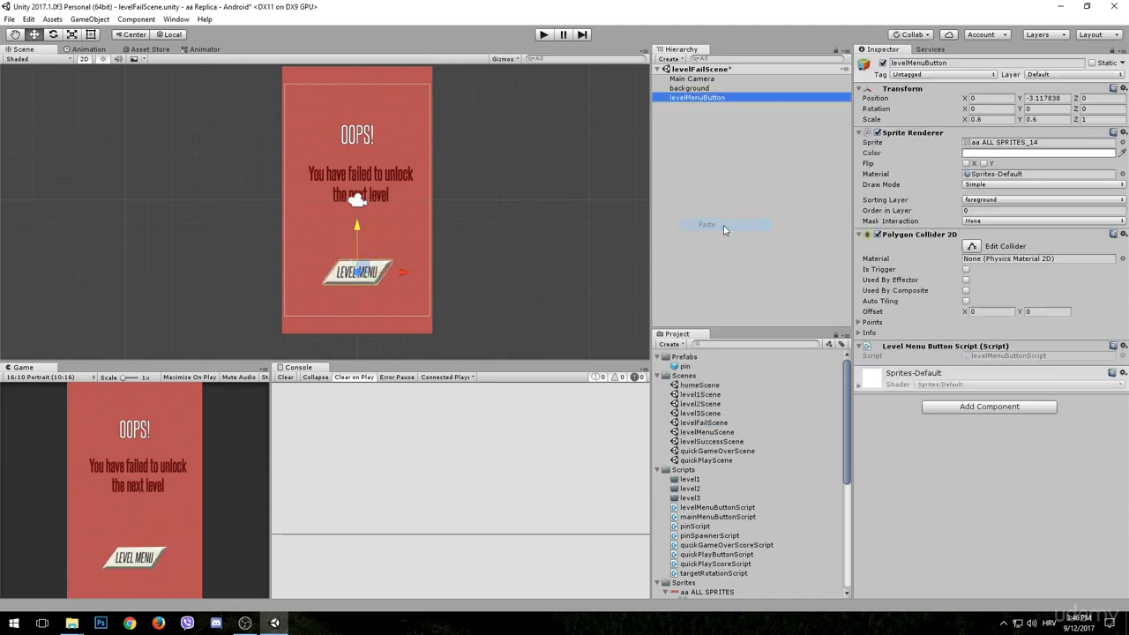
- Run levelFailScene to test the LEVEL MENU and MAIN MENU buttons, stop the game and save the scene
left_click(545, 35)
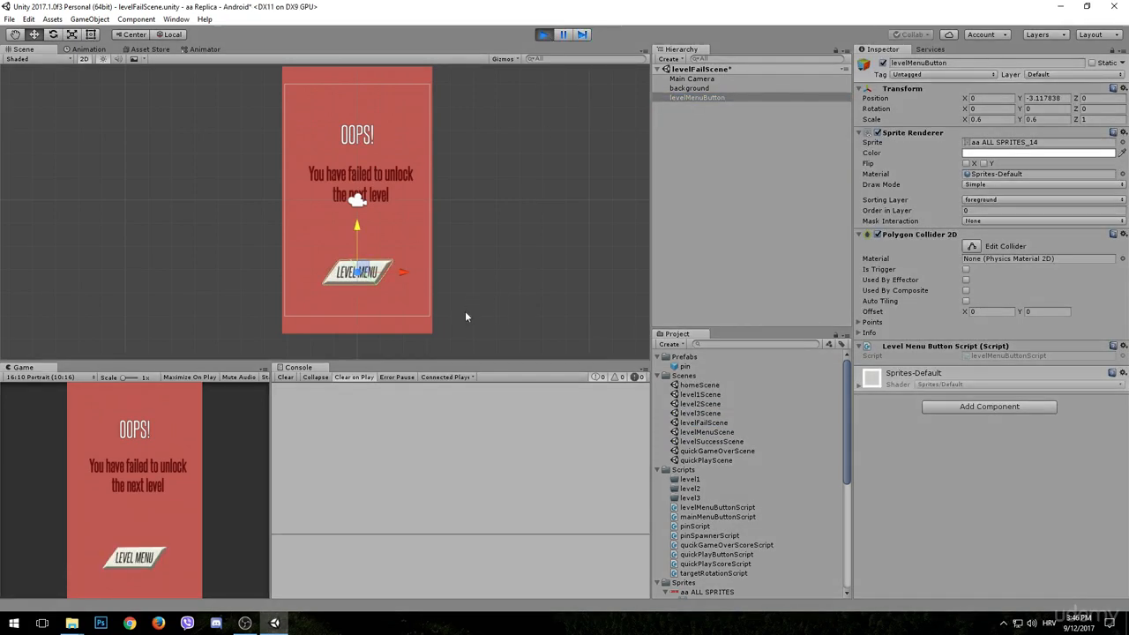
left_click(132, 556)
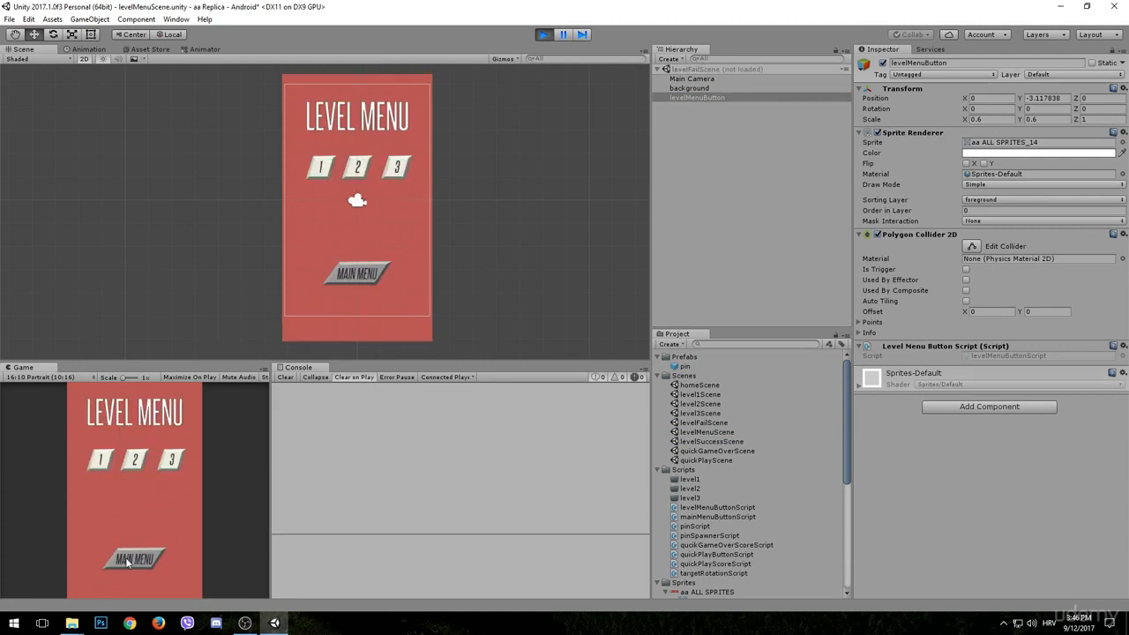
left_click(123, 557)
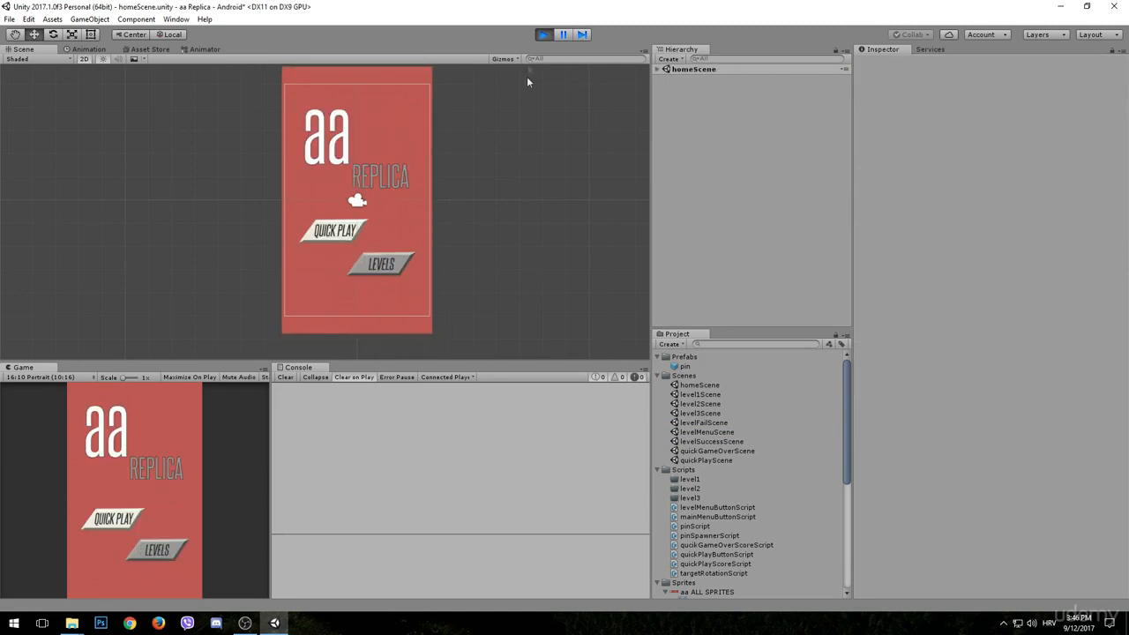
left_click(544, 33)
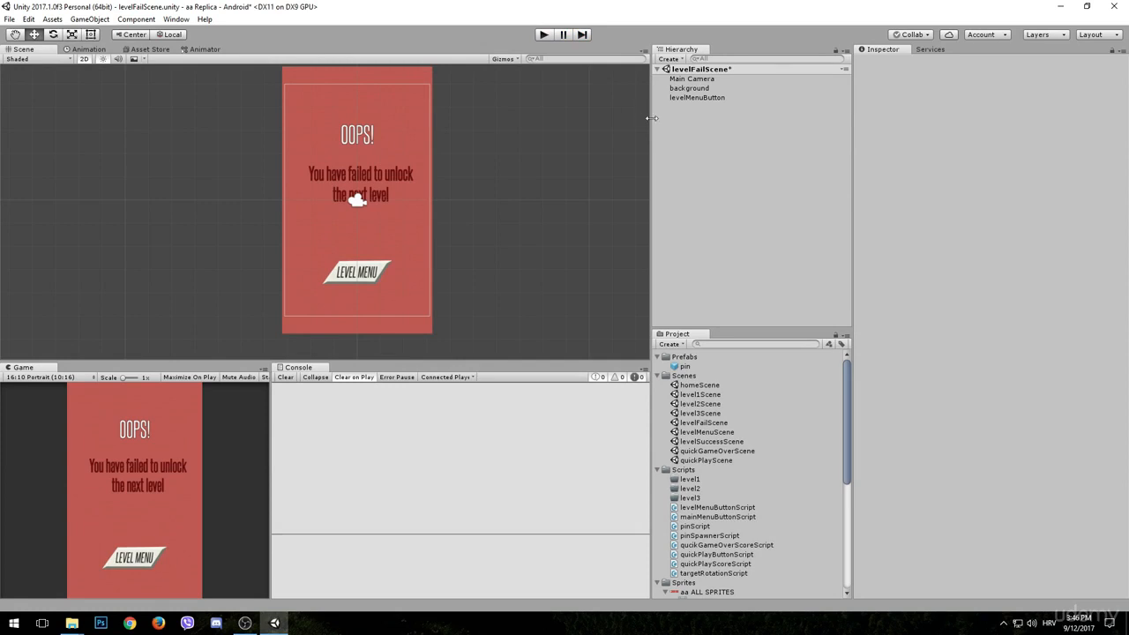
key("ctrl+s")
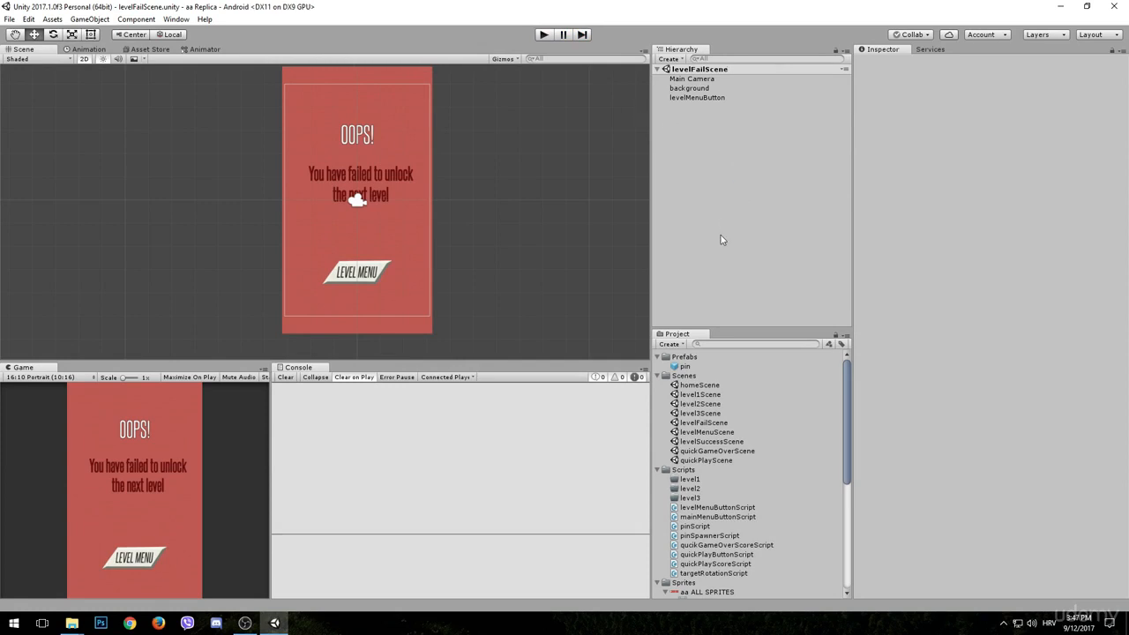